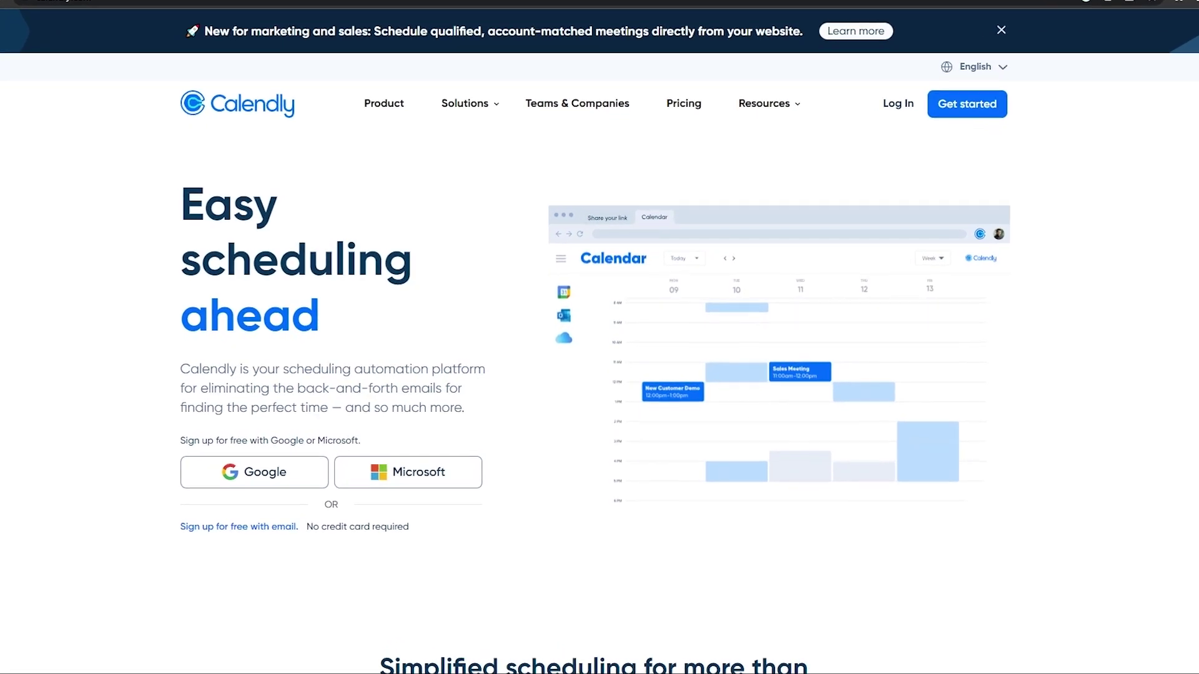
Scroll through the Calendly homepage to look over its content
scroll(1114, 281, "down", 2)
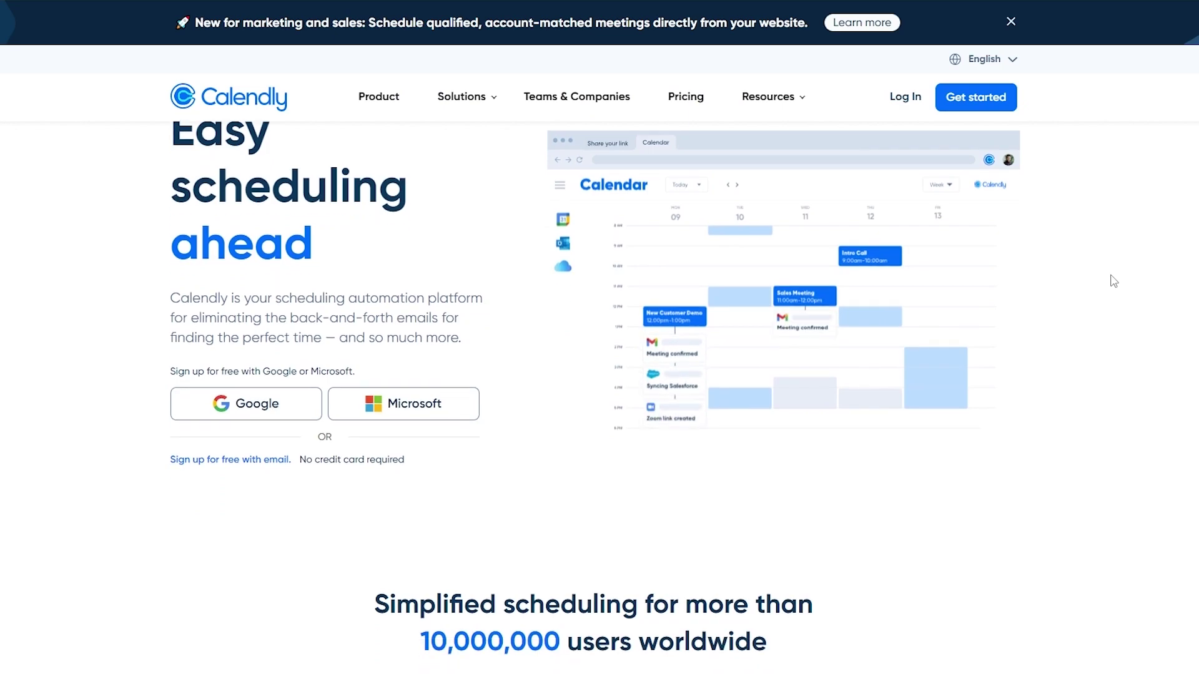
scroll(1113, 281, "down", 6)
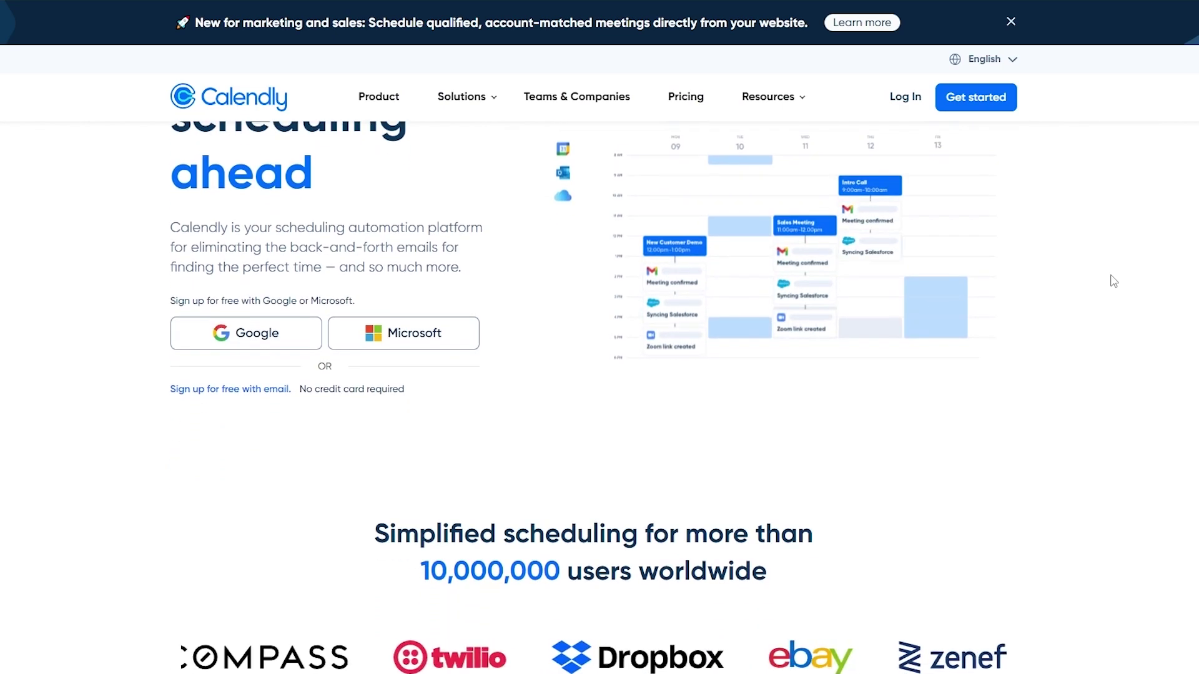
scroll(1062, 278, "down", 5)
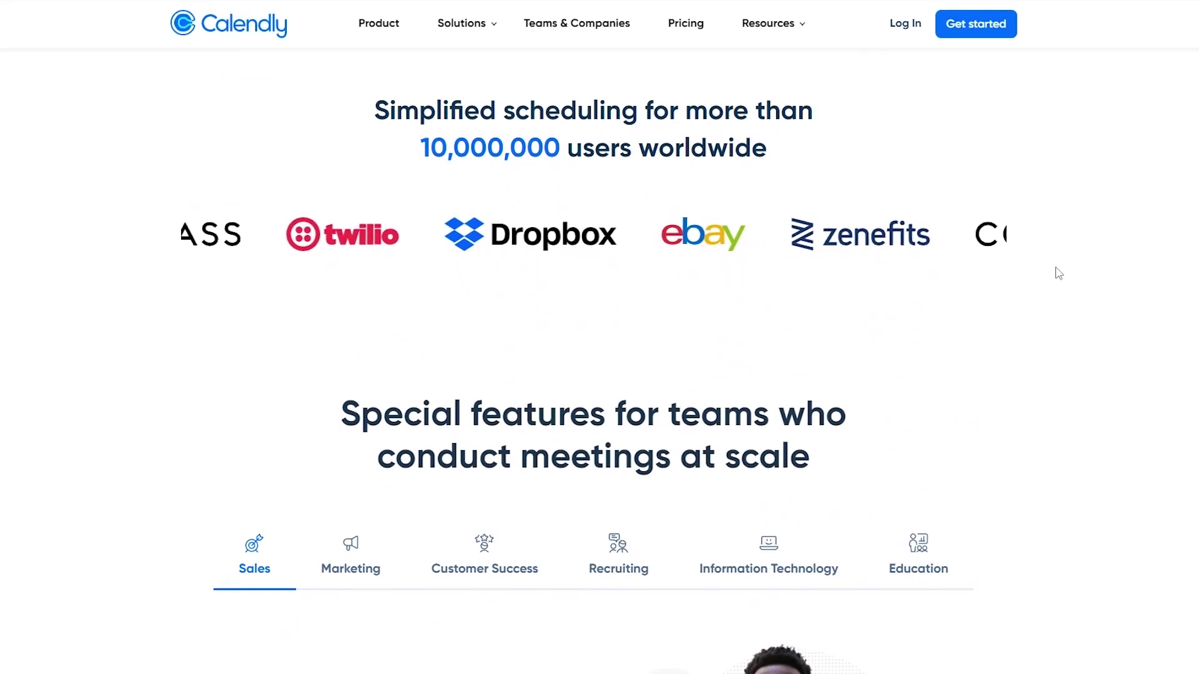
scroll(1059, 273, "down", 4)
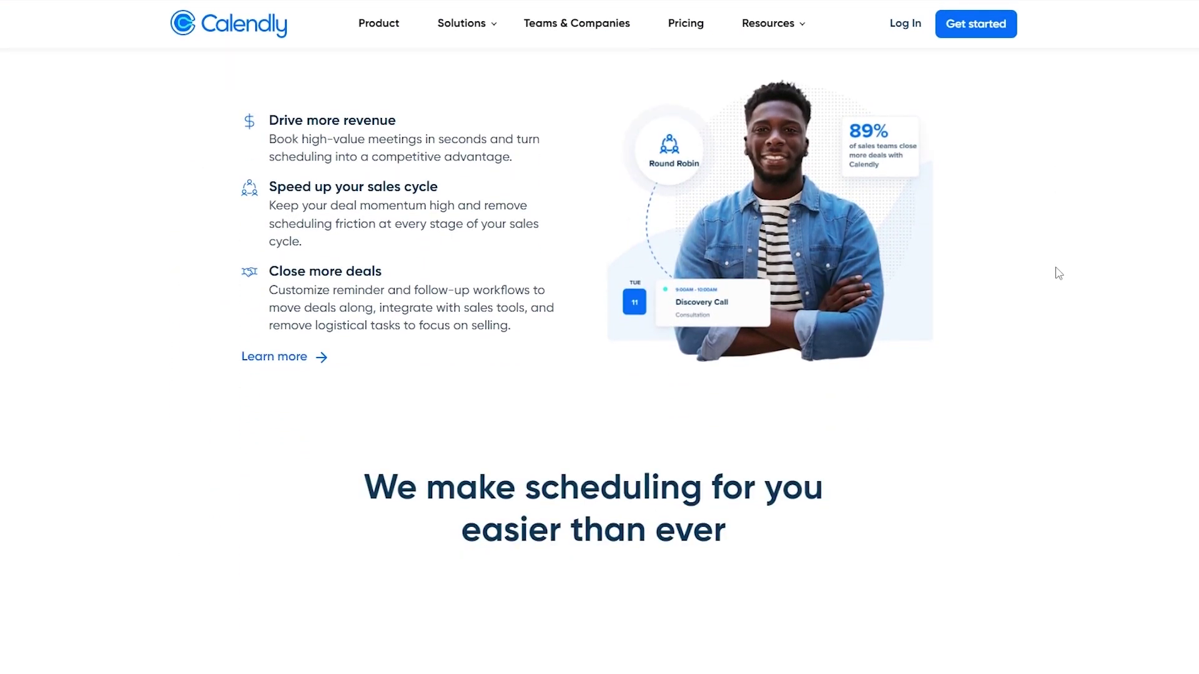
scroll(1059, 273, "up", 16)
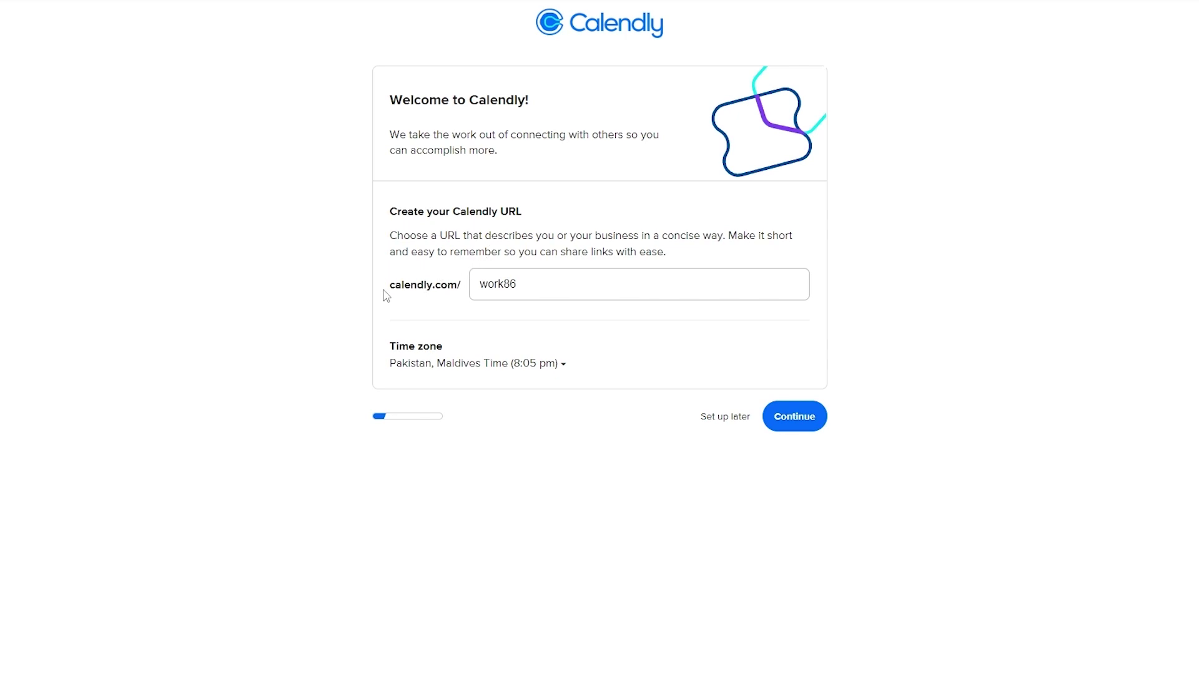
Keep the suggested Calendly URL and Pakistan, Maldives time zone
left_click_drag(387, 288, 541, 287)
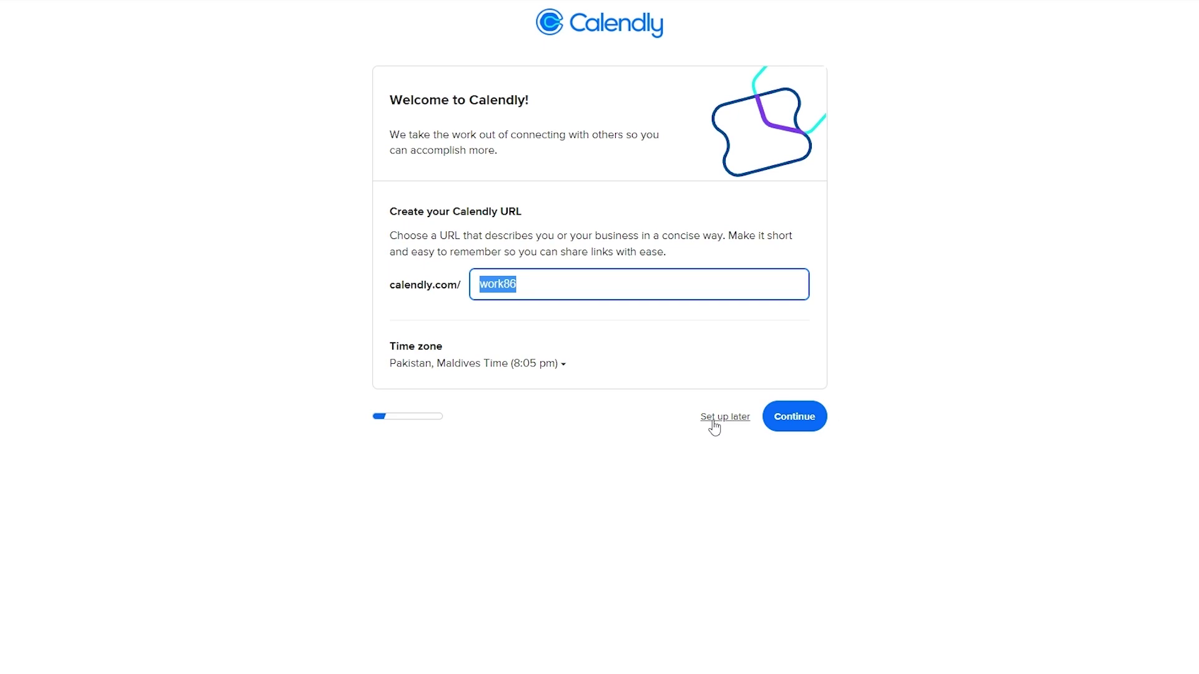
left_click(510, 285)
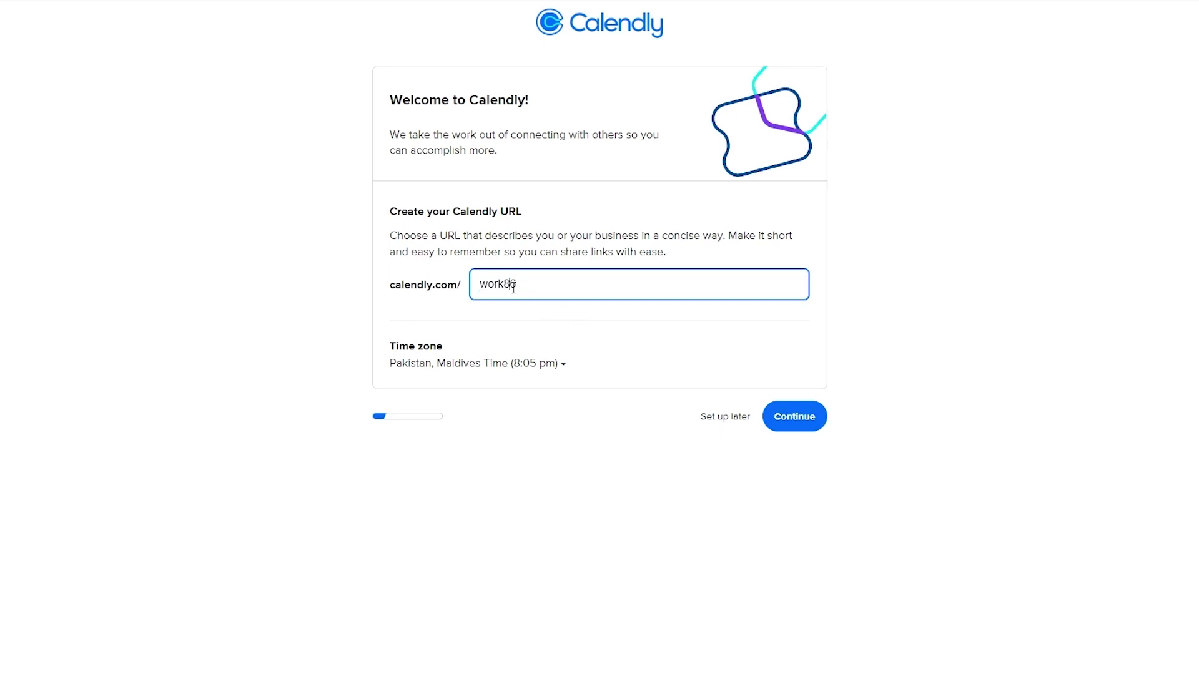
double_click(513, 286)
left_click(772, 404)
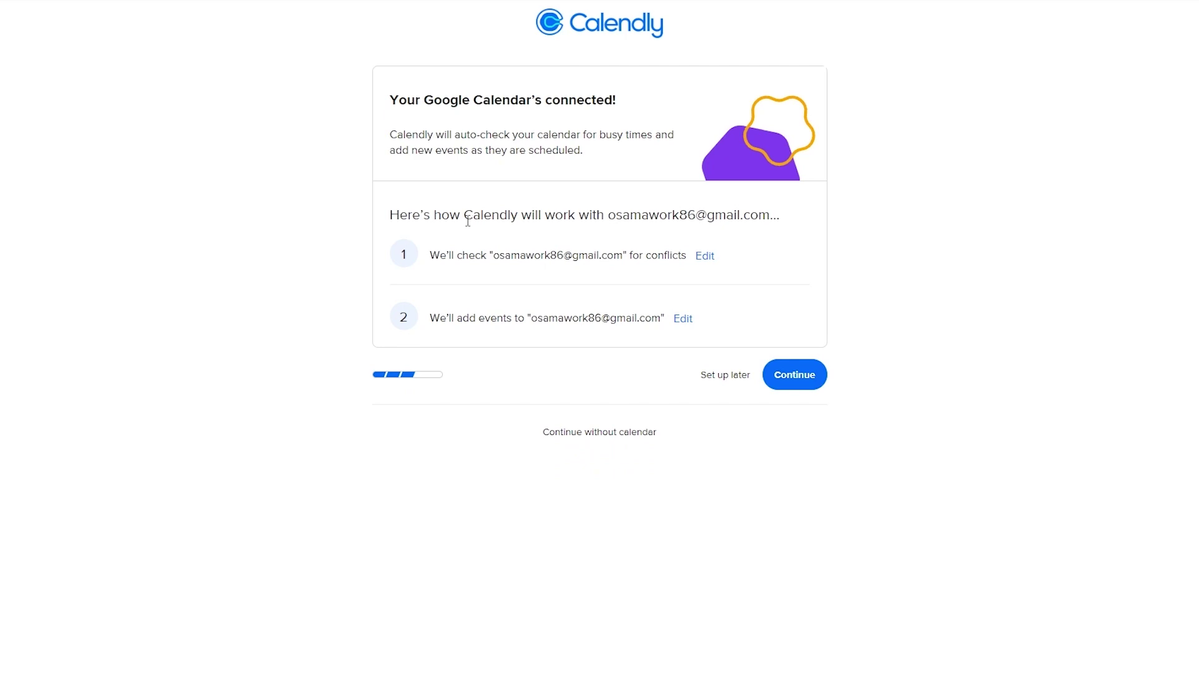
Confirm the connected Google Calendar account and move on to availability
left_click_drag(615, 216, 761, 221)
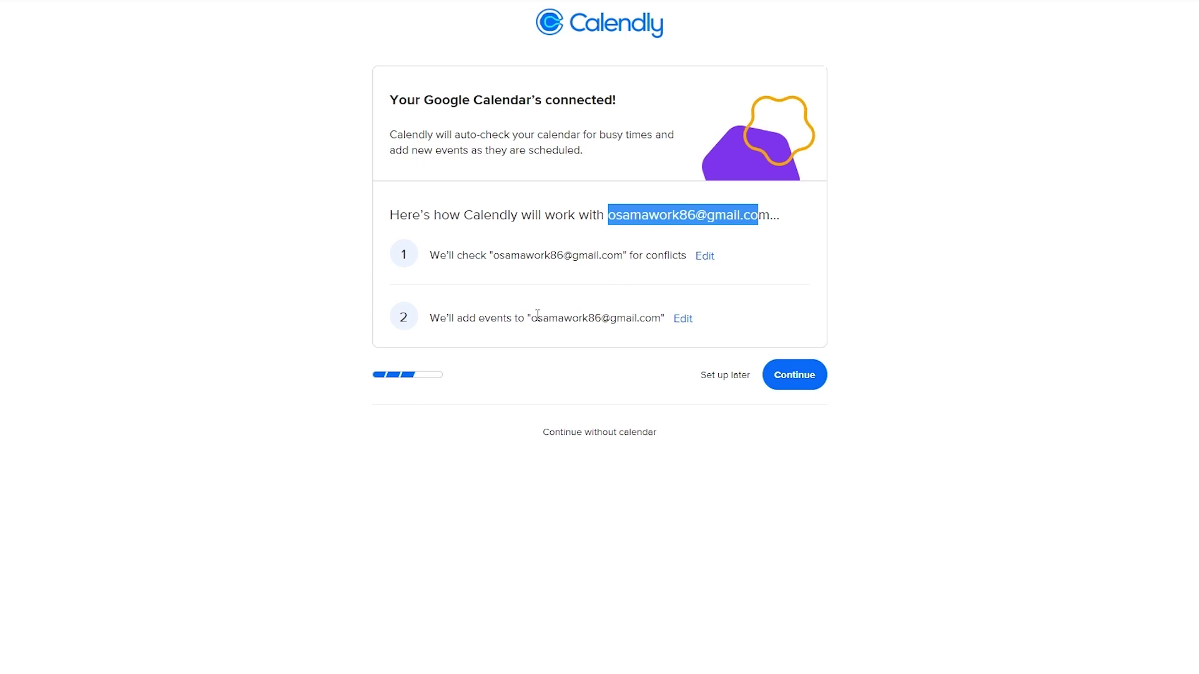
left_click_drag(434, 321, 650, 322)
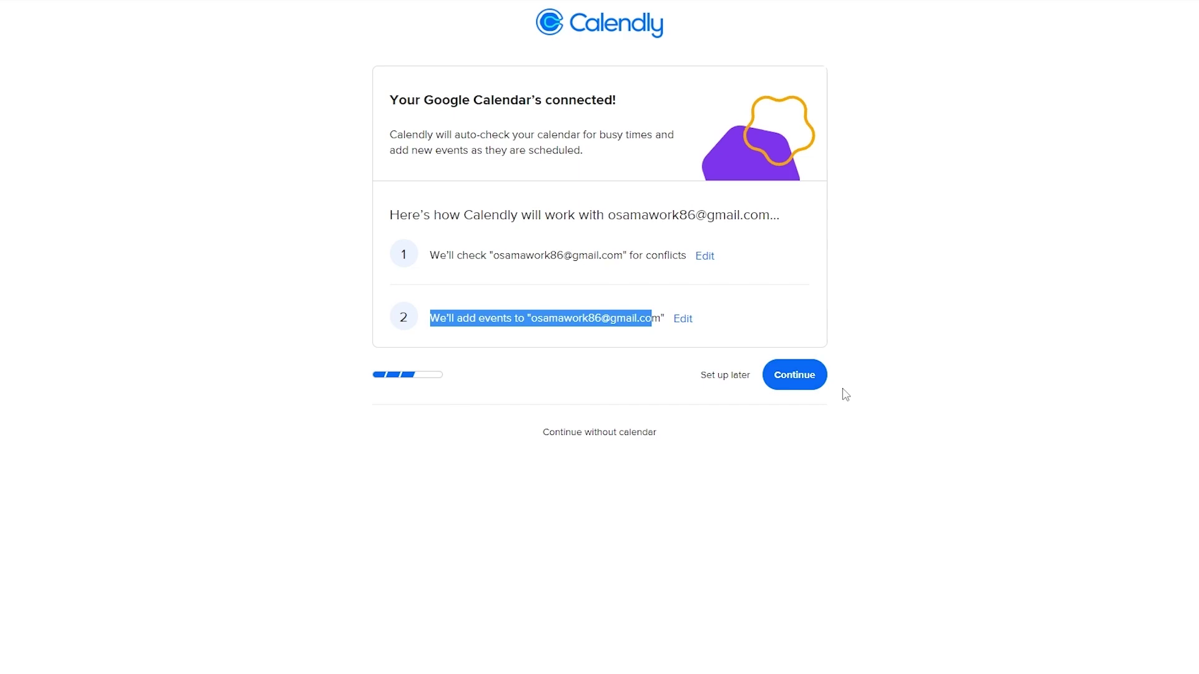
left_click(799, 382)
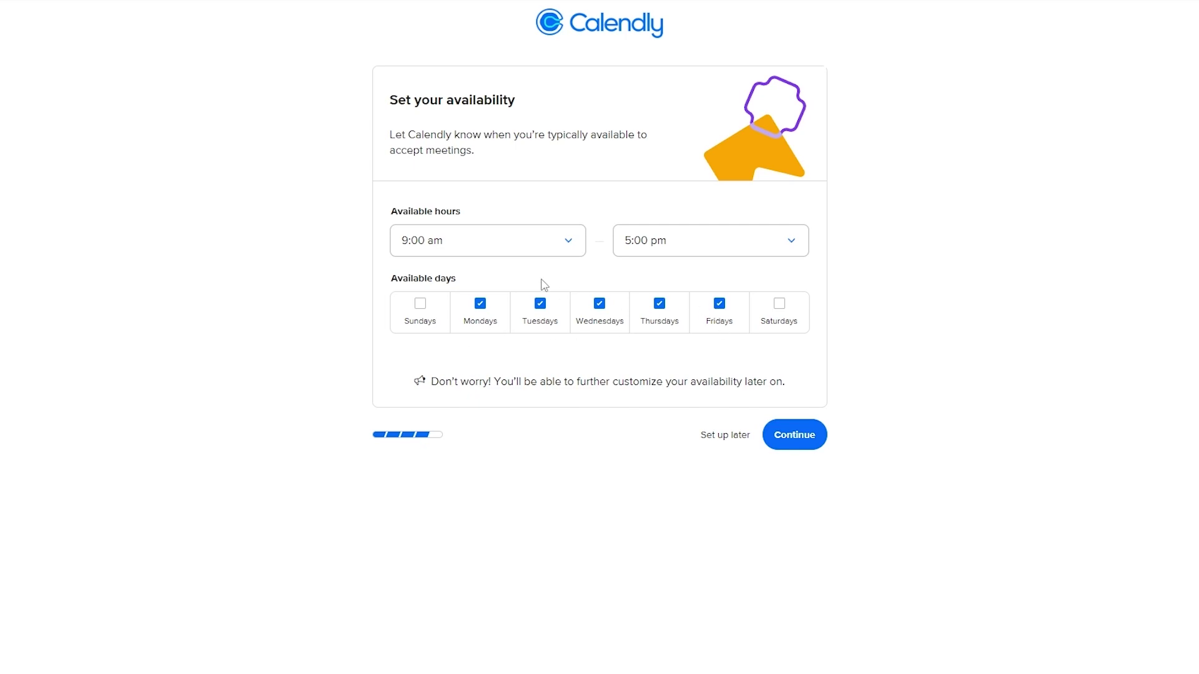
Set weekday available hours to 12:00 am–1:00 am, Monday to Friday
left_click(547, 253)
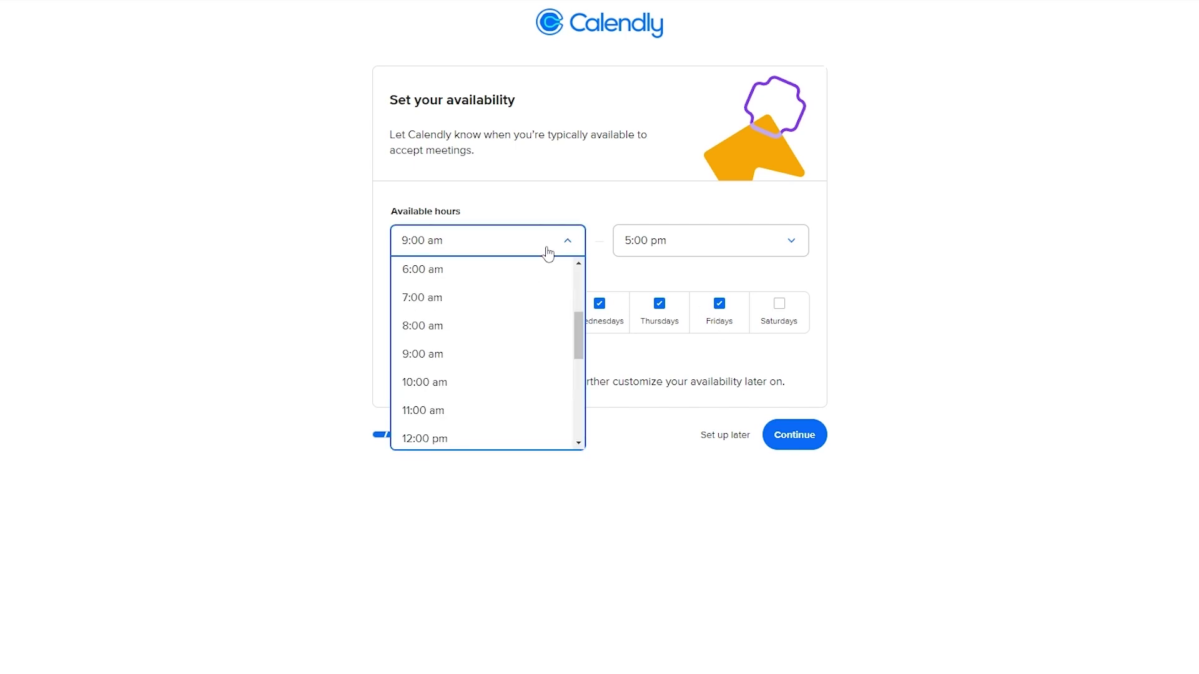
scroll(523, 337, "down", 3)
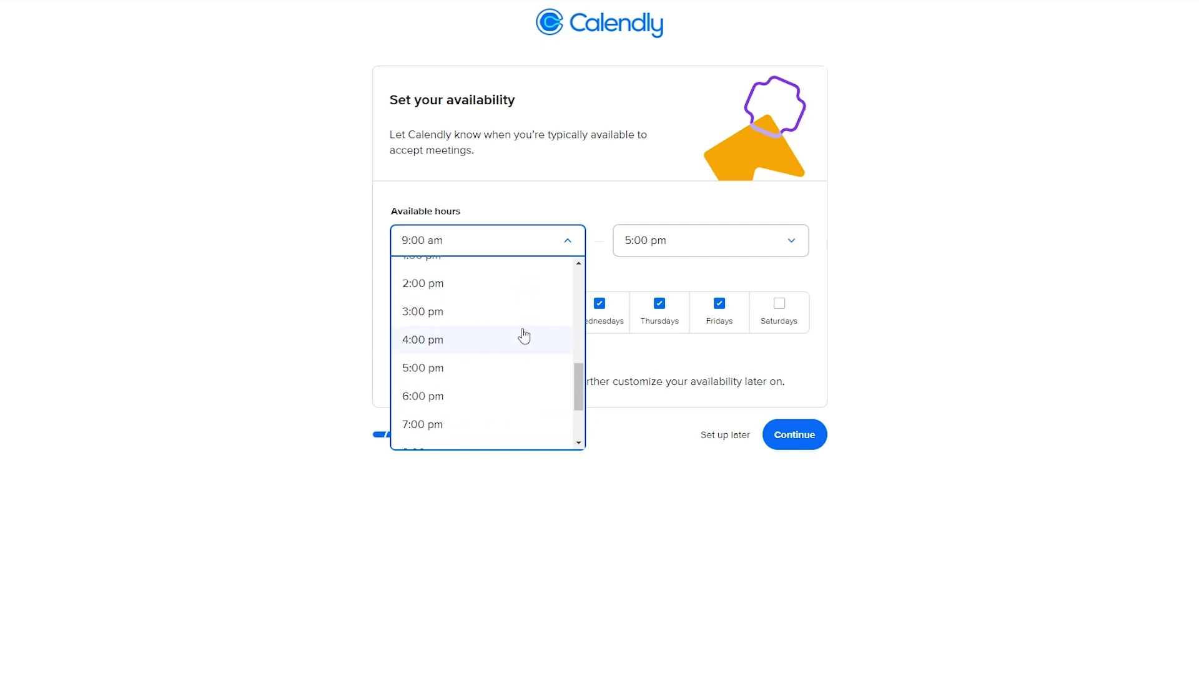
scroll(512, 336, "down", 2)
scroll(490, 362, "down", 1)
scroll(503, 366, "up", 3)
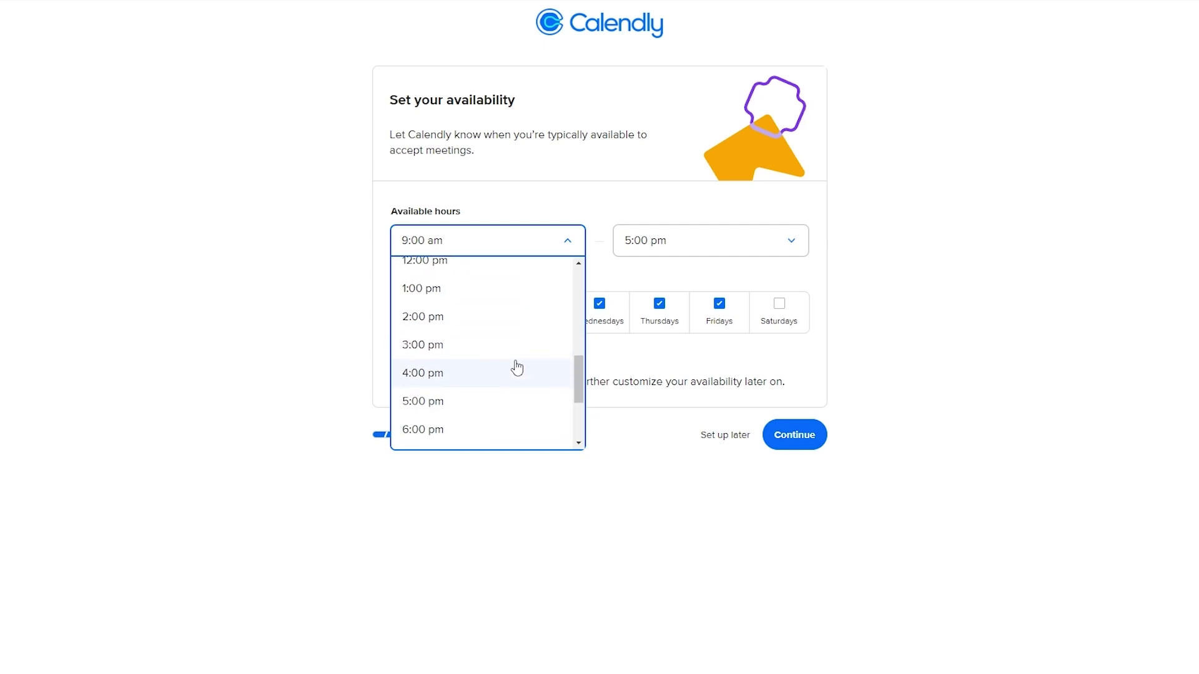
left_click(437, 401)
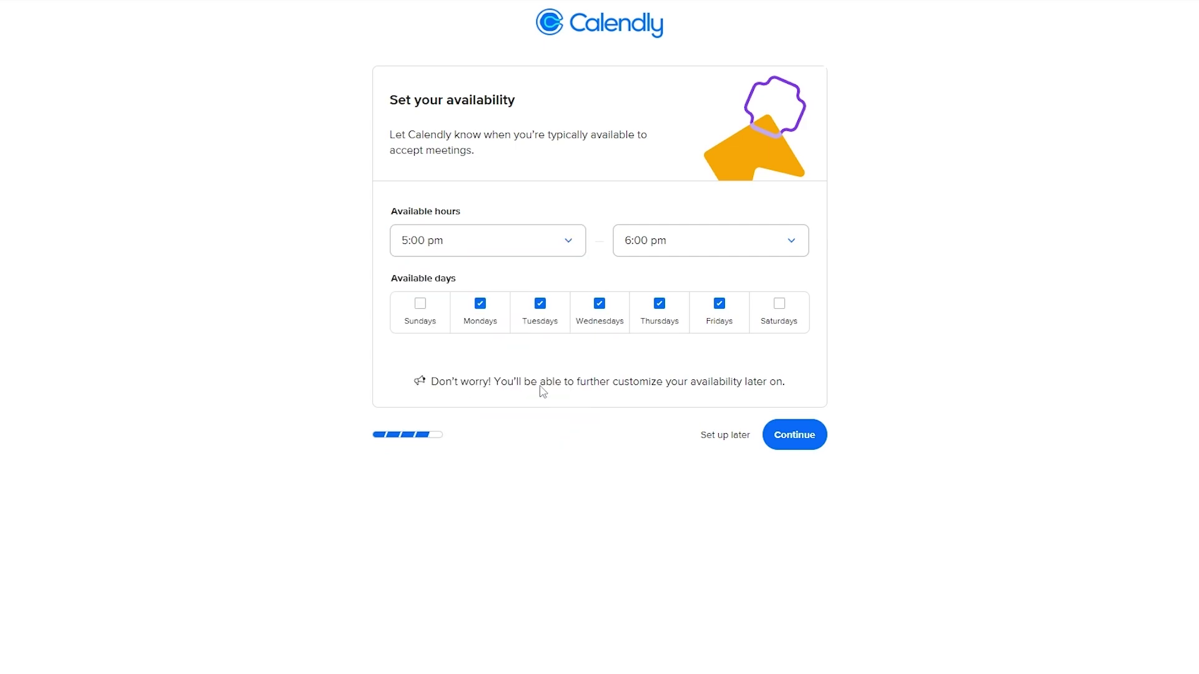
left_click(757, 258)
scroll(662, 400, "up", 2)
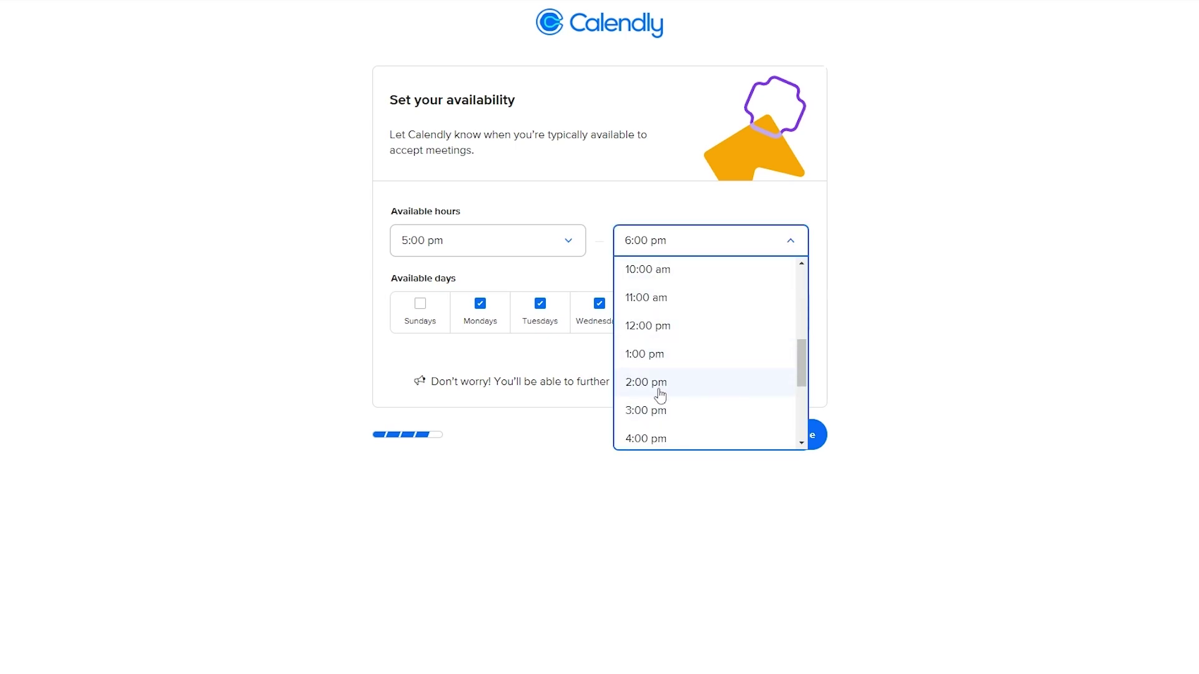
scroll(684, 393, "down", 2)
left_click(690, 313)
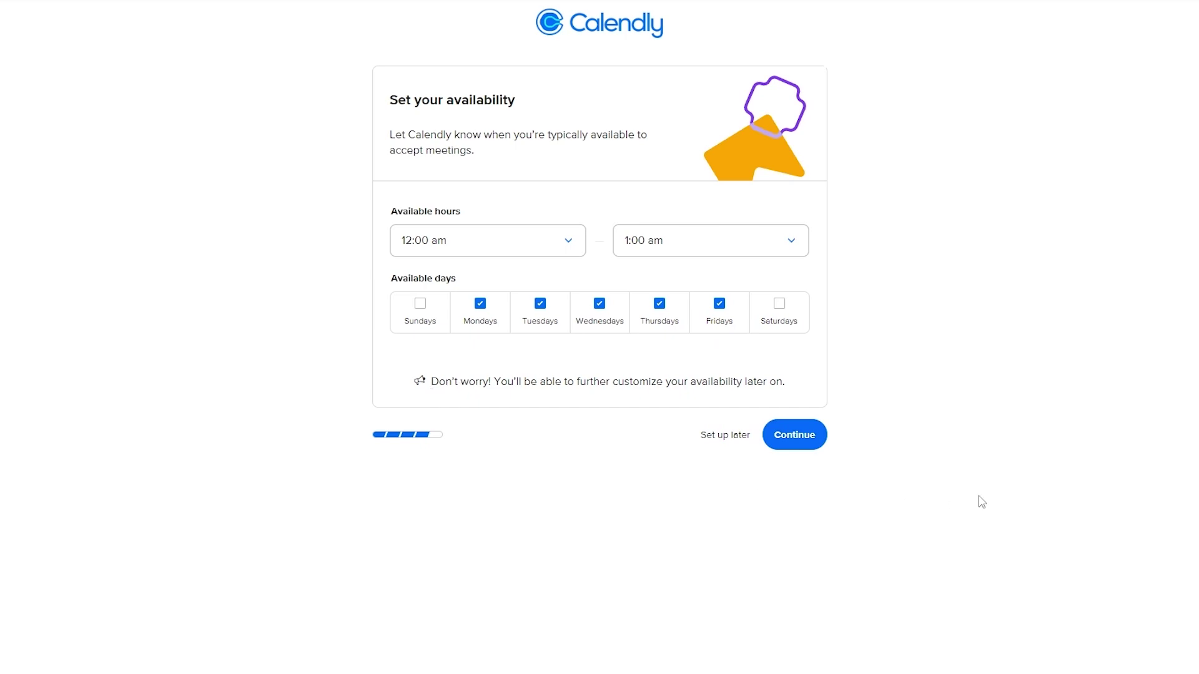
left_click(817, 442)
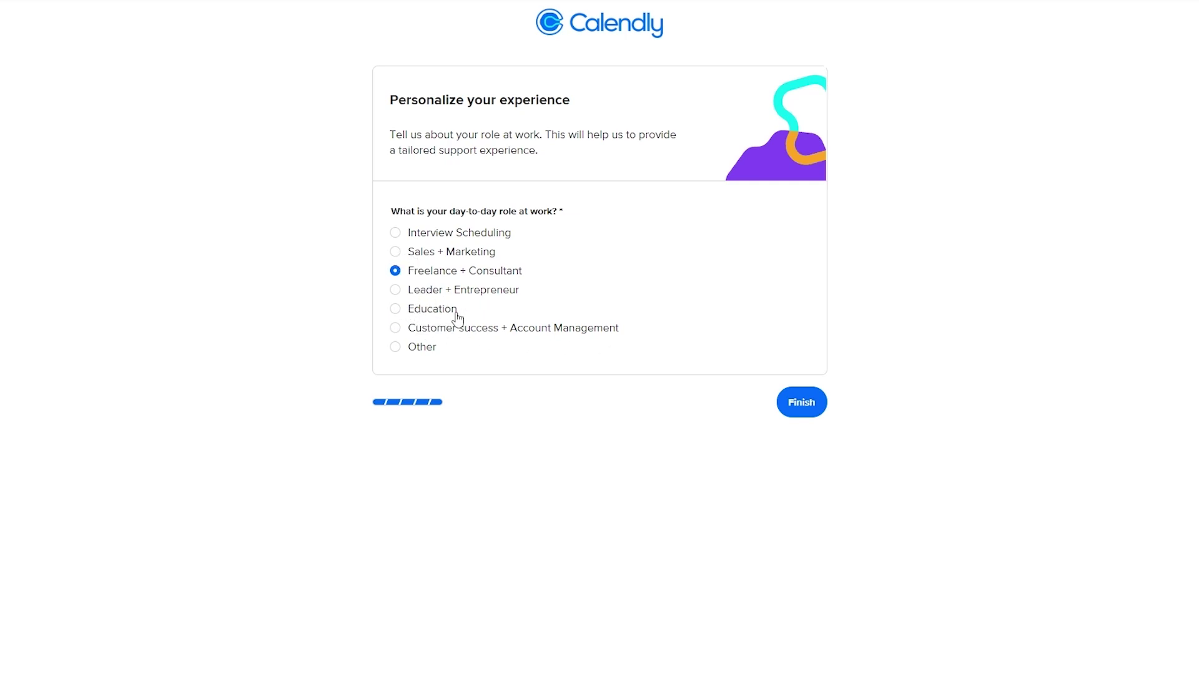
Choose Freelance + Consultant as the work role and finish onboarding
left_click(396, 291)
left_click(397, 272)
left_click(810, 409)
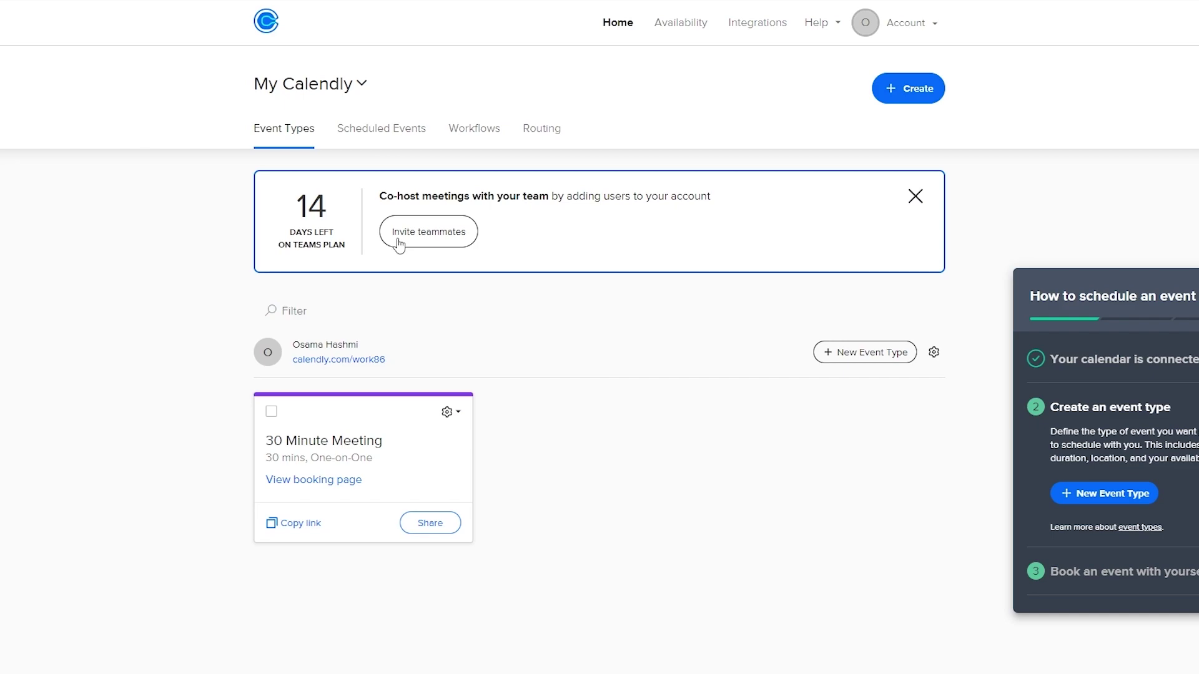
Dismiss the team trial banner and tour Scheduled Events, Workflows and Routing before returning
left_click(915, 199)
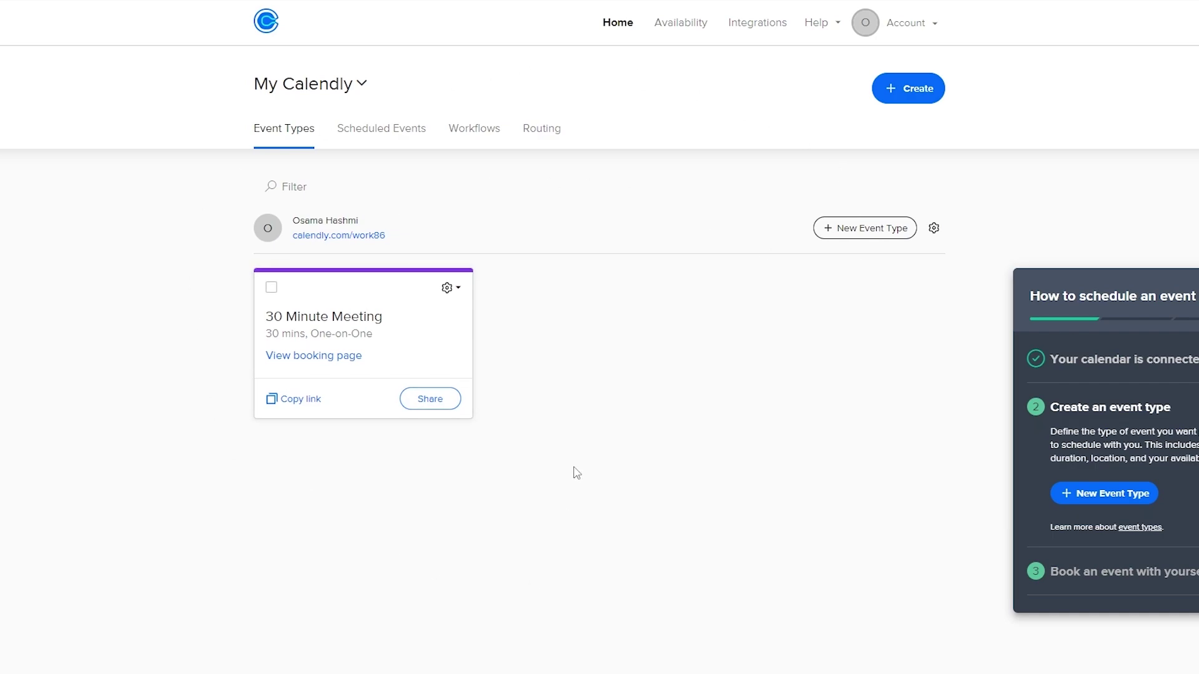
left_click(381, 138)
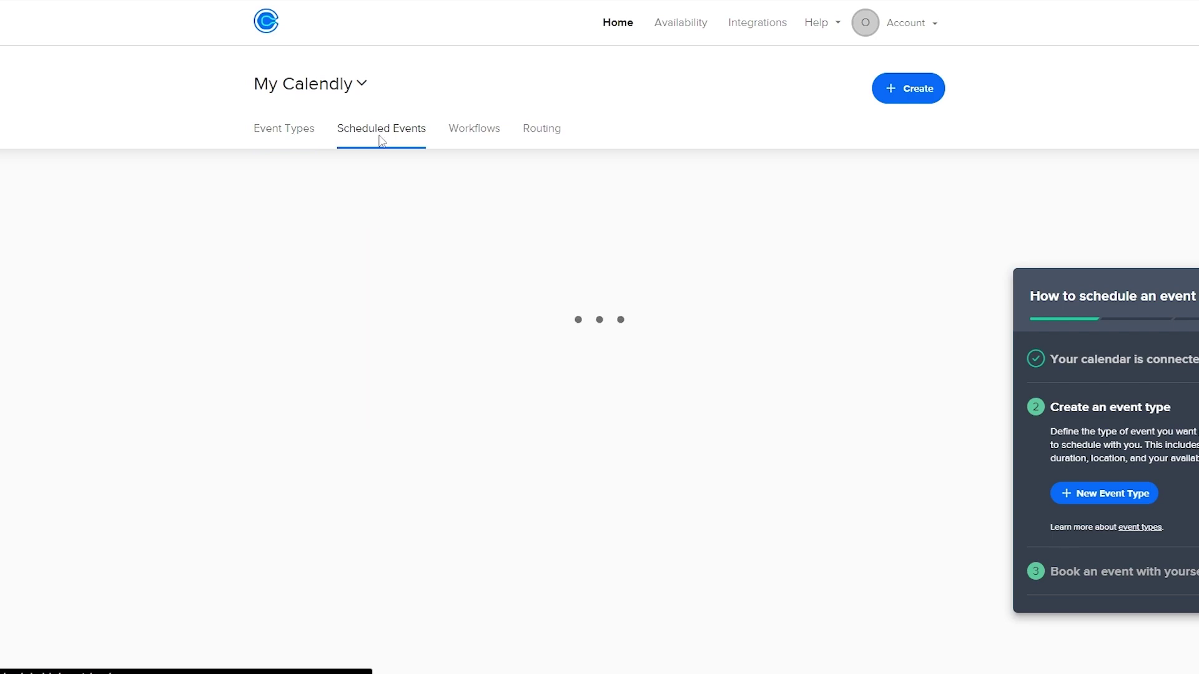
left_click(491, 140)
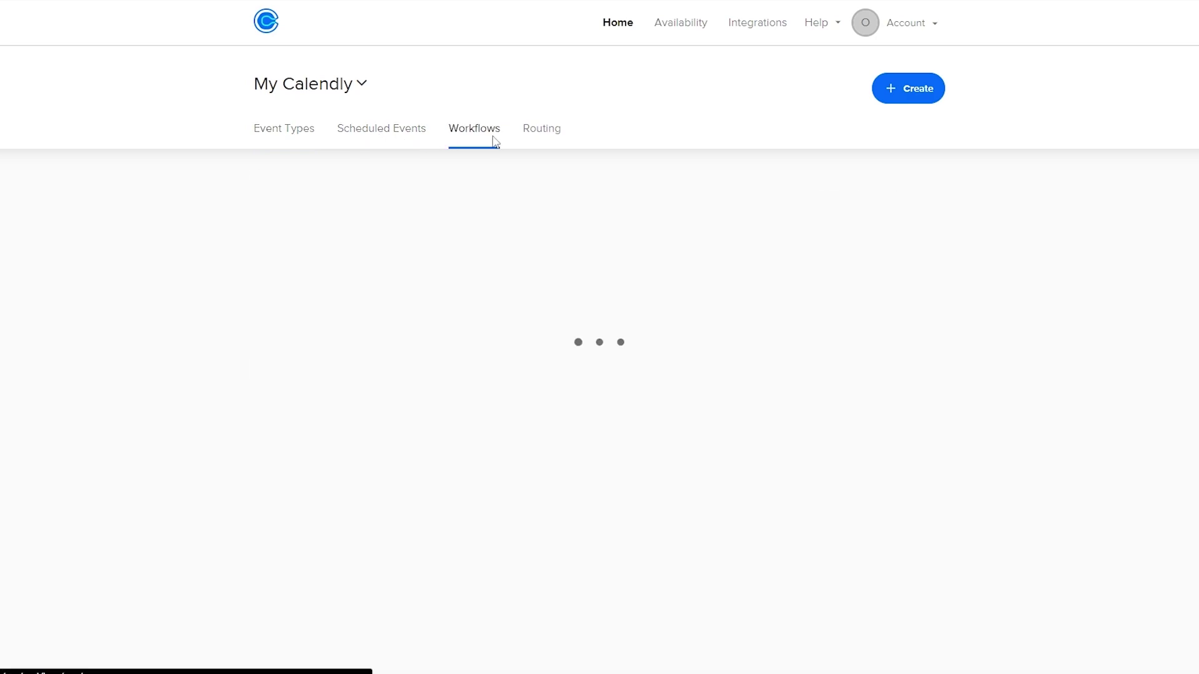
scroll(307, 326, "down", 3)
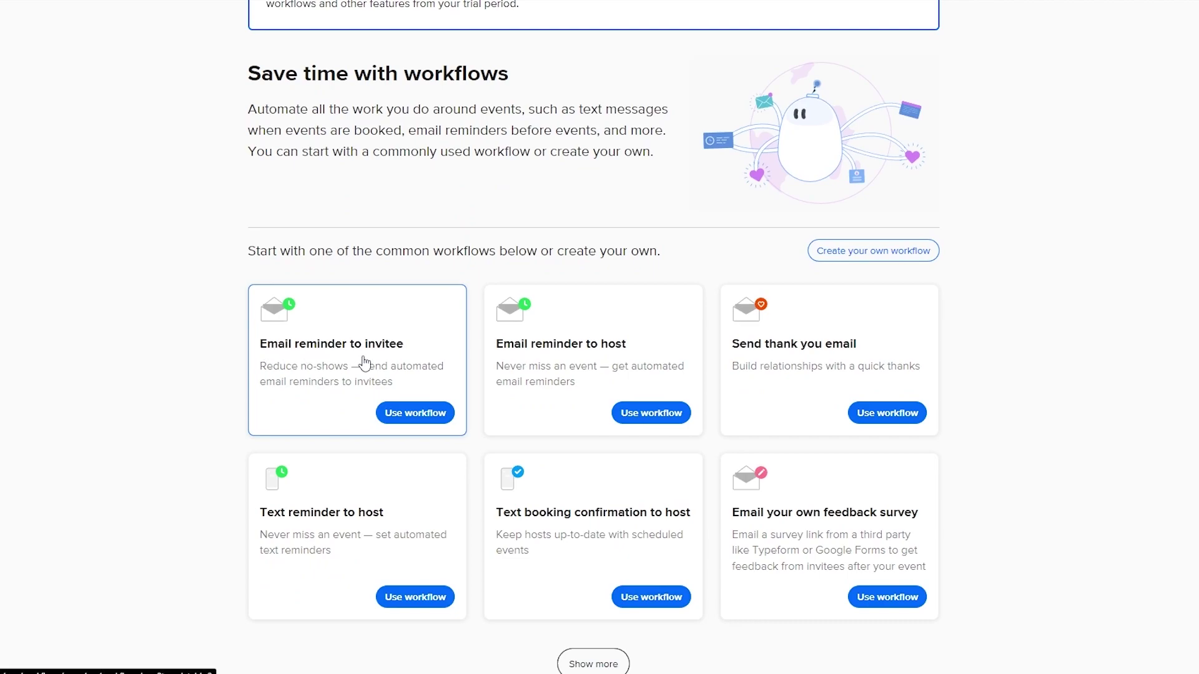
scroll(494, 365, "down", 1)
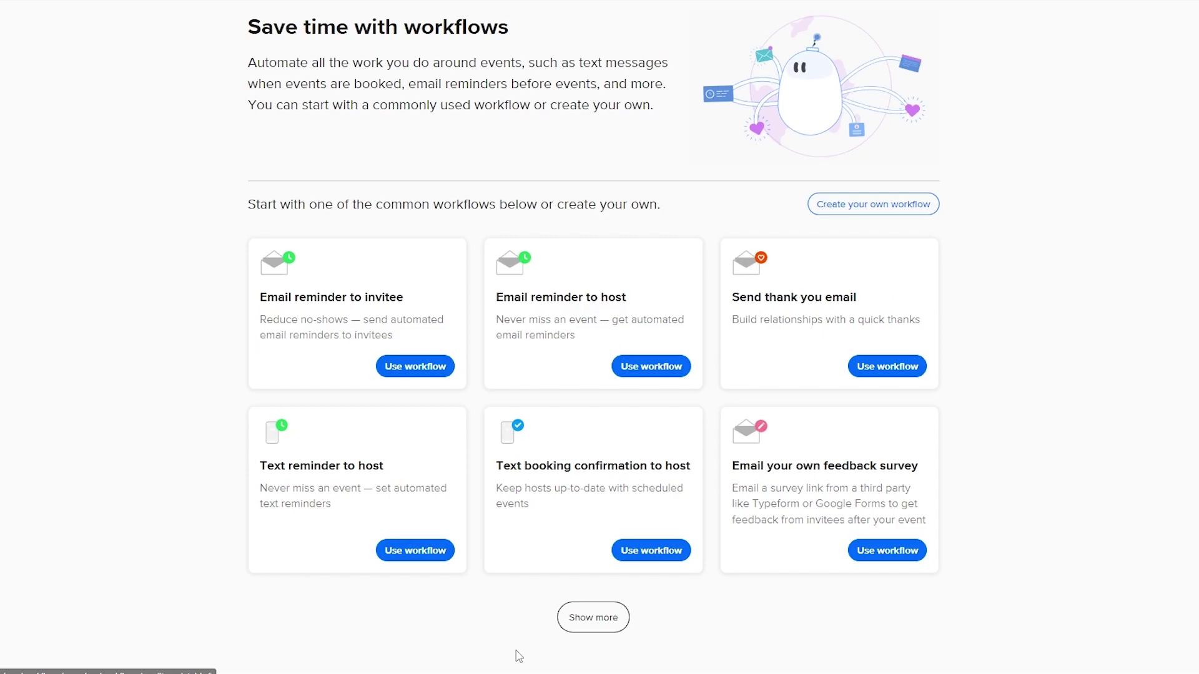
scroll(517, 654, "up", 4)
left_click(541, 130)
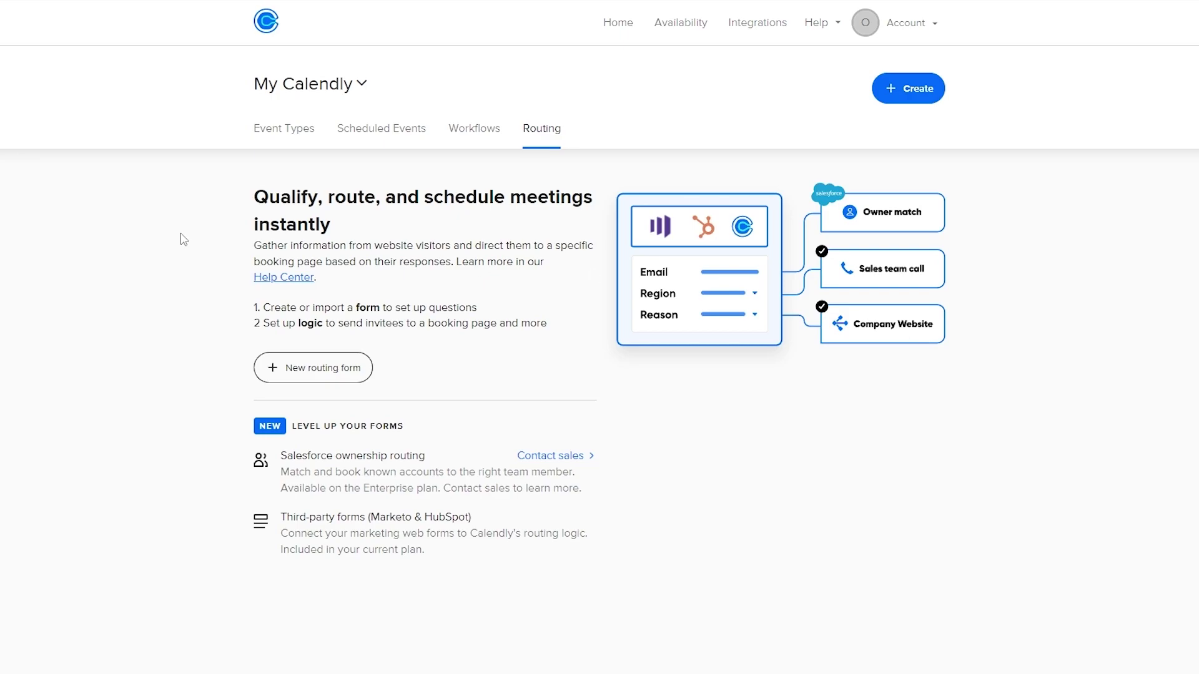
left_click(289, 132)
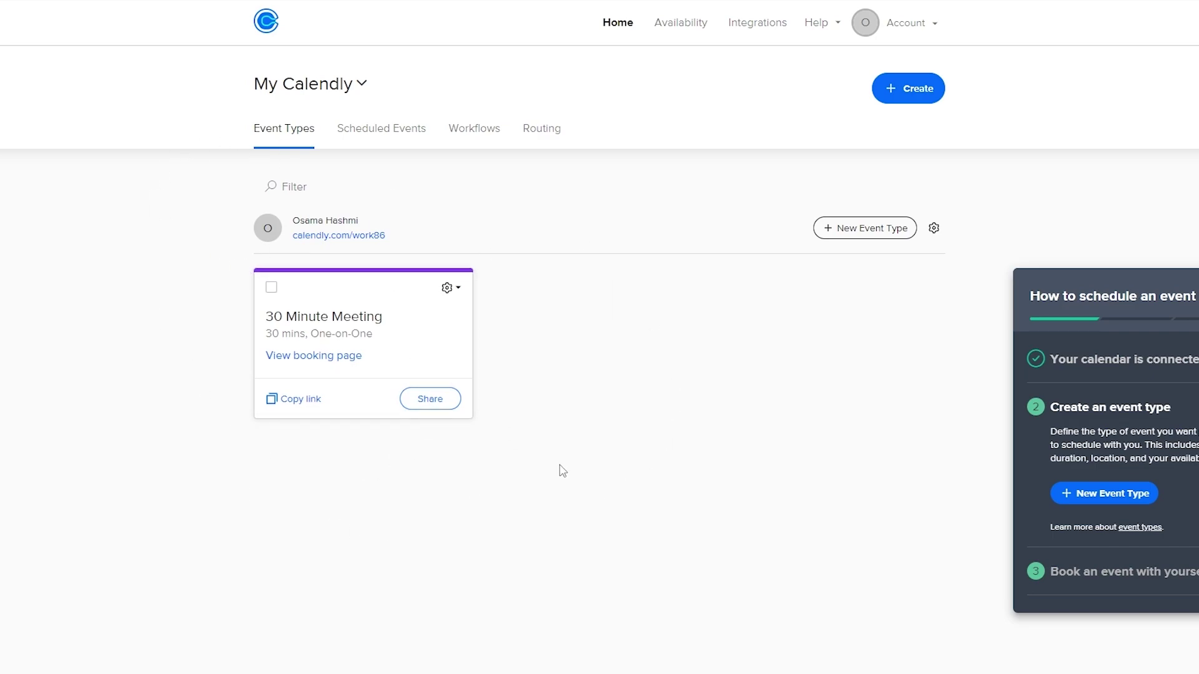
Start a new One-on-One event type named 'Meeting With Alex'
left_click(883, 232)
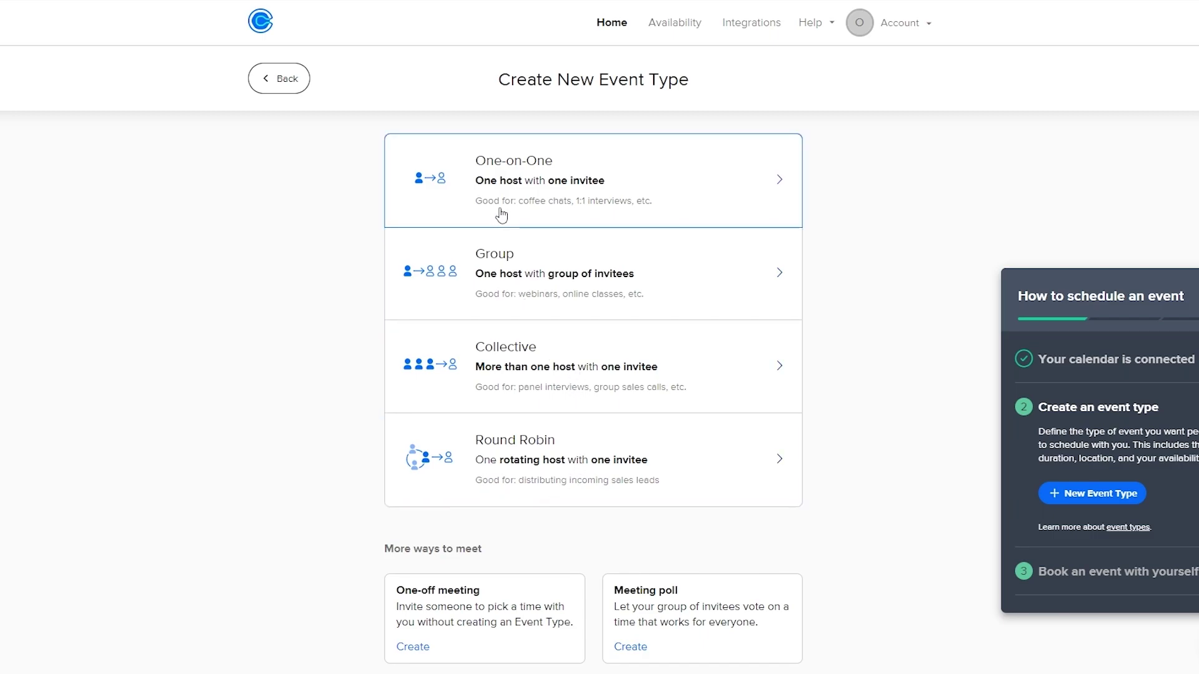
scroll(518, 515, "down", 1)
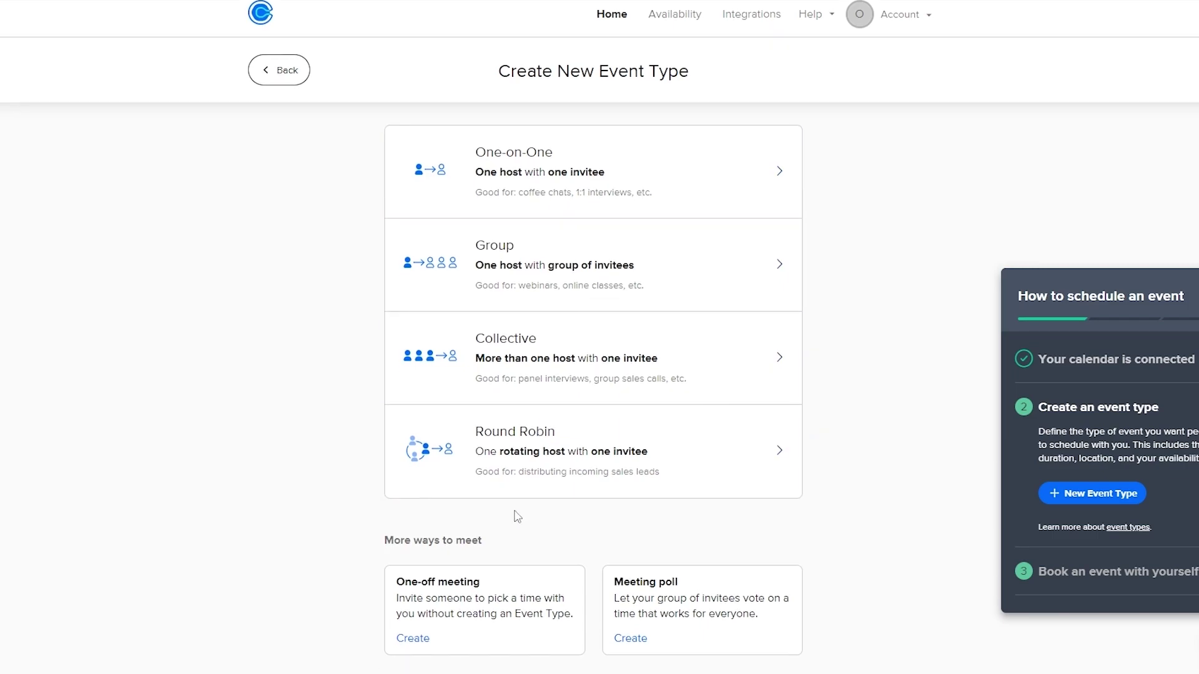
scroll(649, 511, "up", 1)
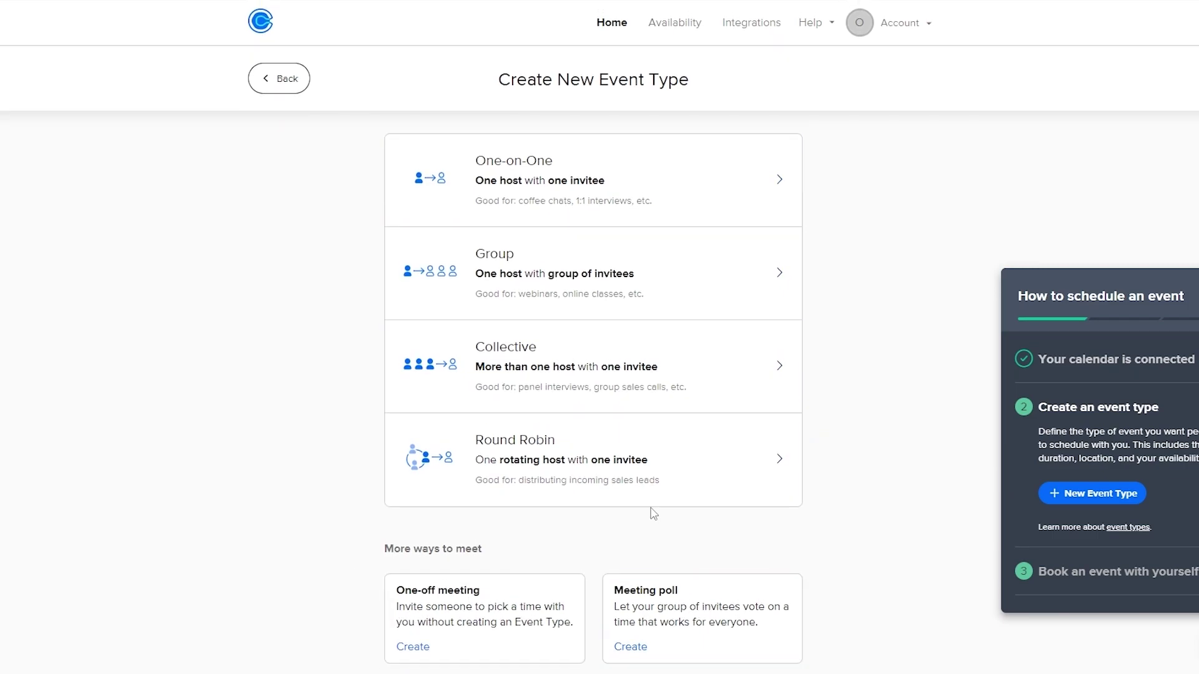
left_click(615, 204)
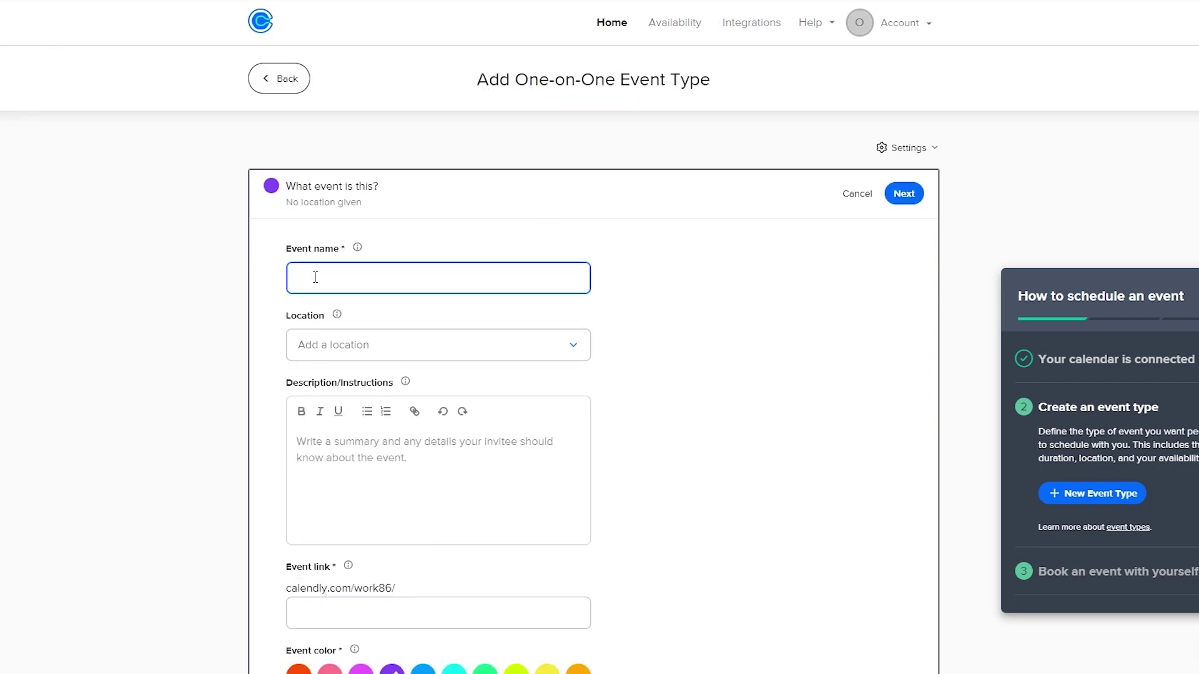
type("Meeting With Alex")
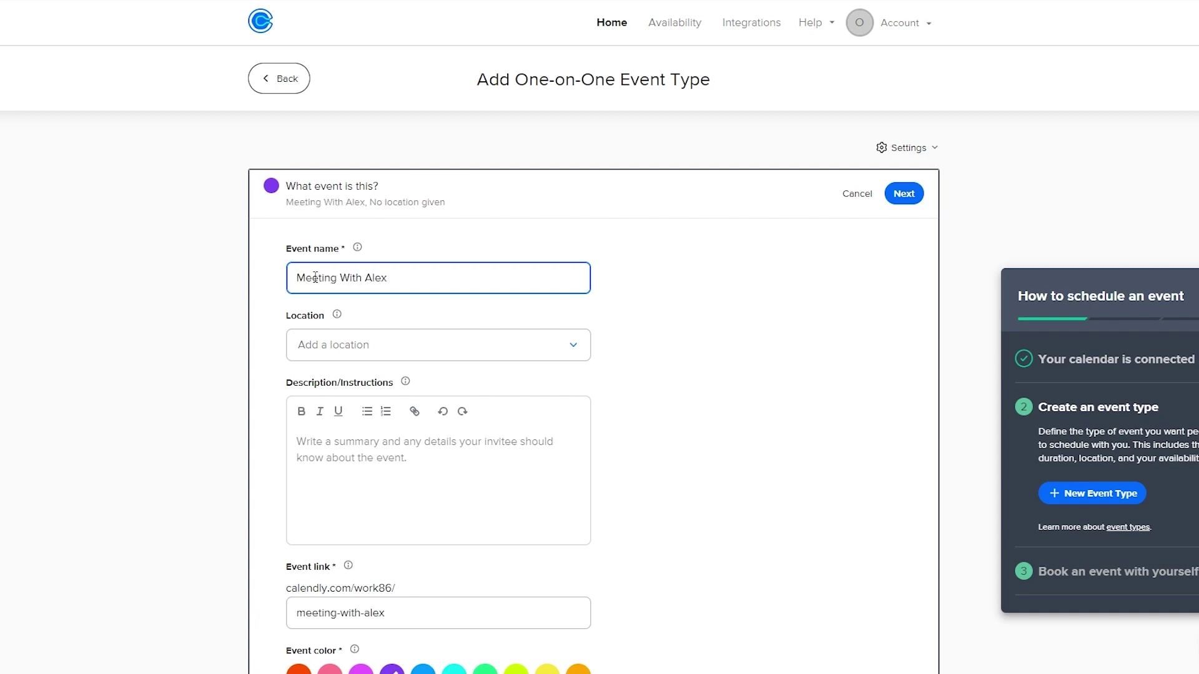
Set Zoom as the event's location
left_click(326, 353)
scroll(316, 369, "down", 2)
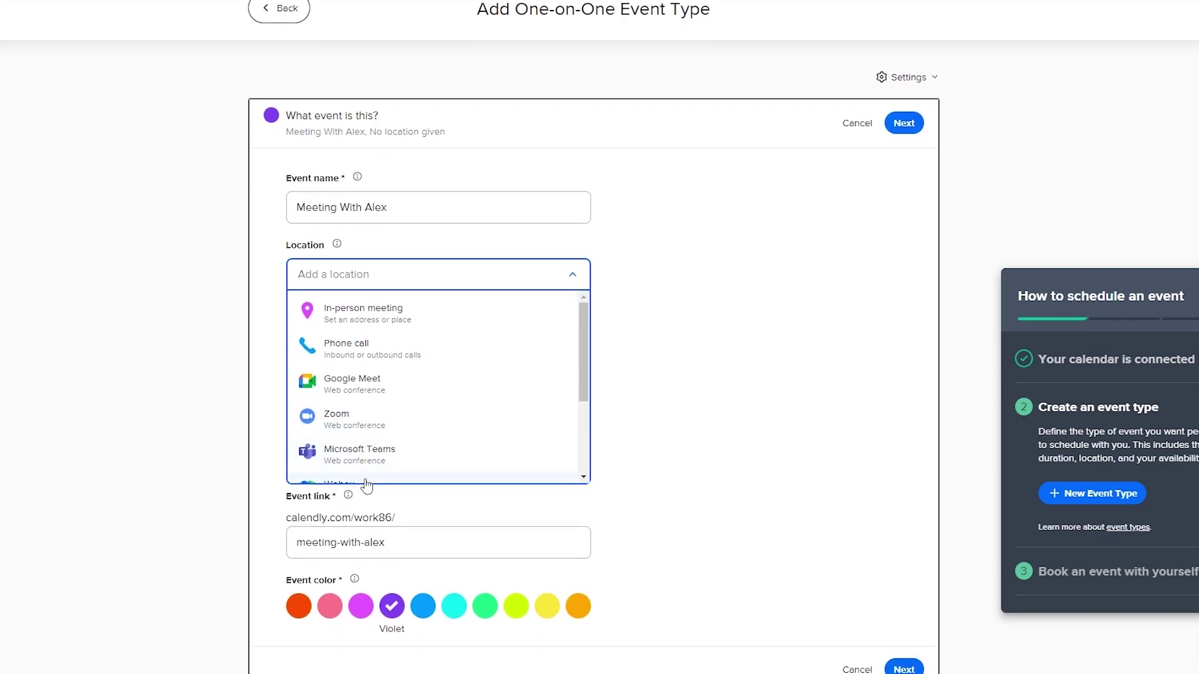
scroll(388, 420, "down", 3)
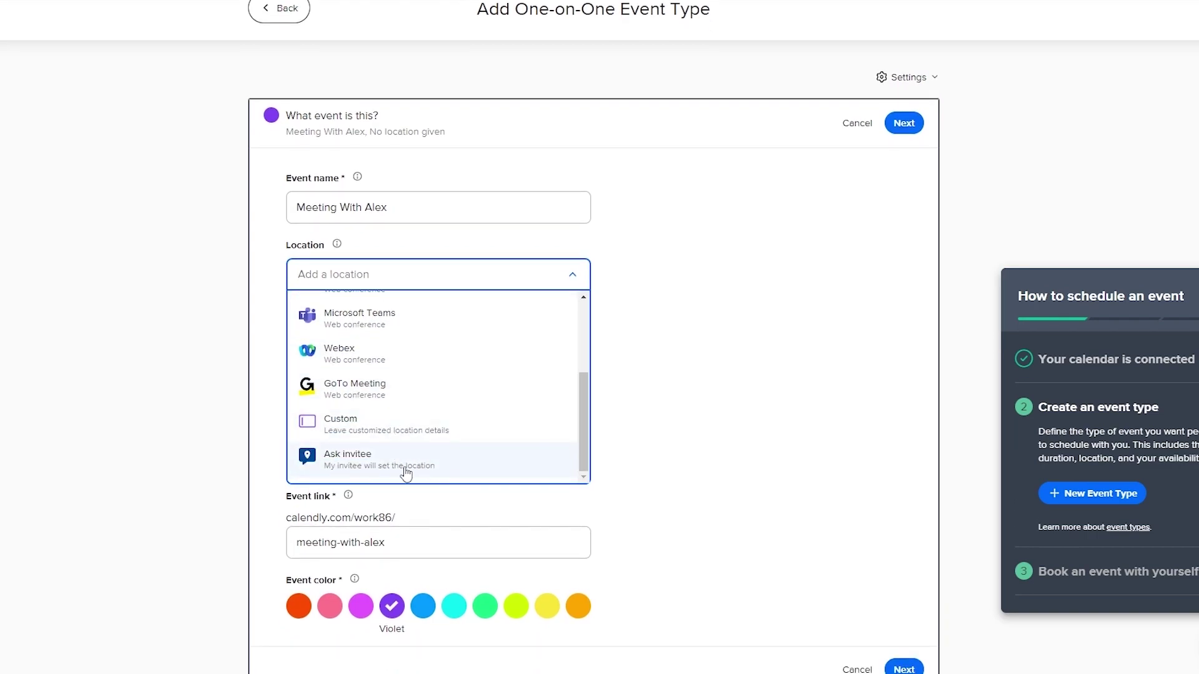
scroll(387, 435, "up", 3)
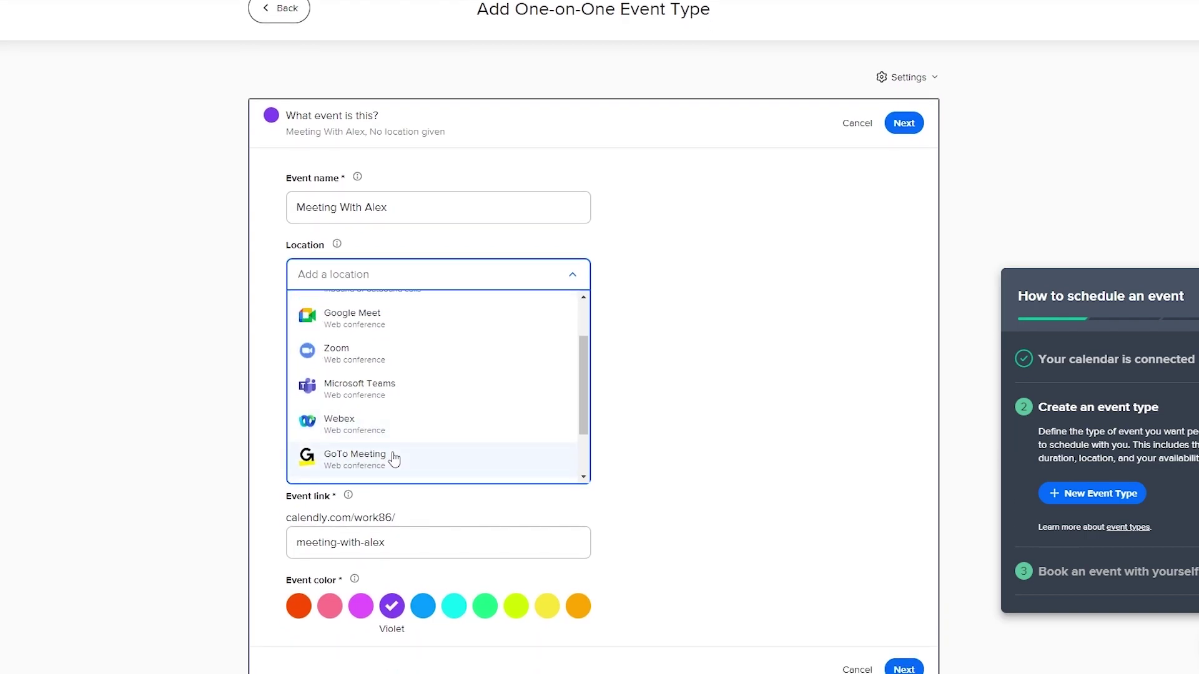
scroll(410, 429, "up", 2)
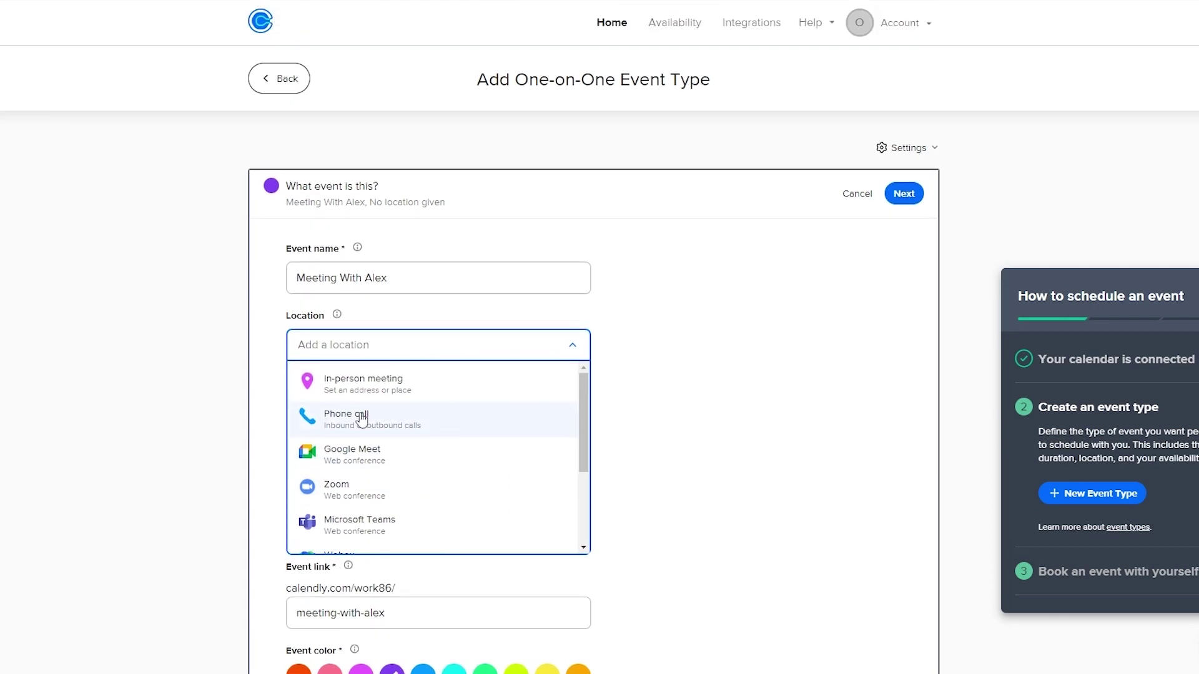
left_click(392, 493)
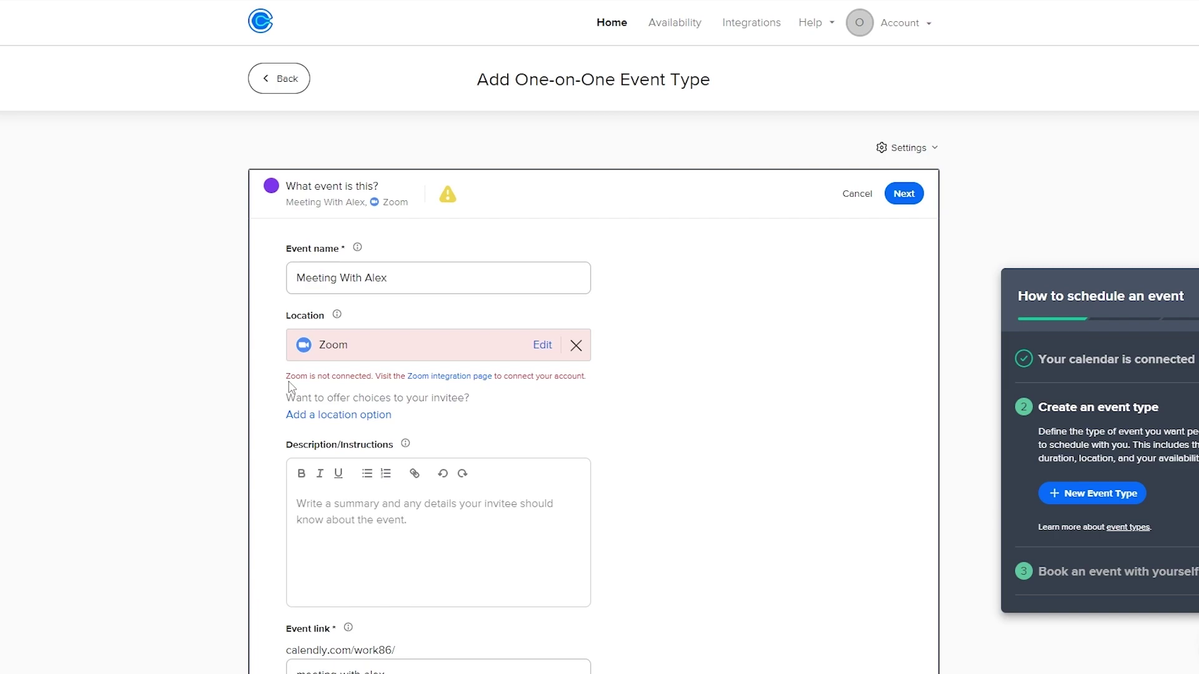
left_click_drag(289, 384, 392, 377)
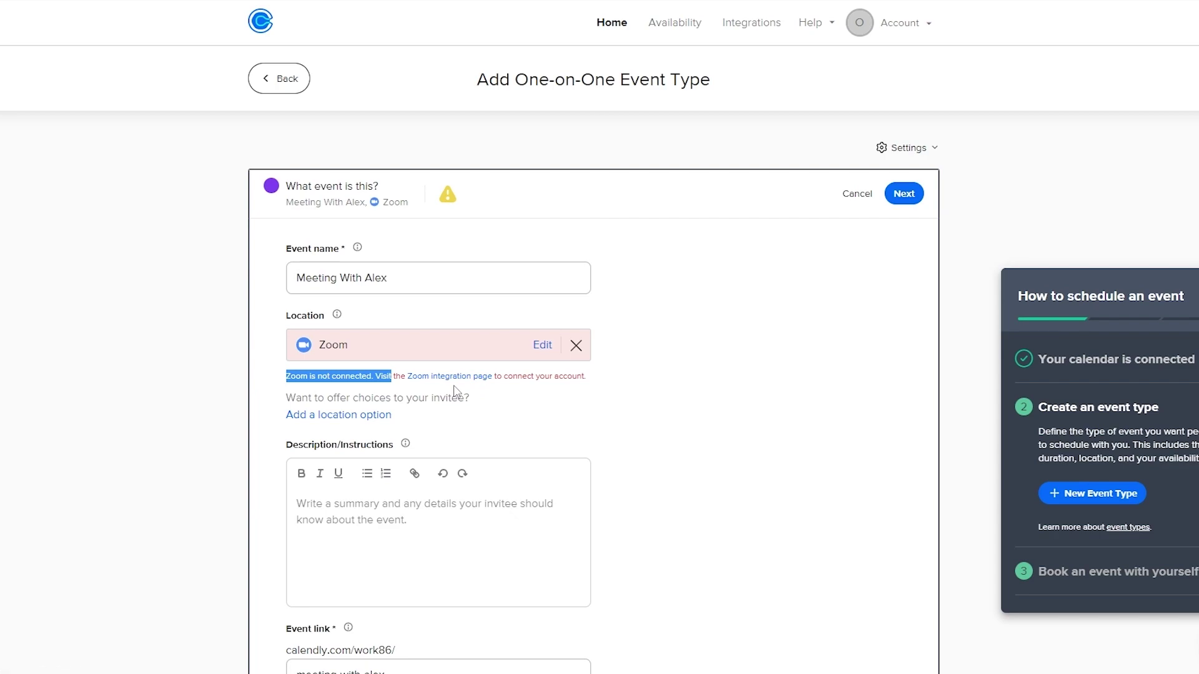
left_click(456, 392)
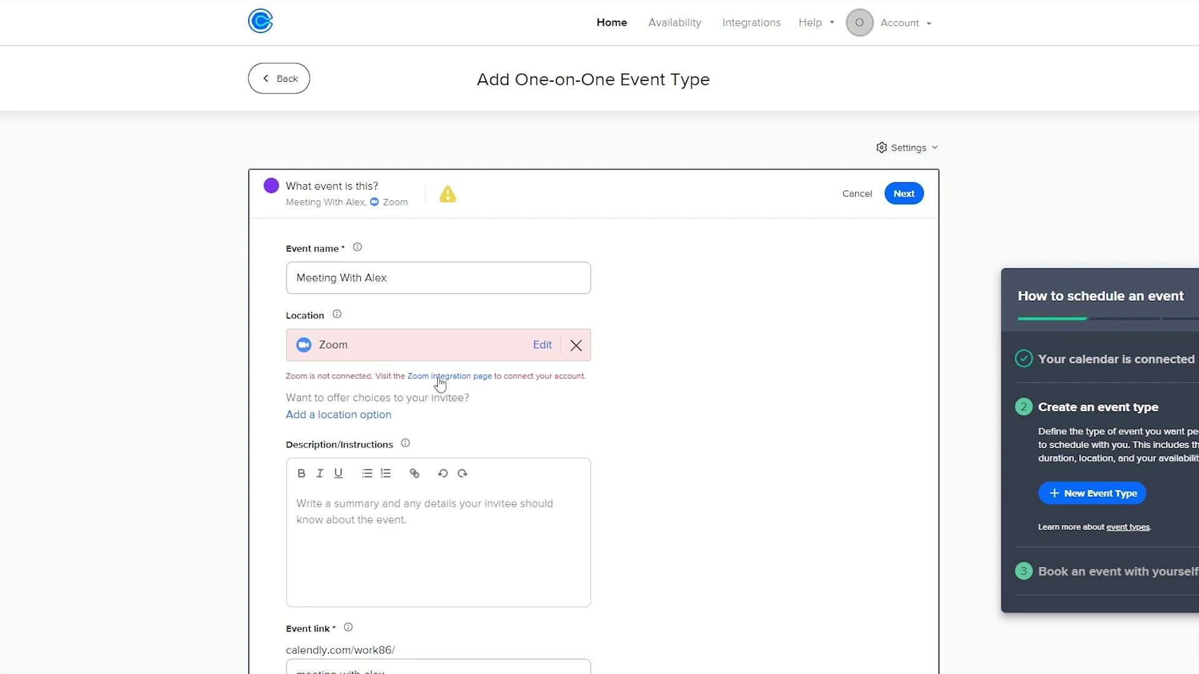
Follow the Zoom integration page link and begin connecting a Zoom account
right_click(439, 379)
left_click(508, 389)
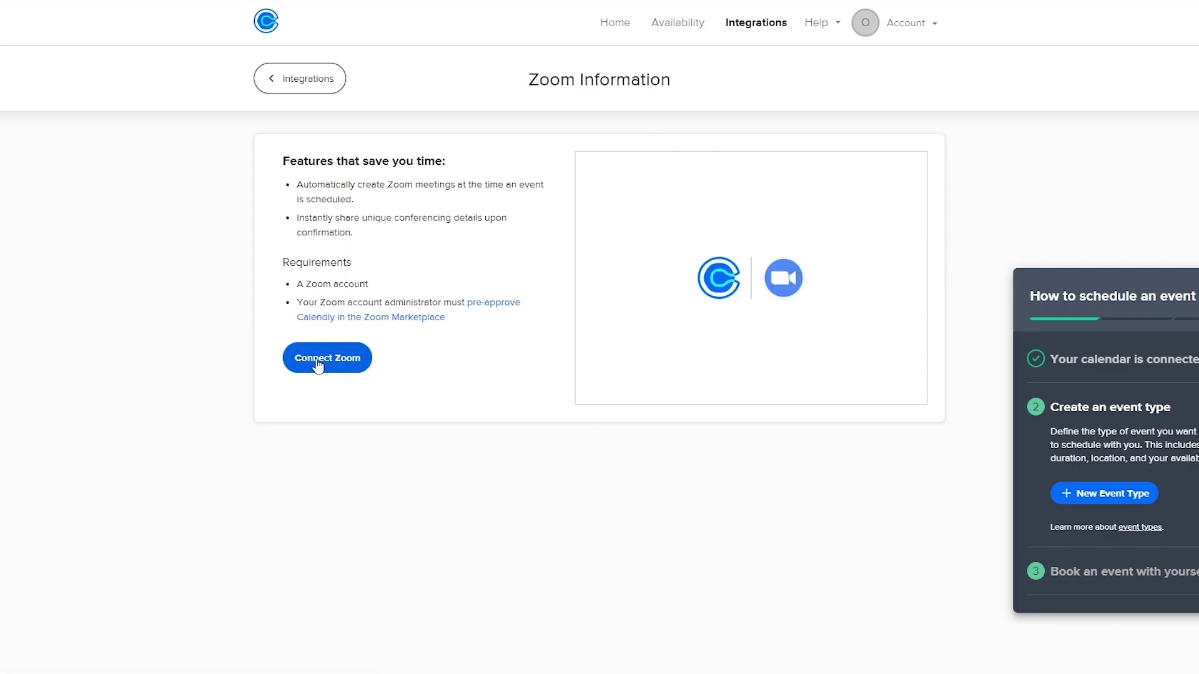
left_click(317, 366)
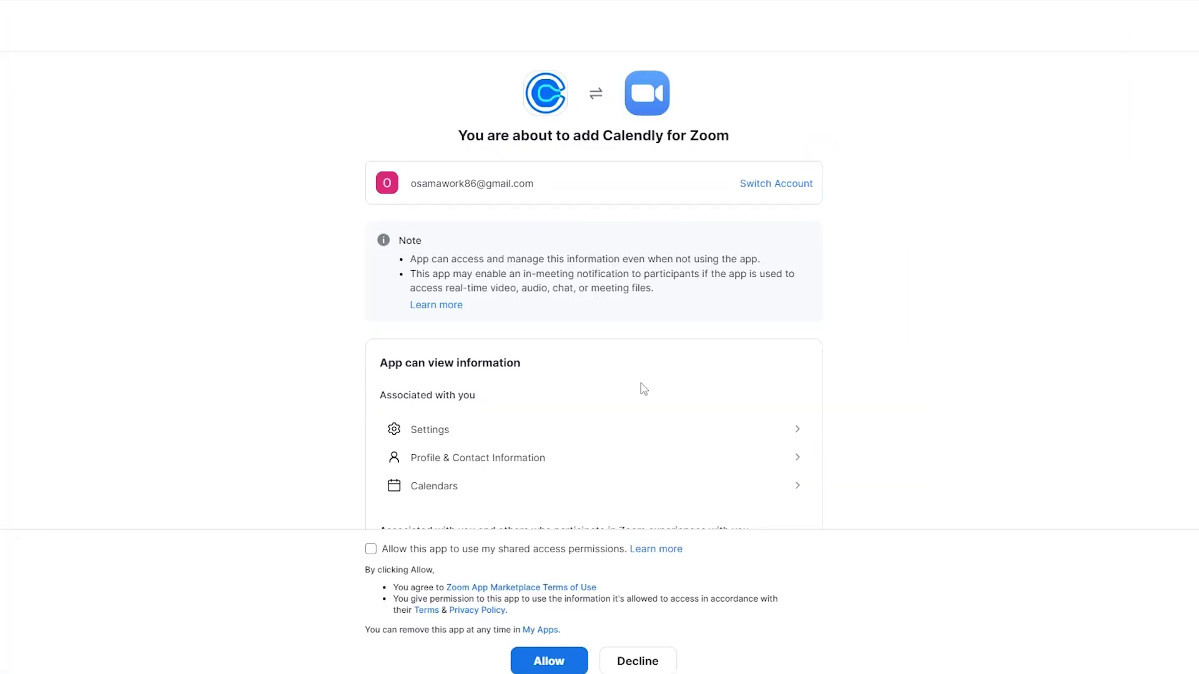
Allow Calendly for Zoom, including shared access permissions
scroll(442, 263, "down", 3)
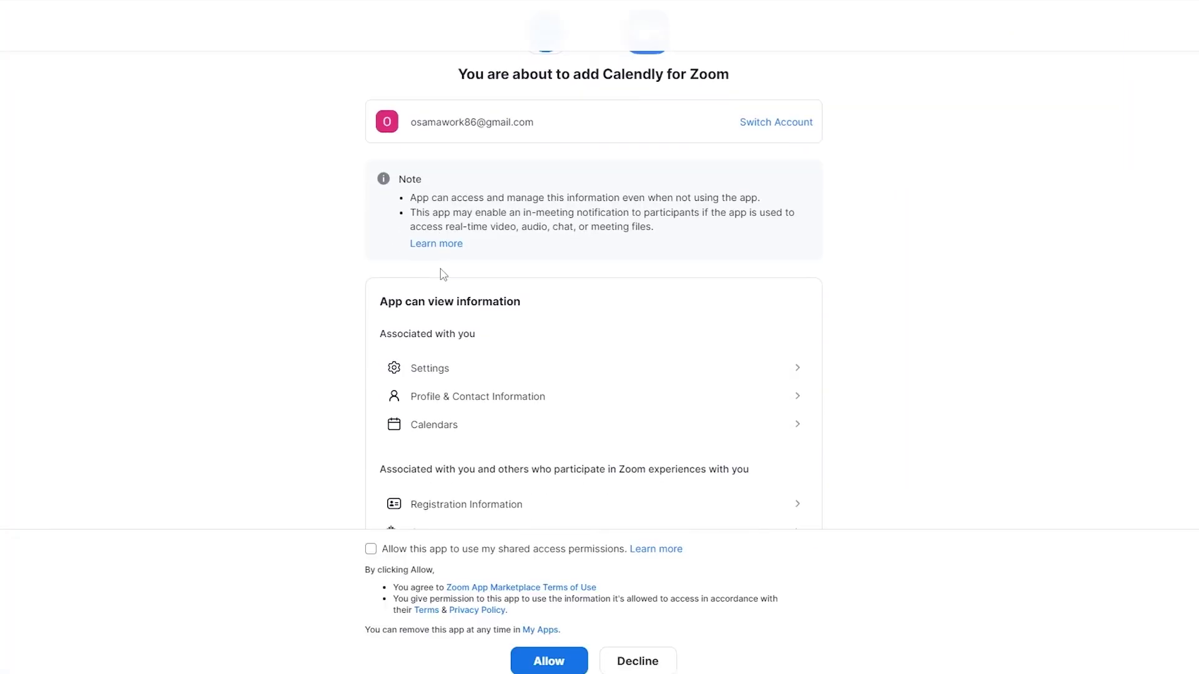
left_click(384, 553)
scroll(564, 561, "down", 5)
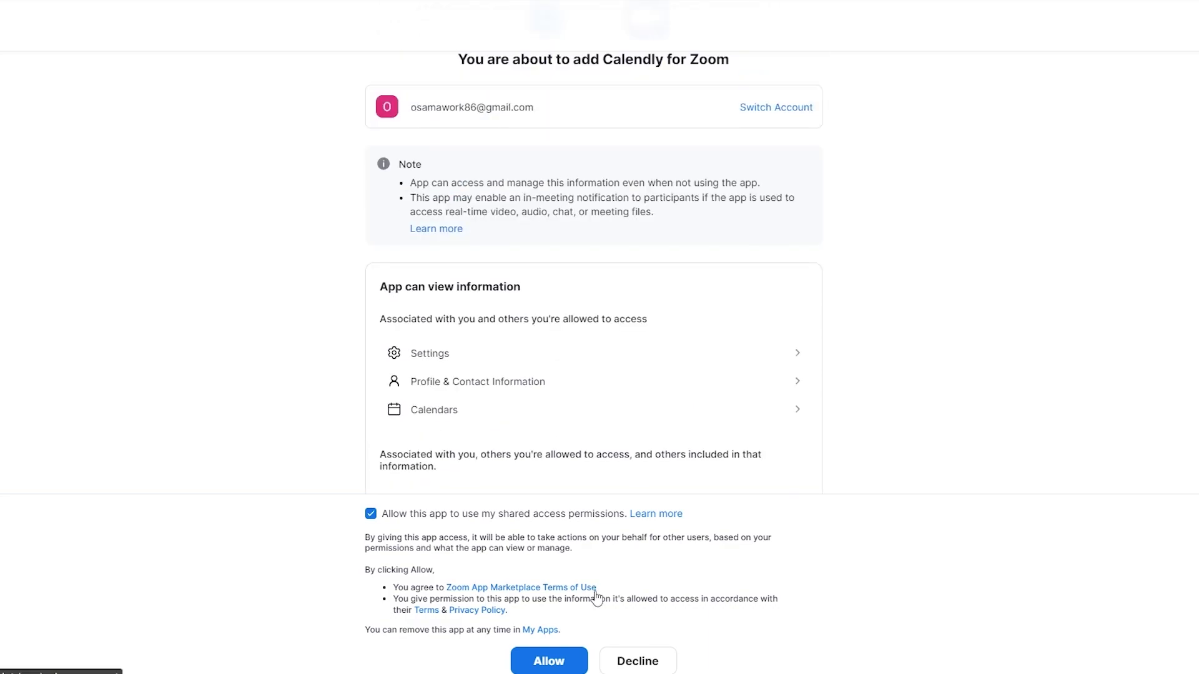
left_click(554, 664)
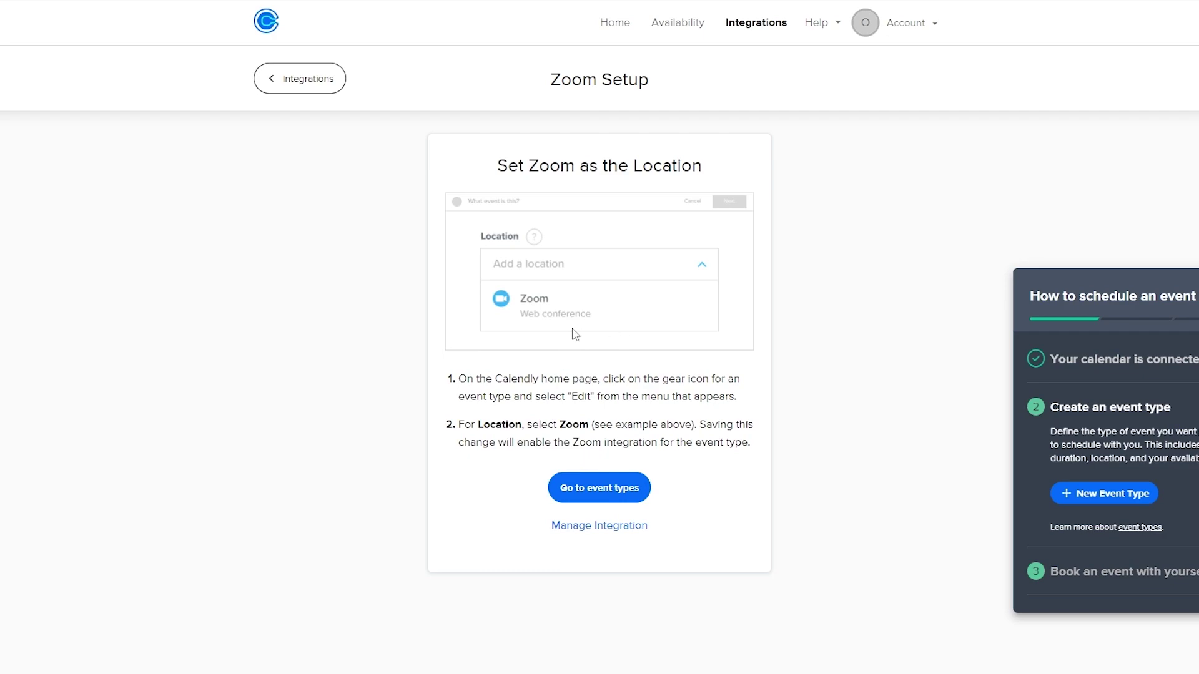
Re-enter the event name 'Meeting With Alex' and choose Zoom as location
left_click(575, 488)
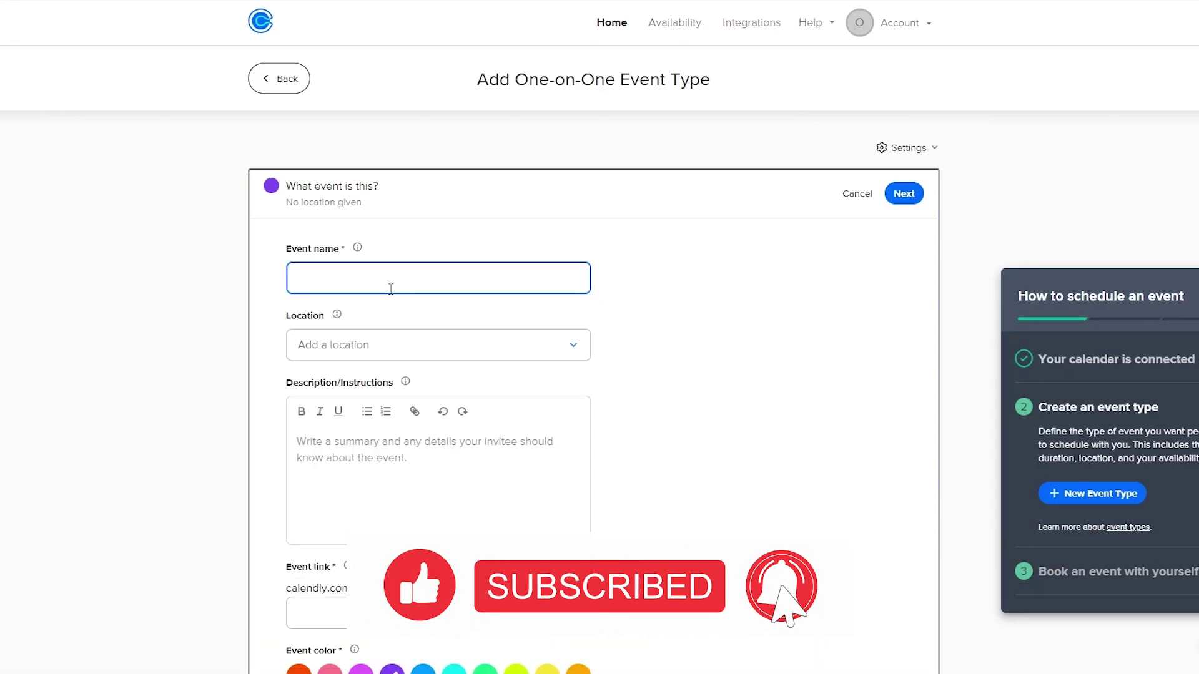
type("Meeting With Alex")
left_click(340, 353)
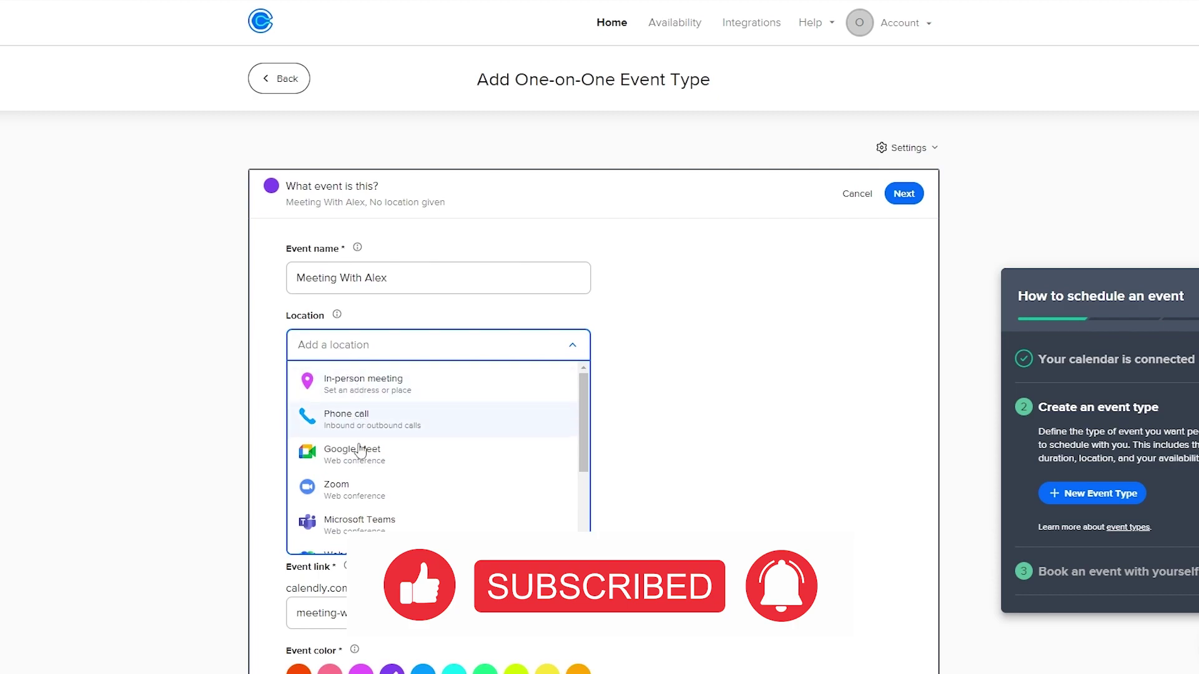
left_click(359, 493)
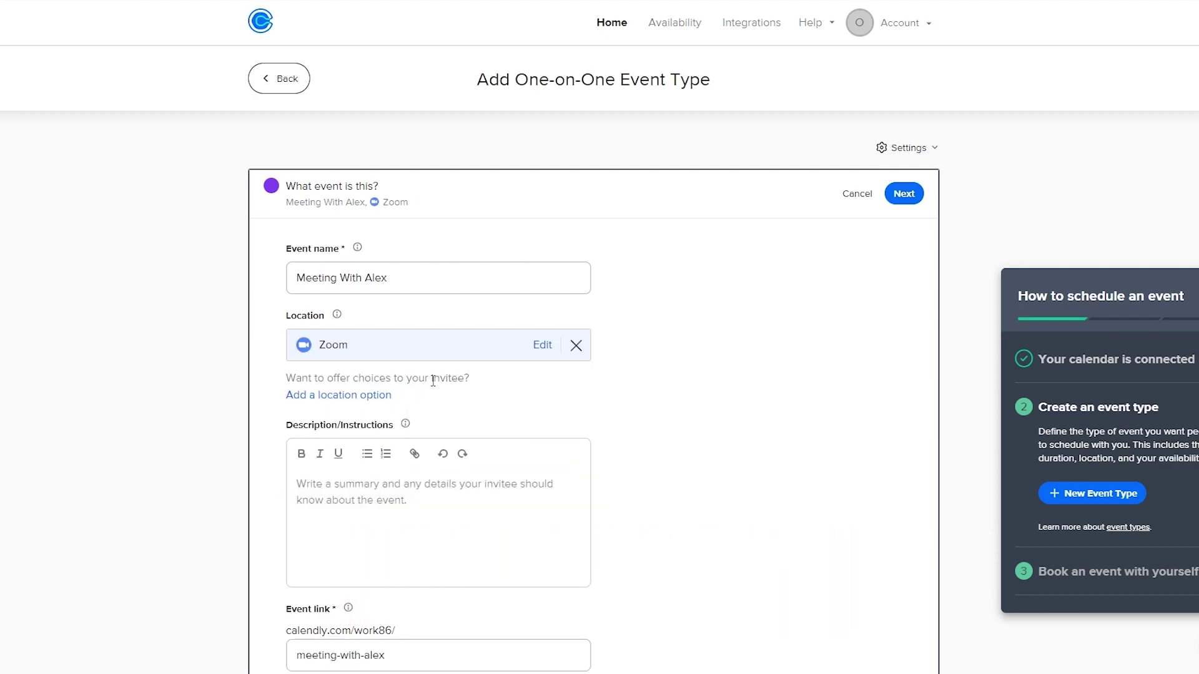
Paste the meeting description about the media team
scroll(743, 396, "down", 3)
left_click(342, 369)
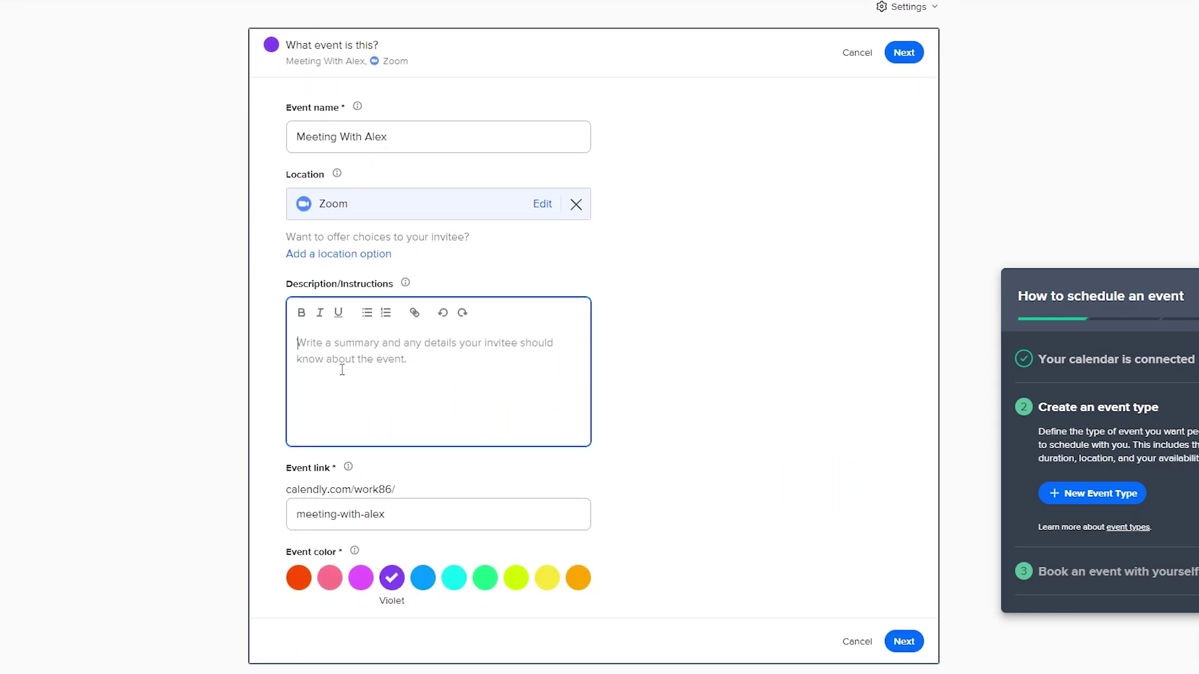
type("Hold a meeting with Alex to discuss the roles of the media team and get started with SMM")
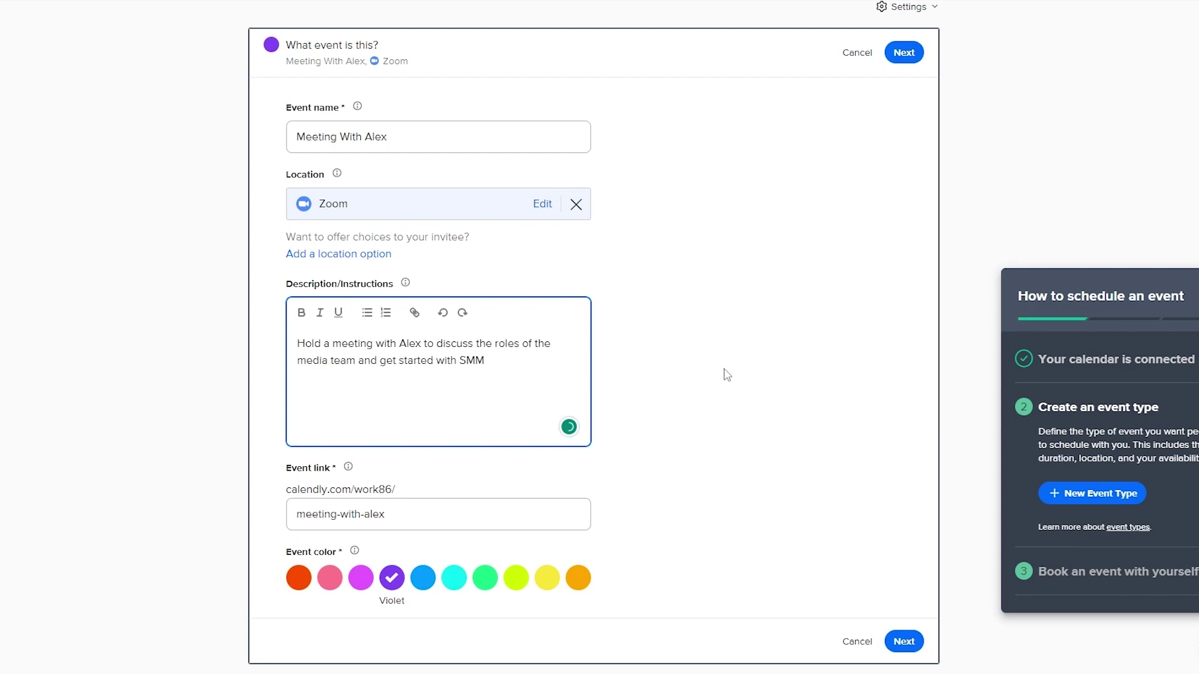
left_click(672, 369)
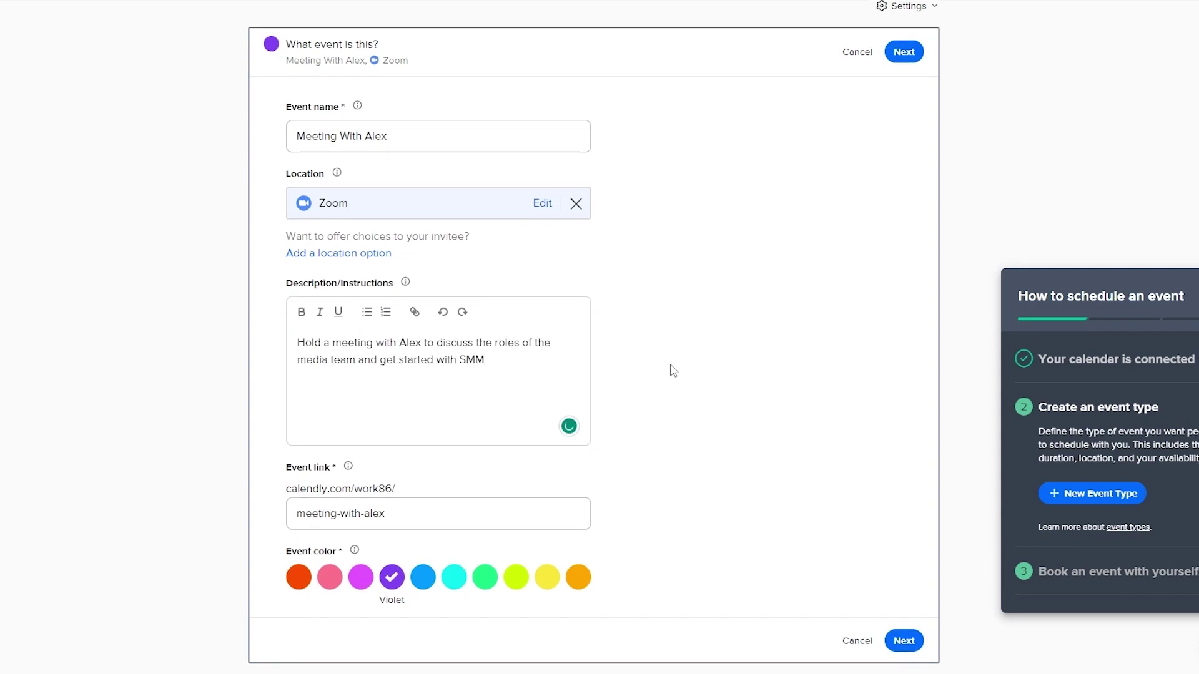
Make the event colour blue and save the event details
scroll(672, 369, "down", 1)
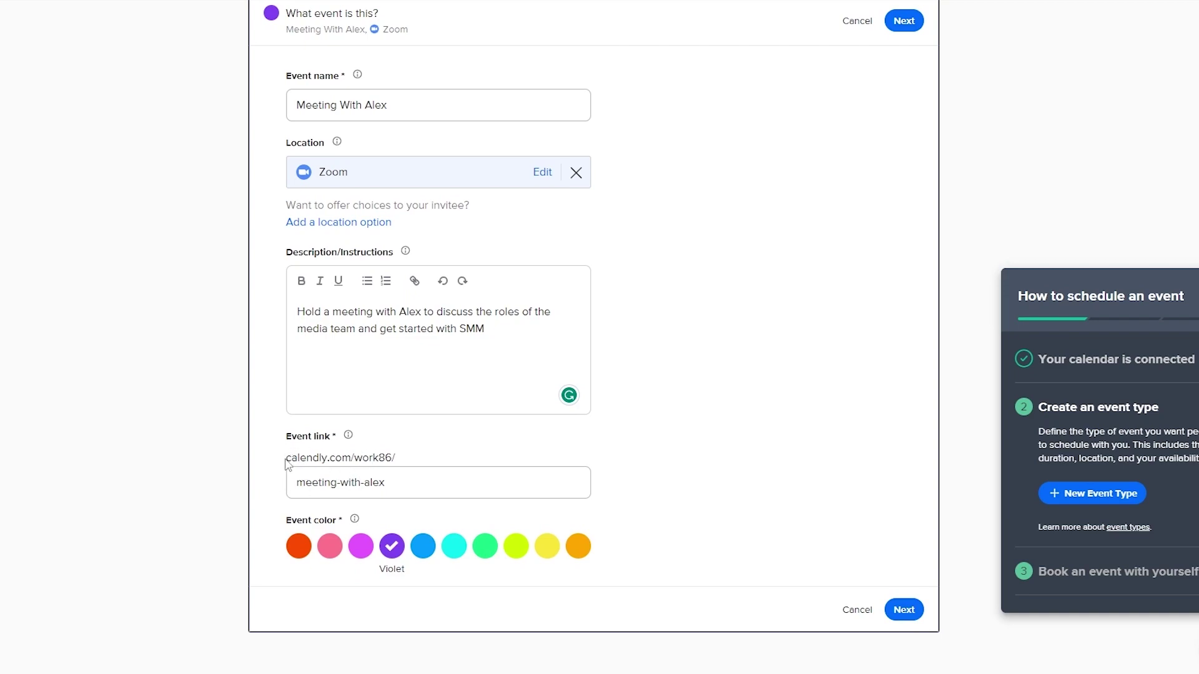
left_click_drag(286, 464, 402, 468)
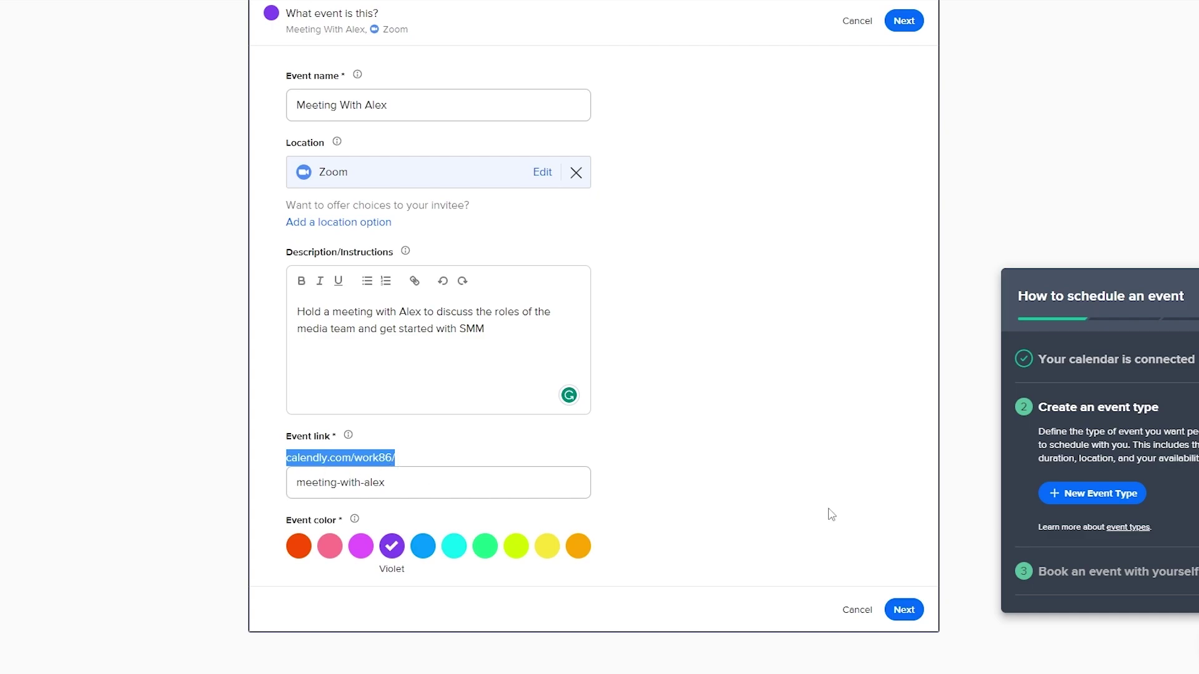
left_click(423, 546)
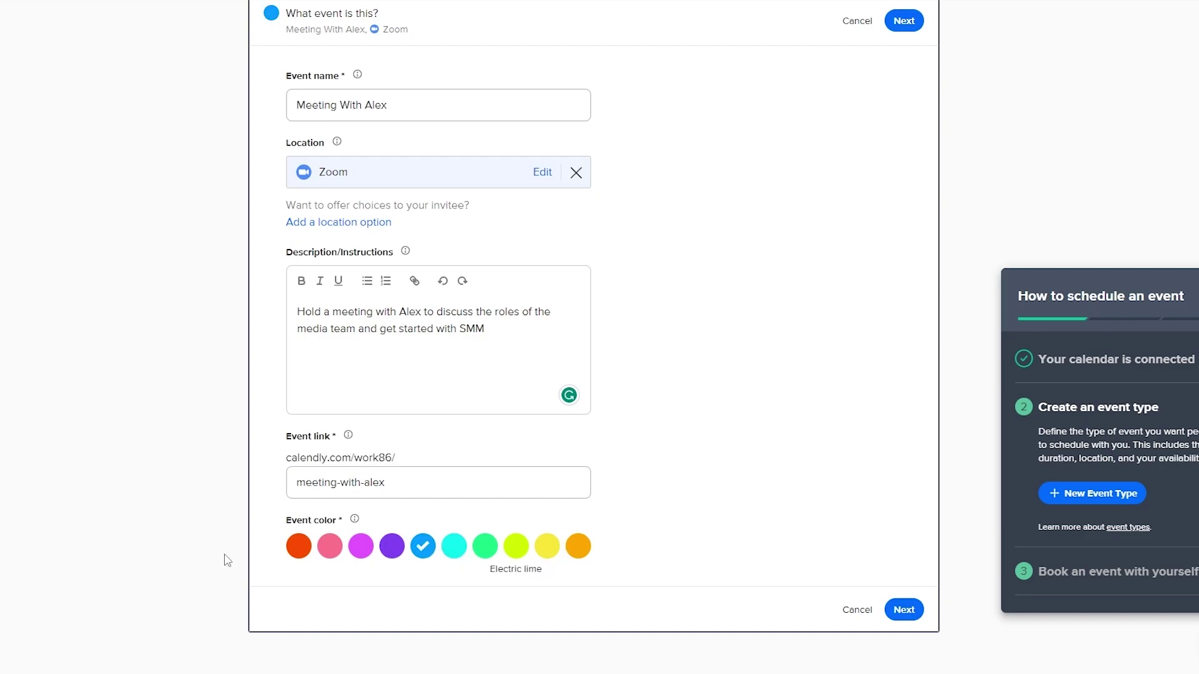
scroll(828, 525, "up", 3)
scroll(828, 525, "down", 3)
left_click(903, 610)
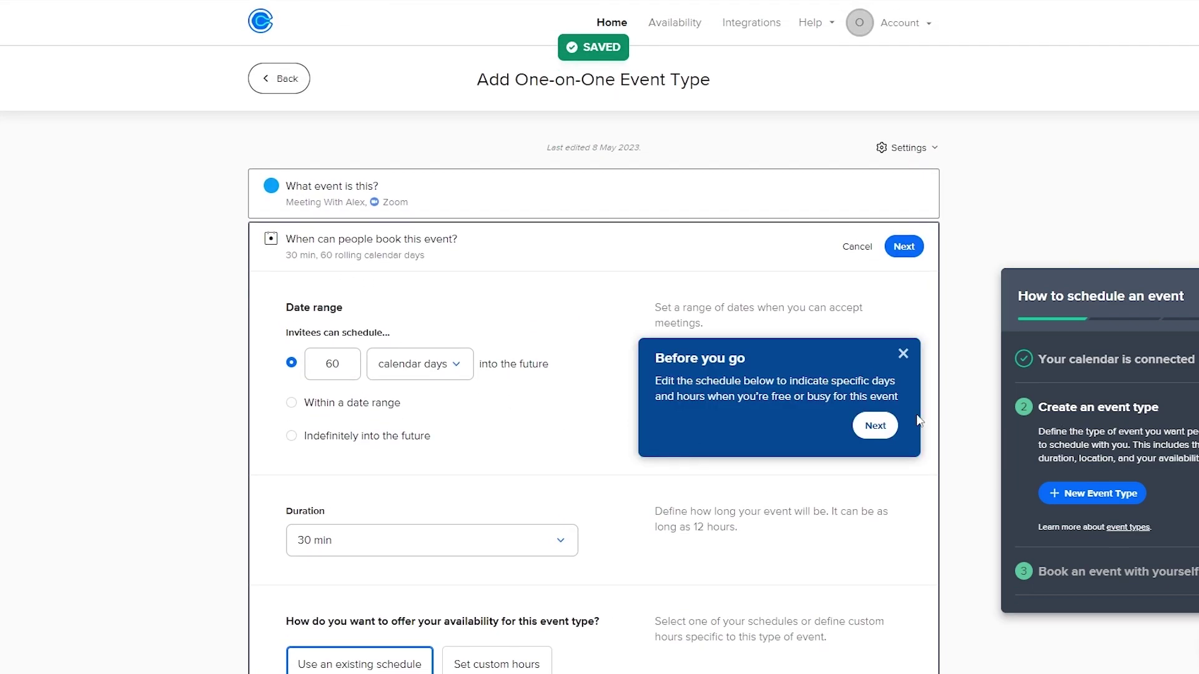
Dismiss the availability tip and review the booking-time options
left_click(909, 360)
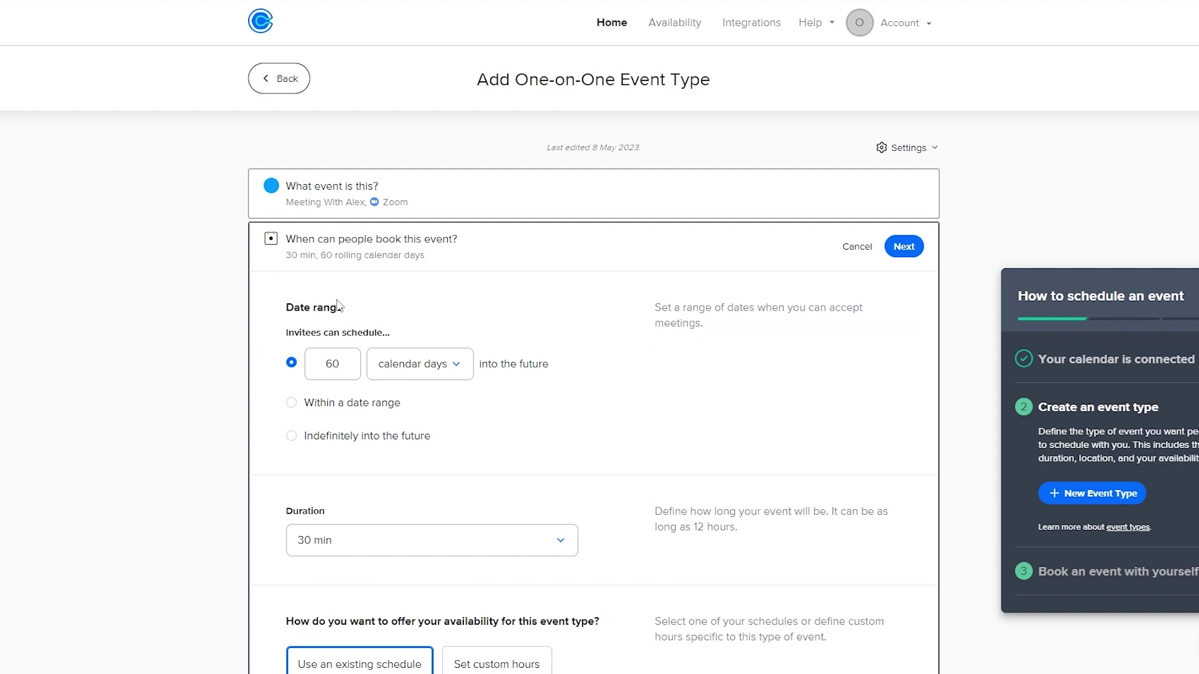
left_click_drag(288, 237, 477, 248)
left_click_drag(285, 256, 533, 265)
left_click(534, 265)
scroll(409, 269, "down", 1)
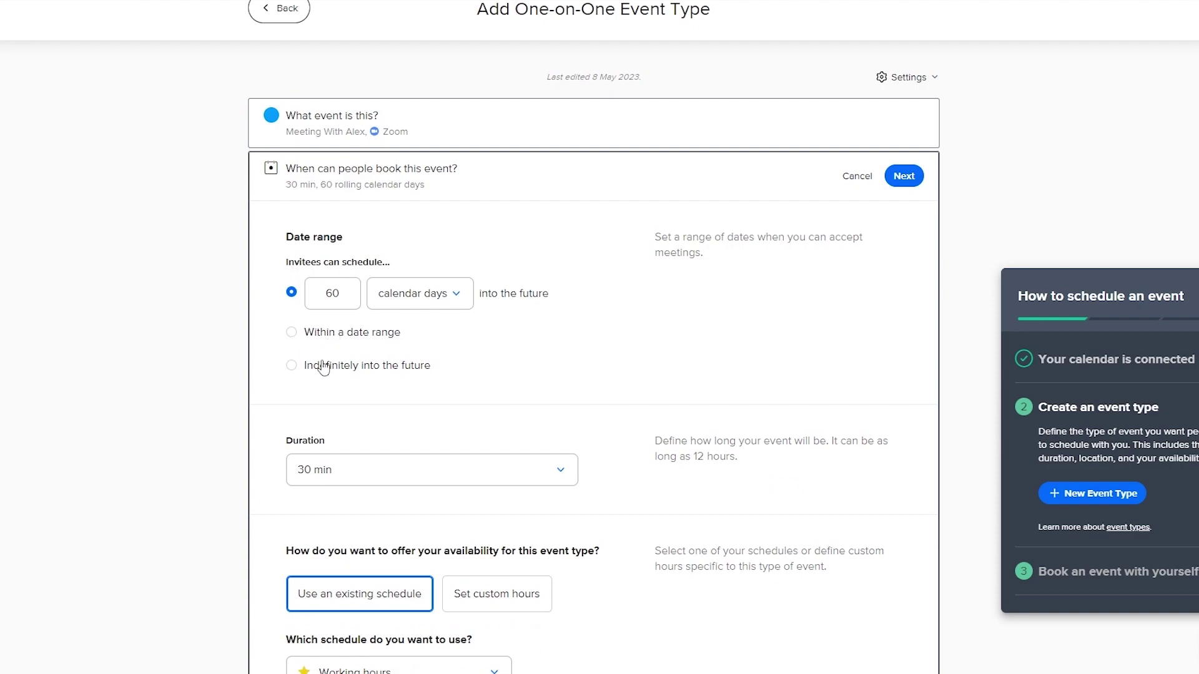
left_click(416, 310)
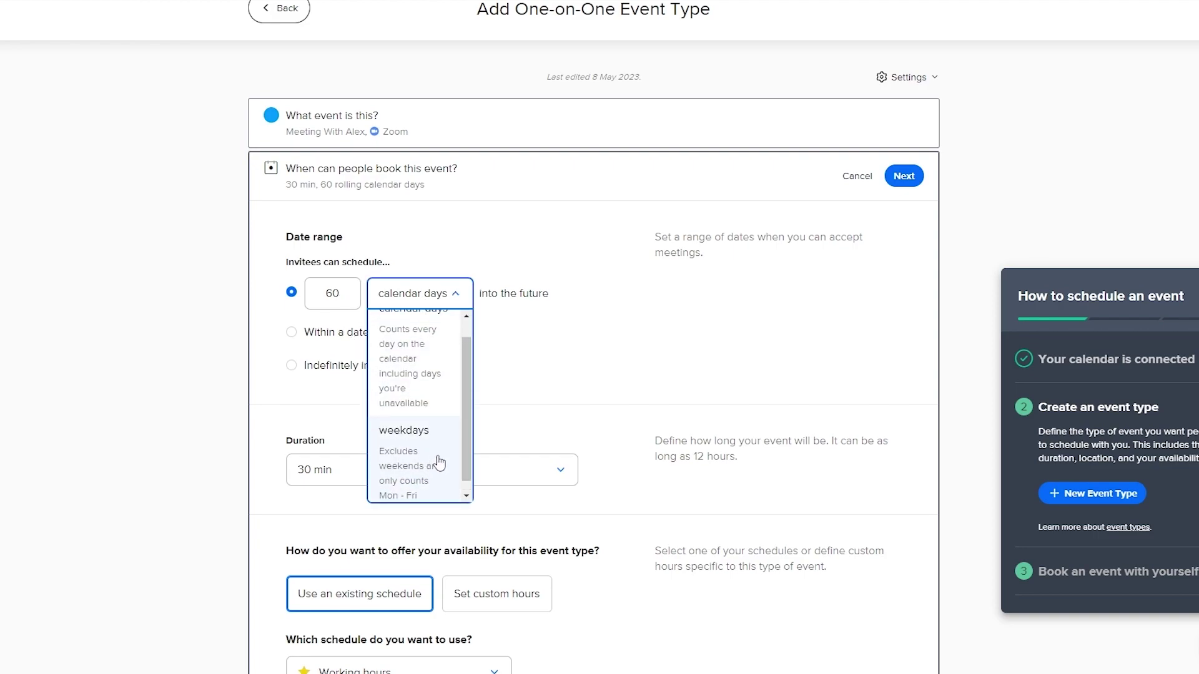
left_click(545, 348)
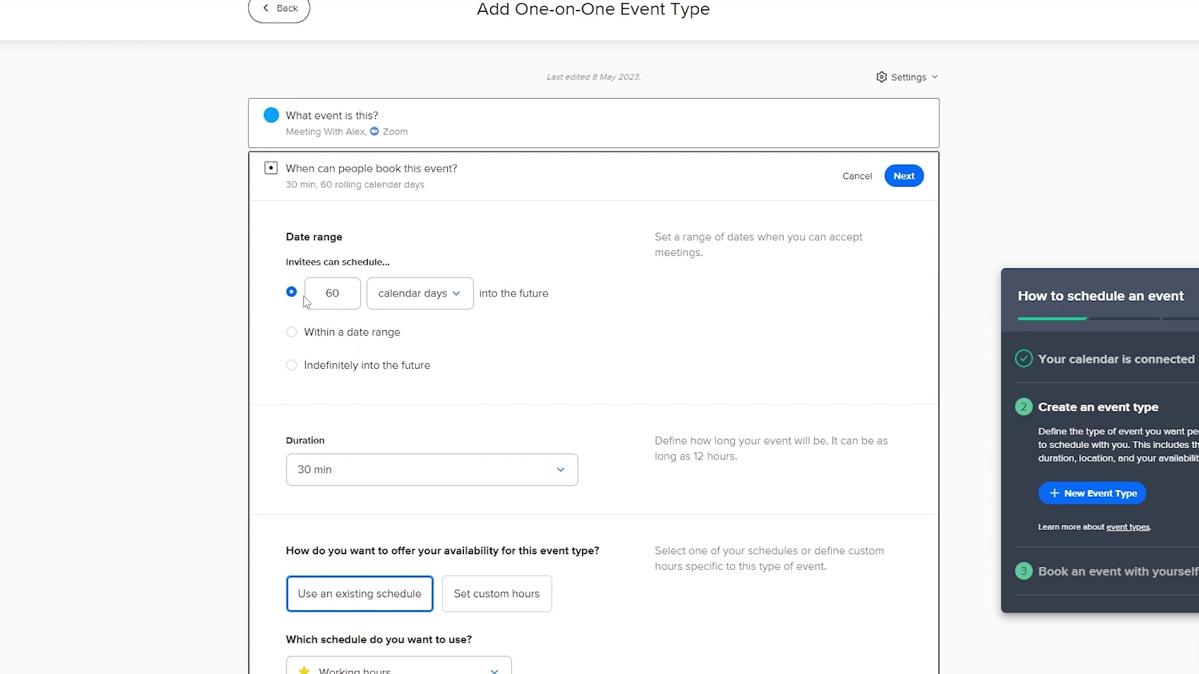
Limit bookings to the date range 9 May – 10 May 2023
left_click(292, 333)
left_click(484, 339)
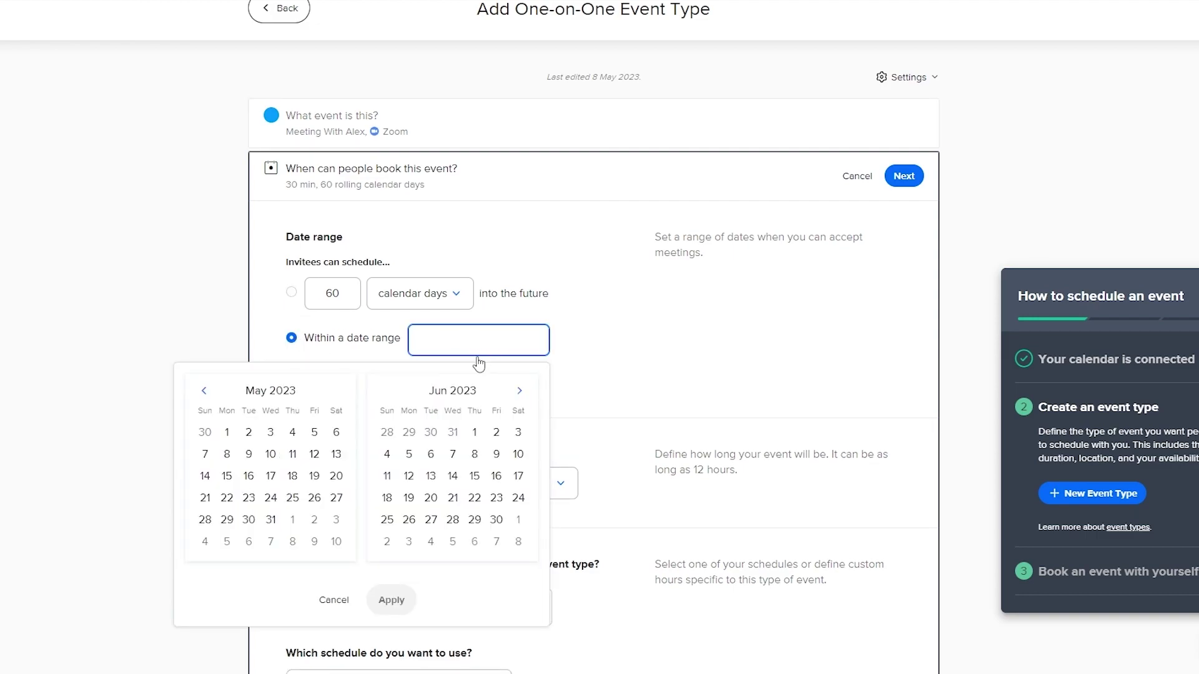
left_click(249, 456)
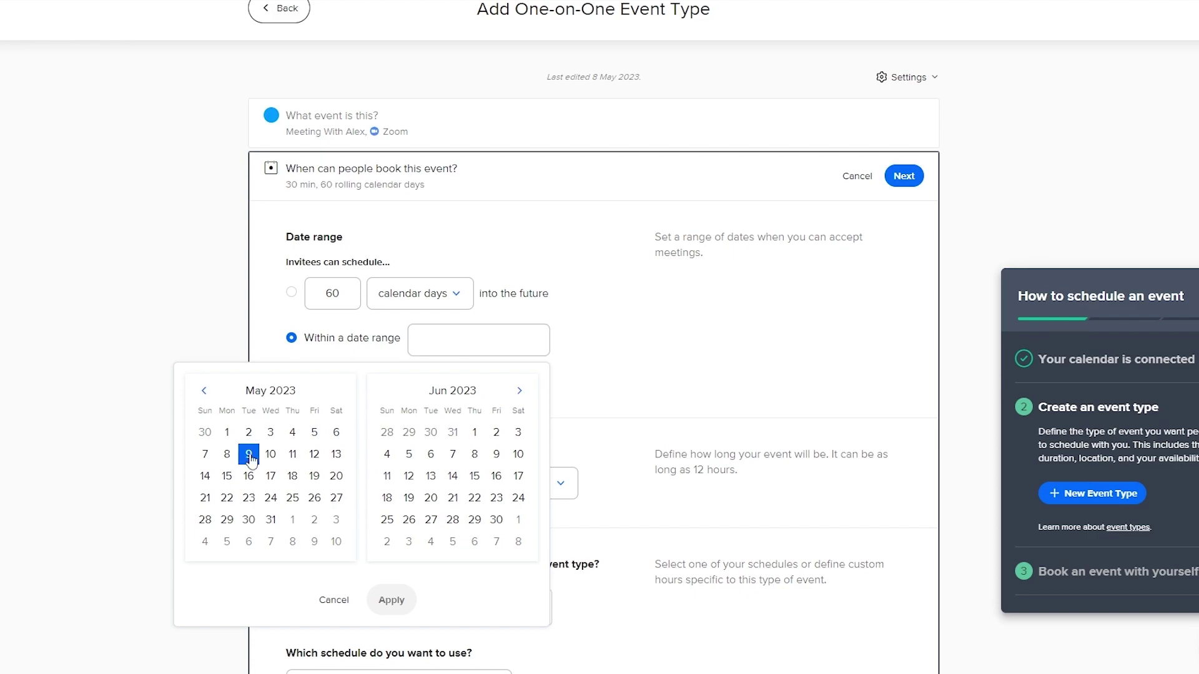
left_click(269, 454)
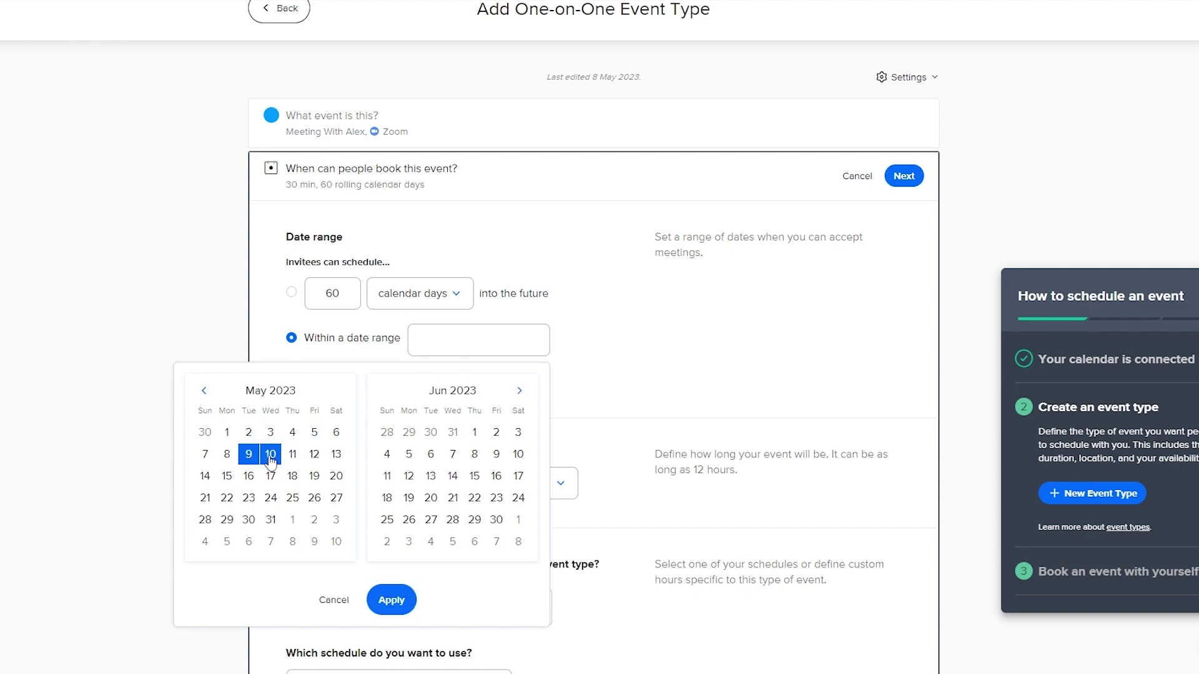
left_click(402, 600)
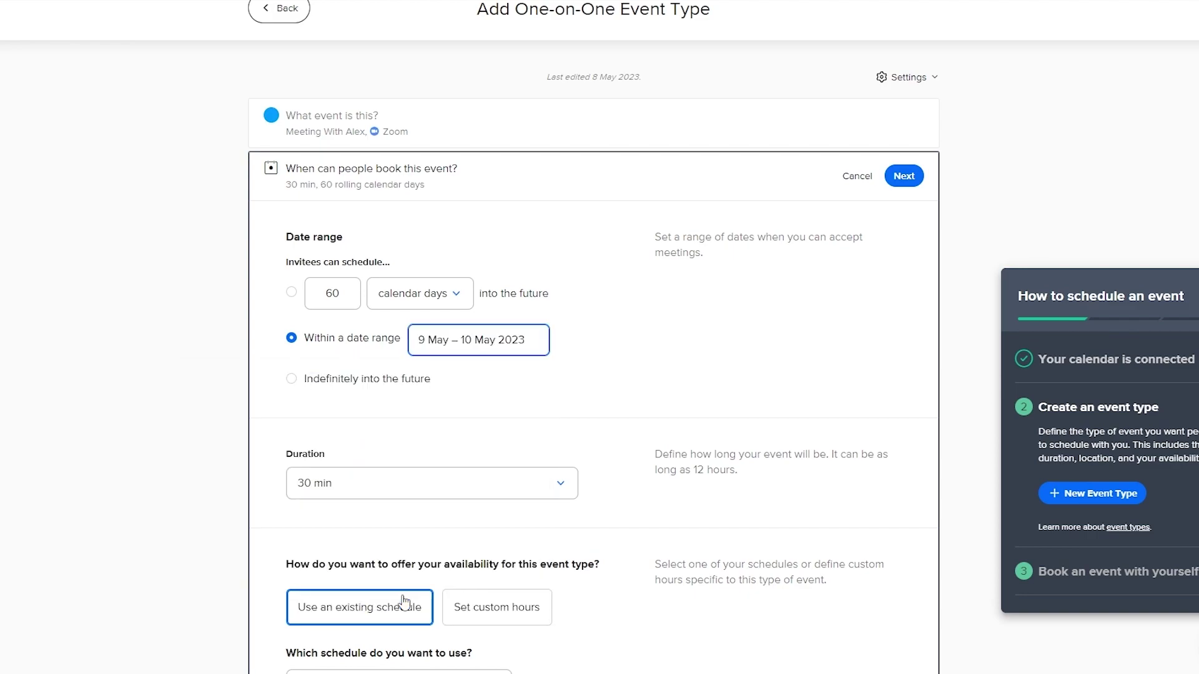
scroll(630, 452, "down", 1)
scroll(628, 451, "down", 1)
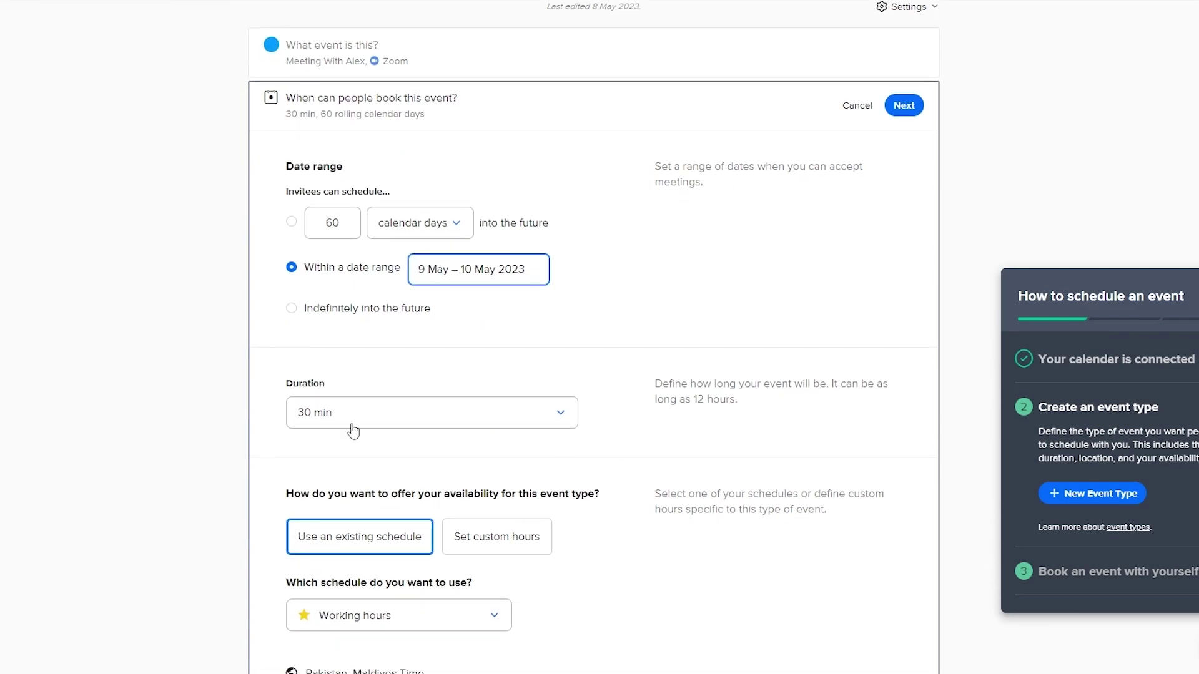
Give Meeting With Alex a custom 80 min duration, keeping the Working hours schedule
left_click(350, 430)
scroll(351, 462, "down", 2)
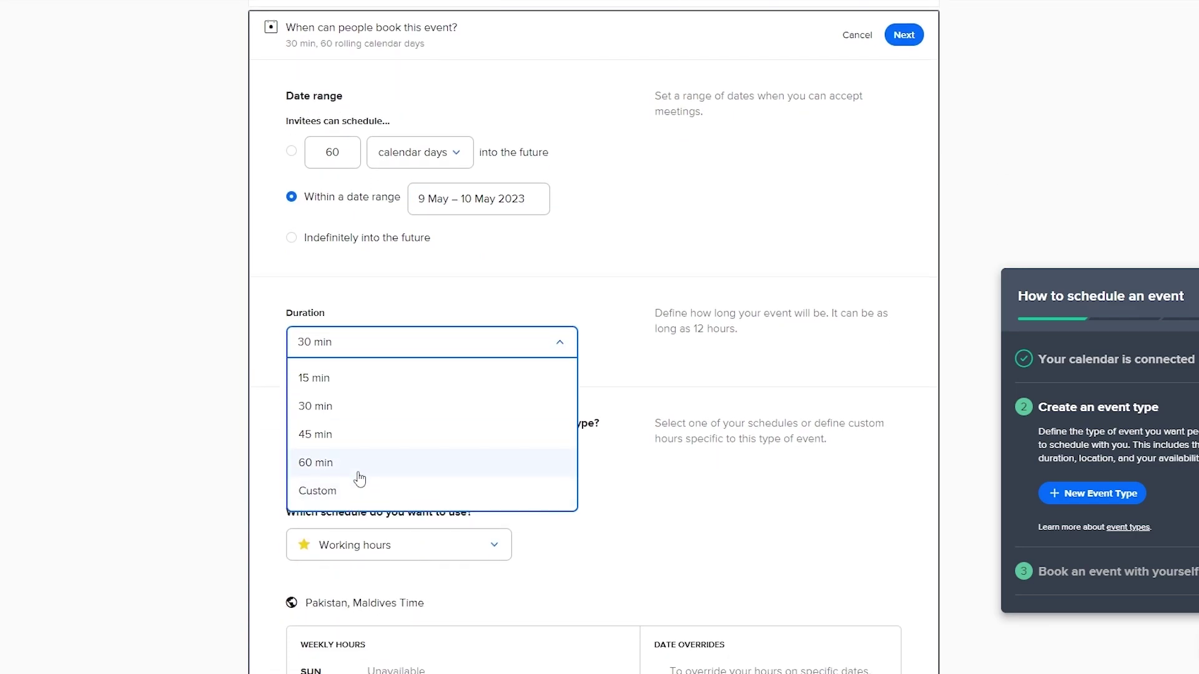
left_click(356, 469)
left_click(341, 344)
left_click(329, 503)
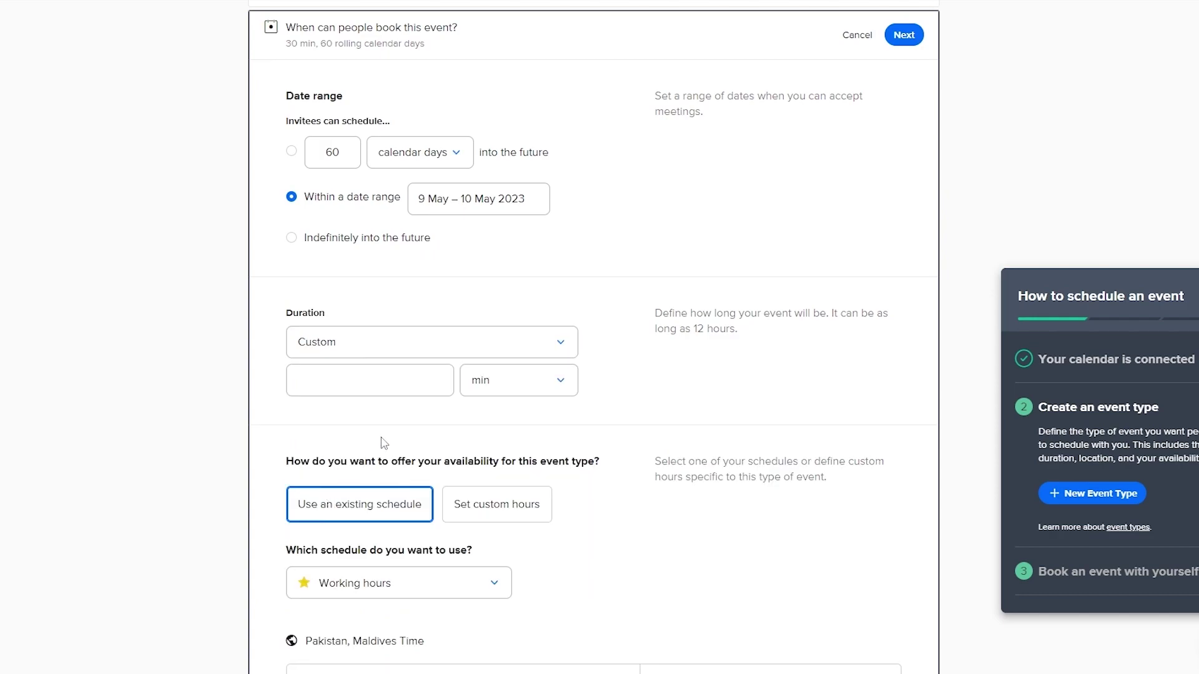
left_click(368, 376)
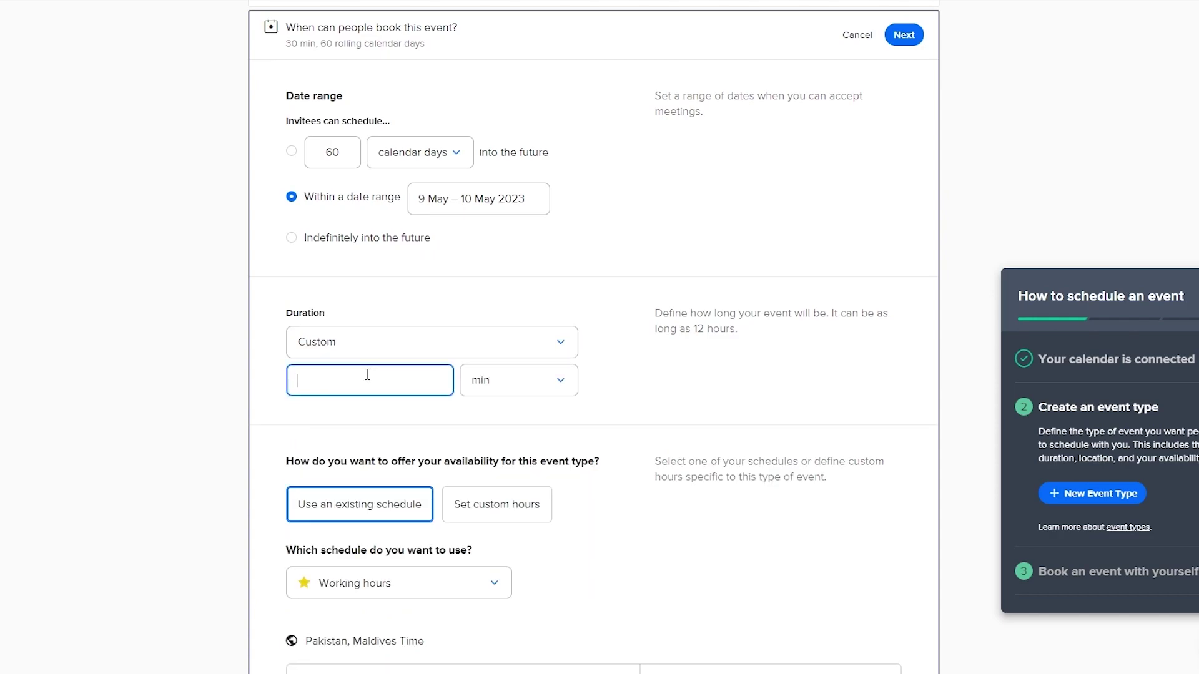
scroll(359, 350, "down", 3)
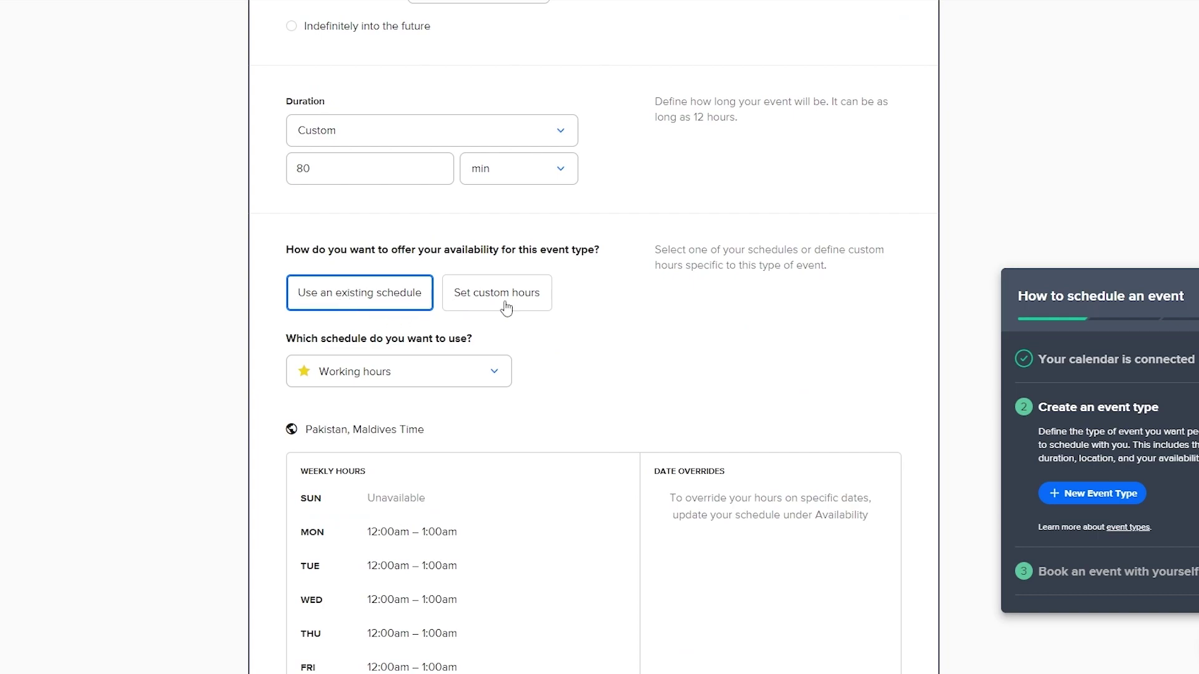
scroll(318, 415, "down", 1)
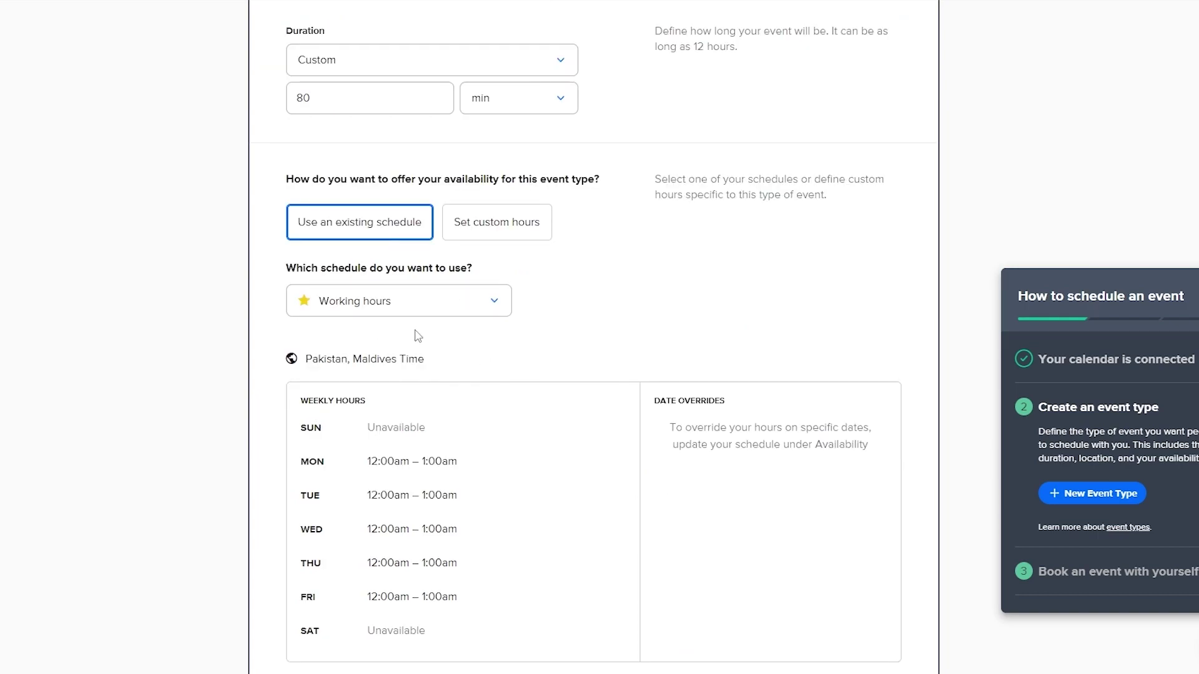
left_click(493, 301)
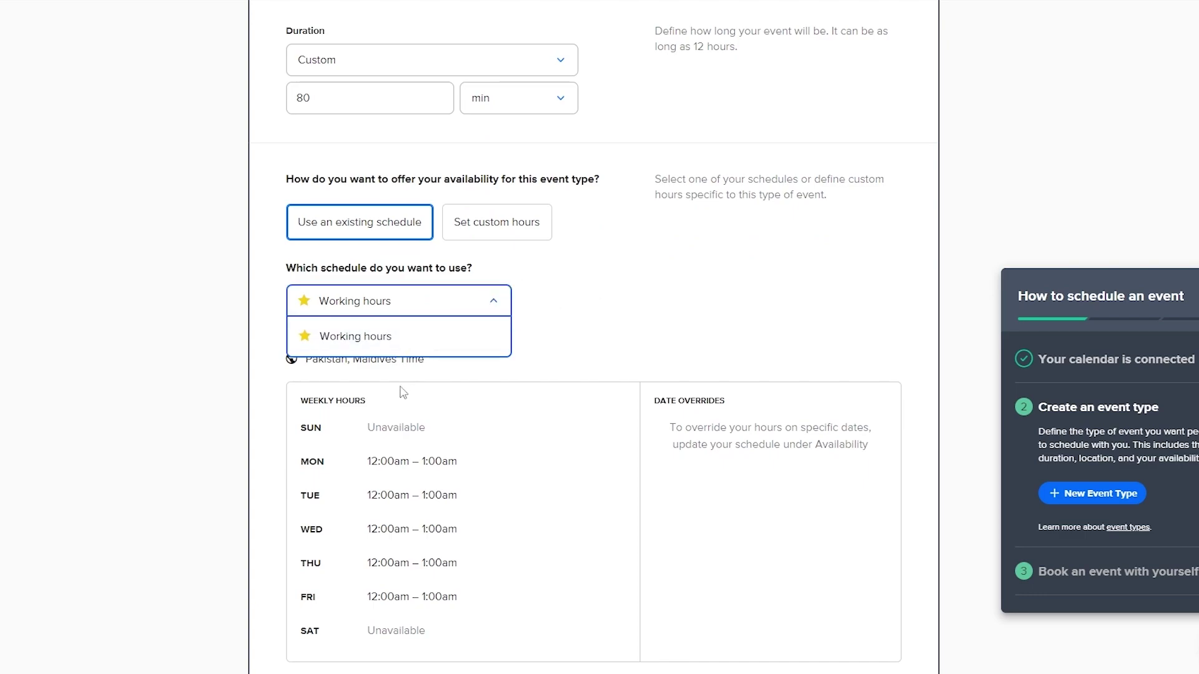
left_click(684, 285)
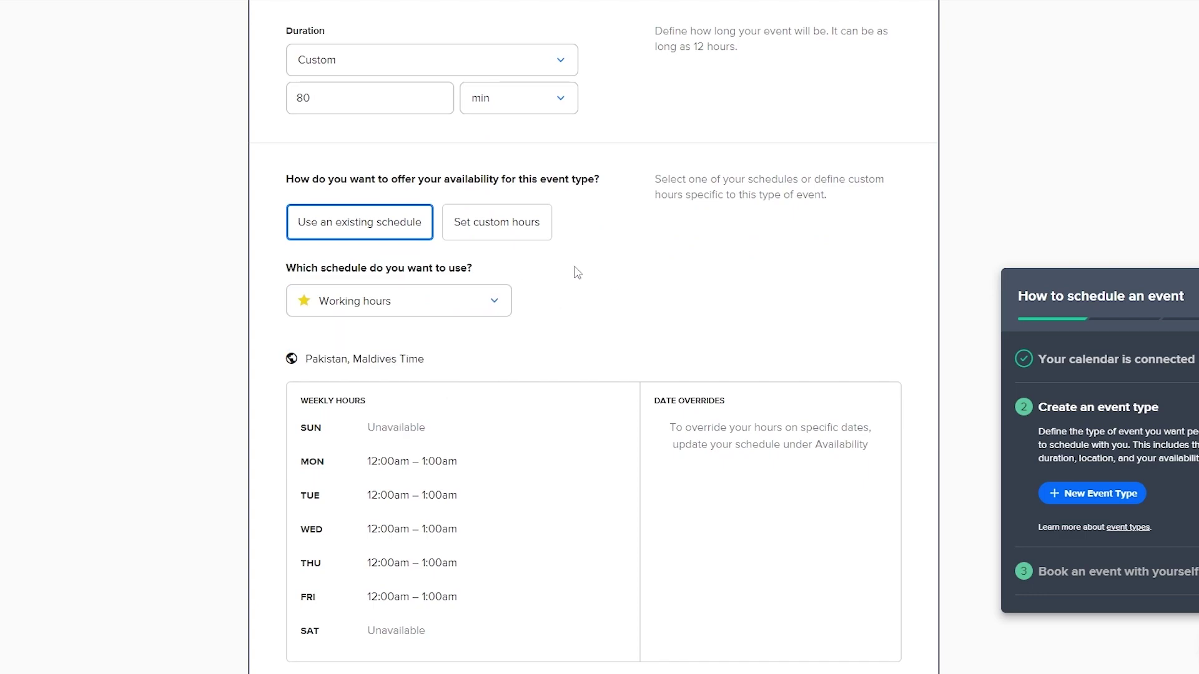
Switch to custom hours and remove Monday, Wednesday, Thursday and Friday availability
left_click(517, 235)
scroll(419, 360, "down", 3)
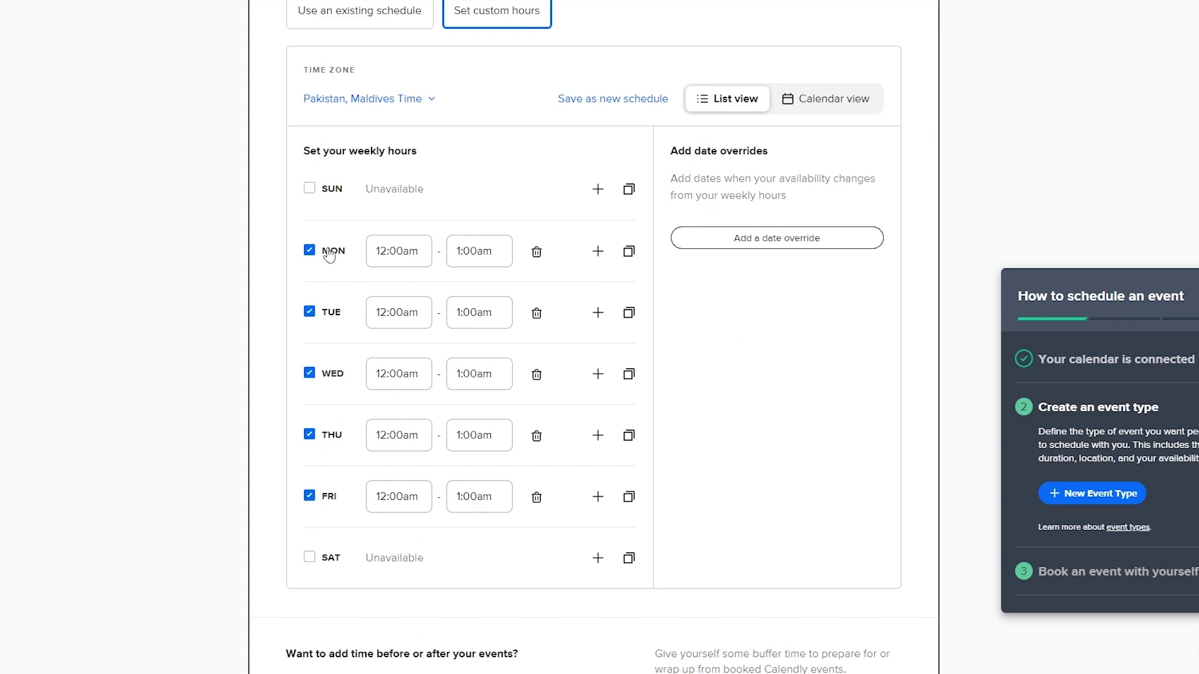
scroll(402, 562, "up", 1)
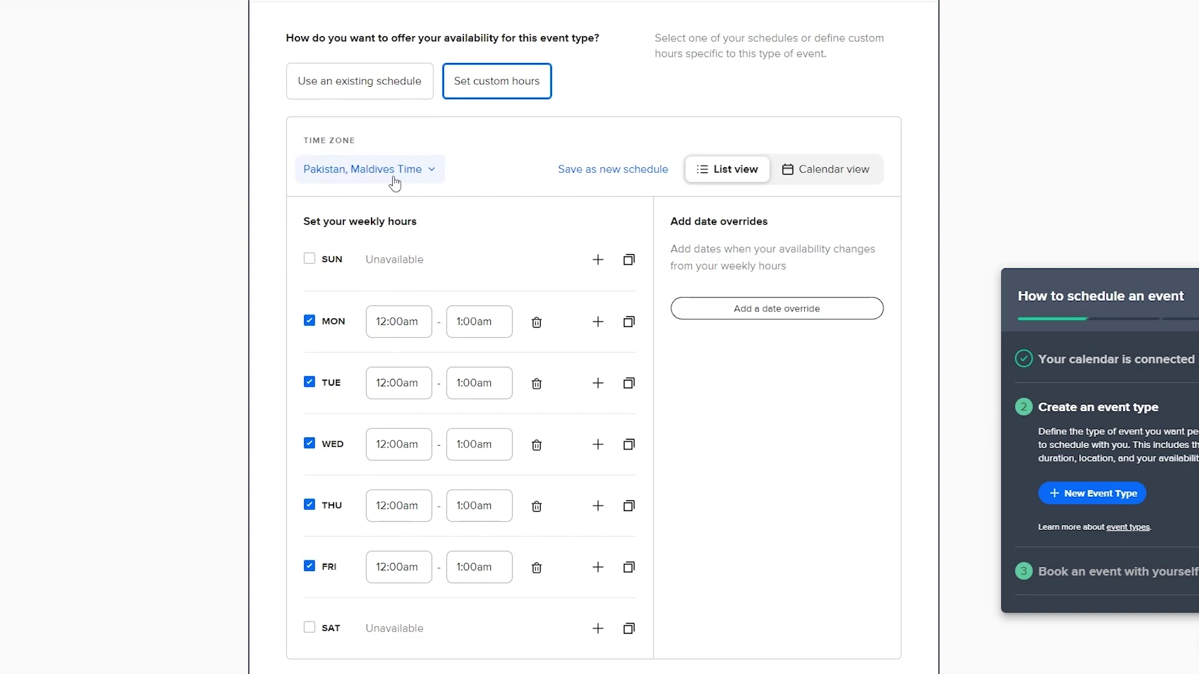
left_click(398, 321)
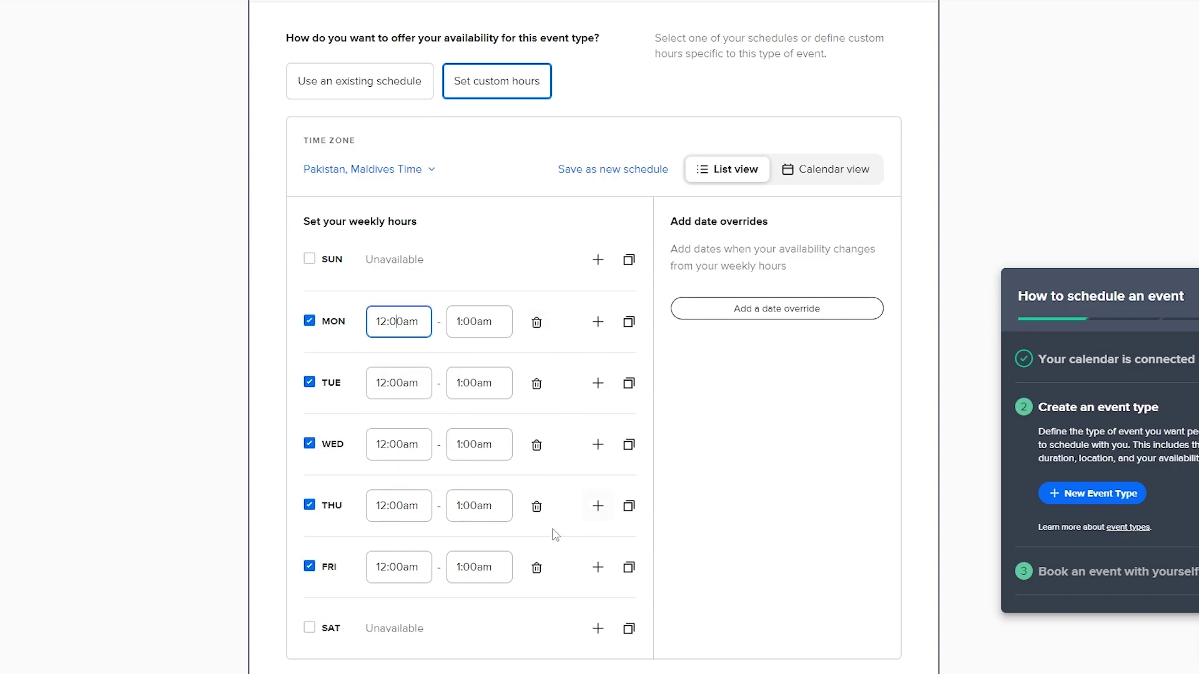
left_click(1118, 671)
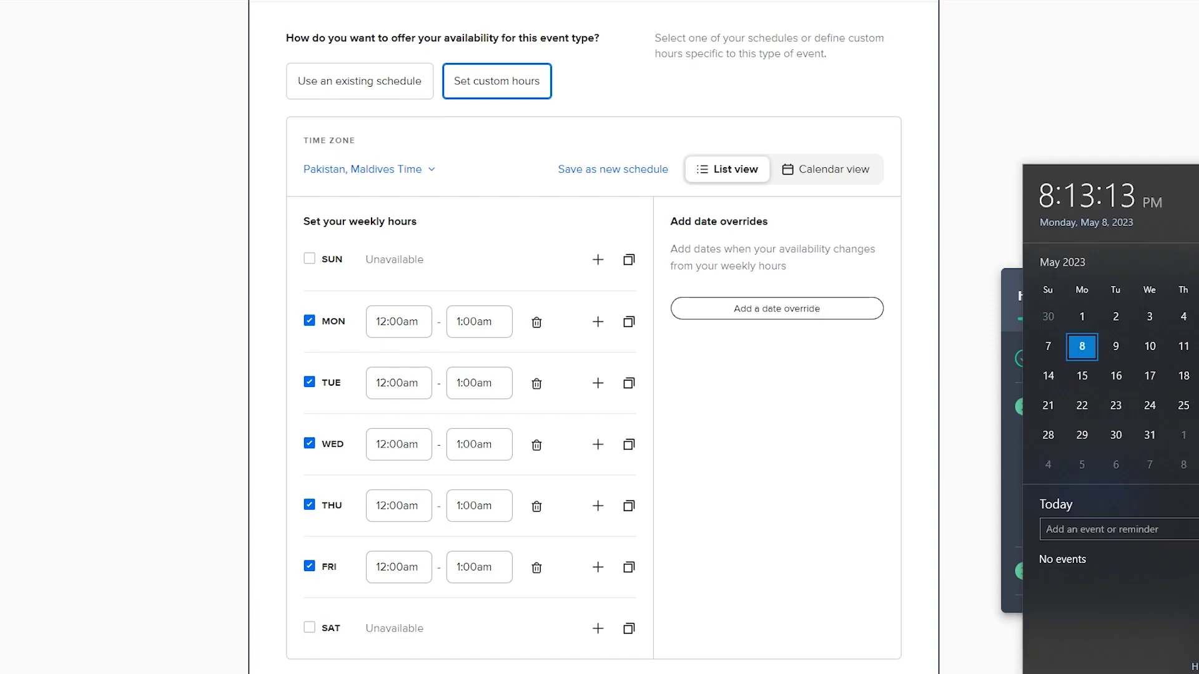
left_click(980, 241)
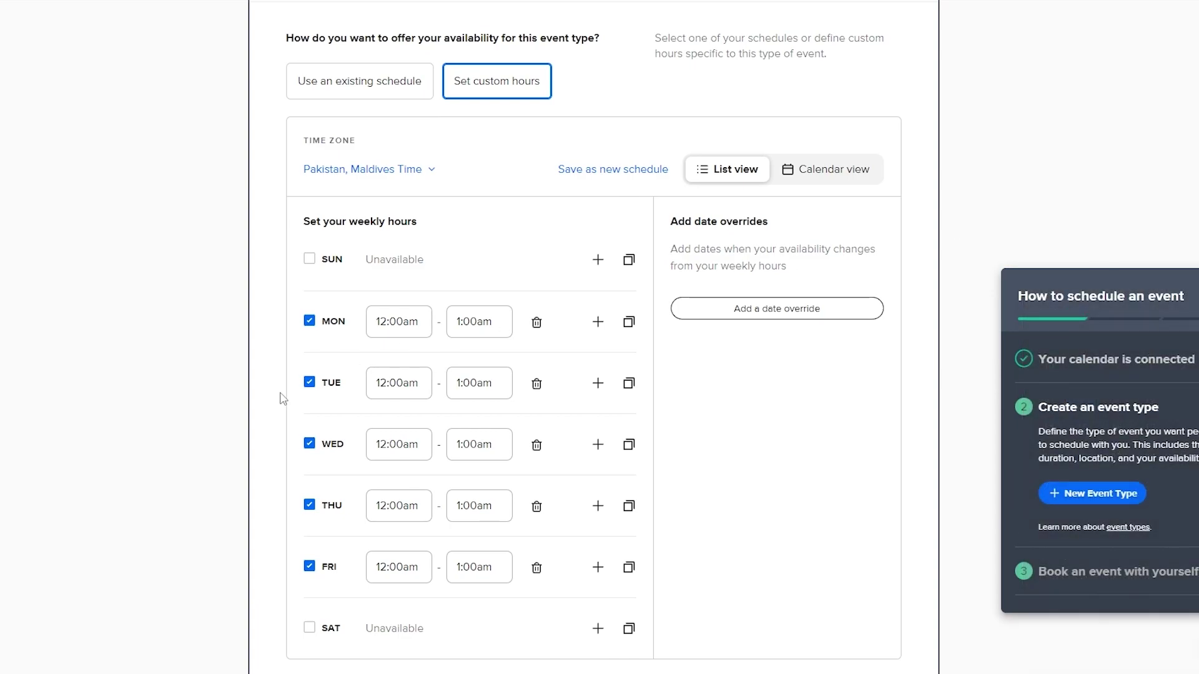
left_click(542, 336)
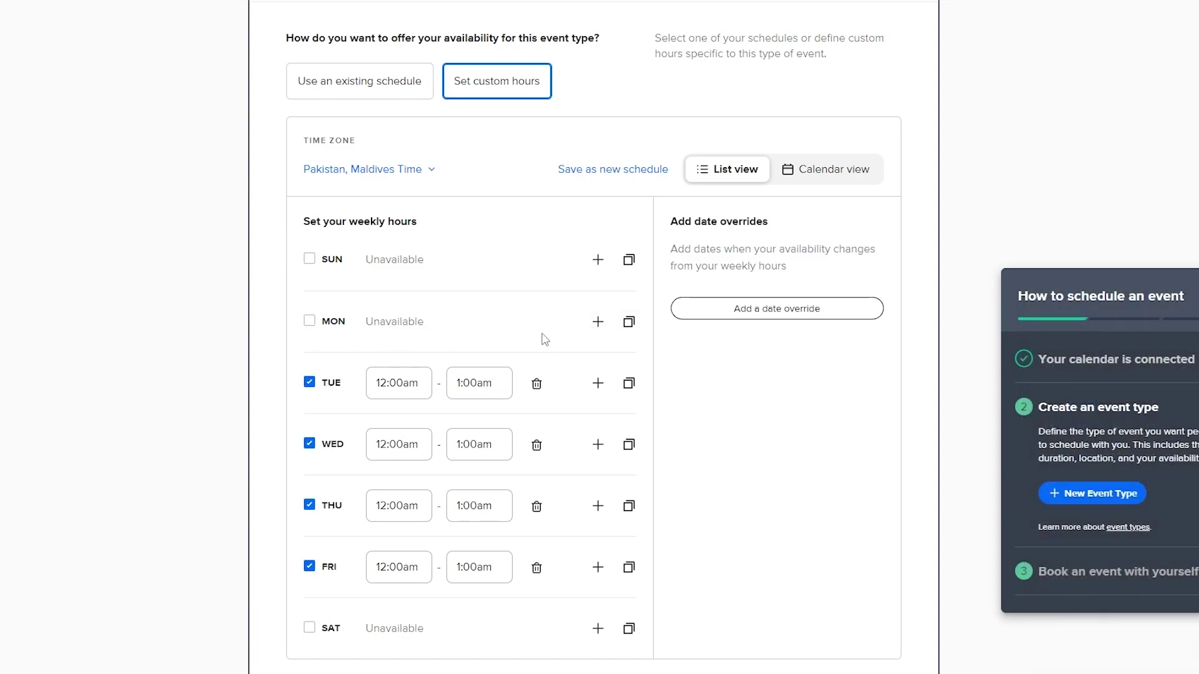
left_click(536, 458)
left_click(536, 506)
left_click(536, 567)
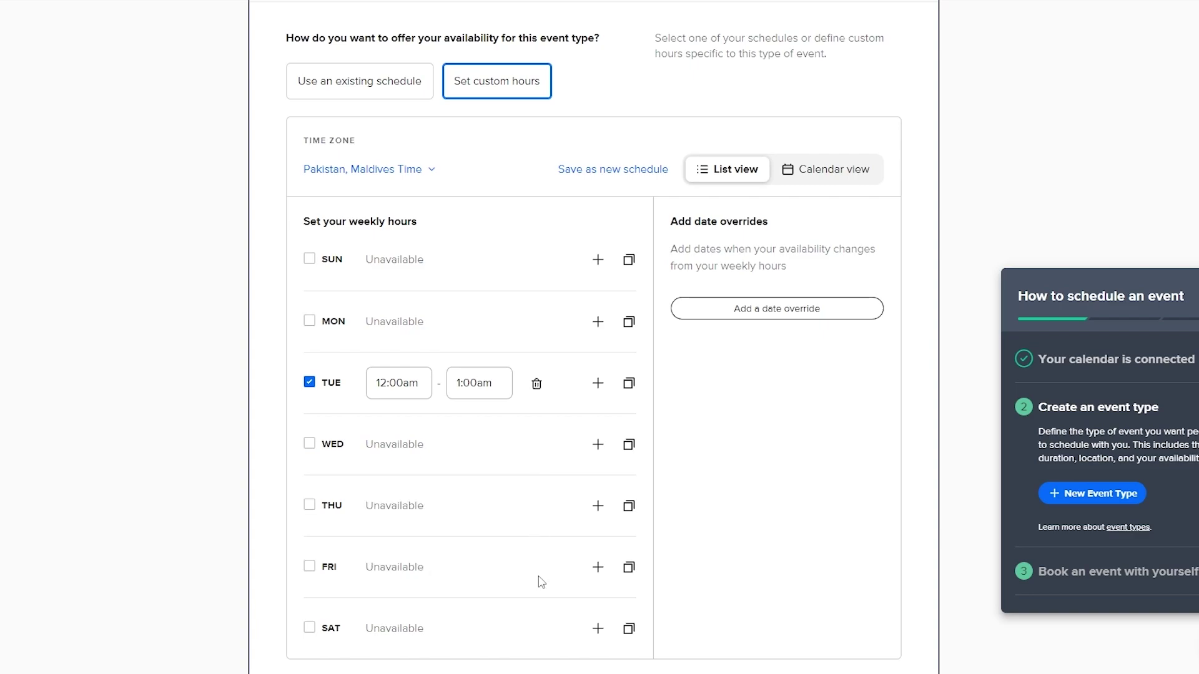
Set Tuesday's hours to 10:00pm–12:00am
left_click(400, 384)
scroll(409, 502, "down", 2)
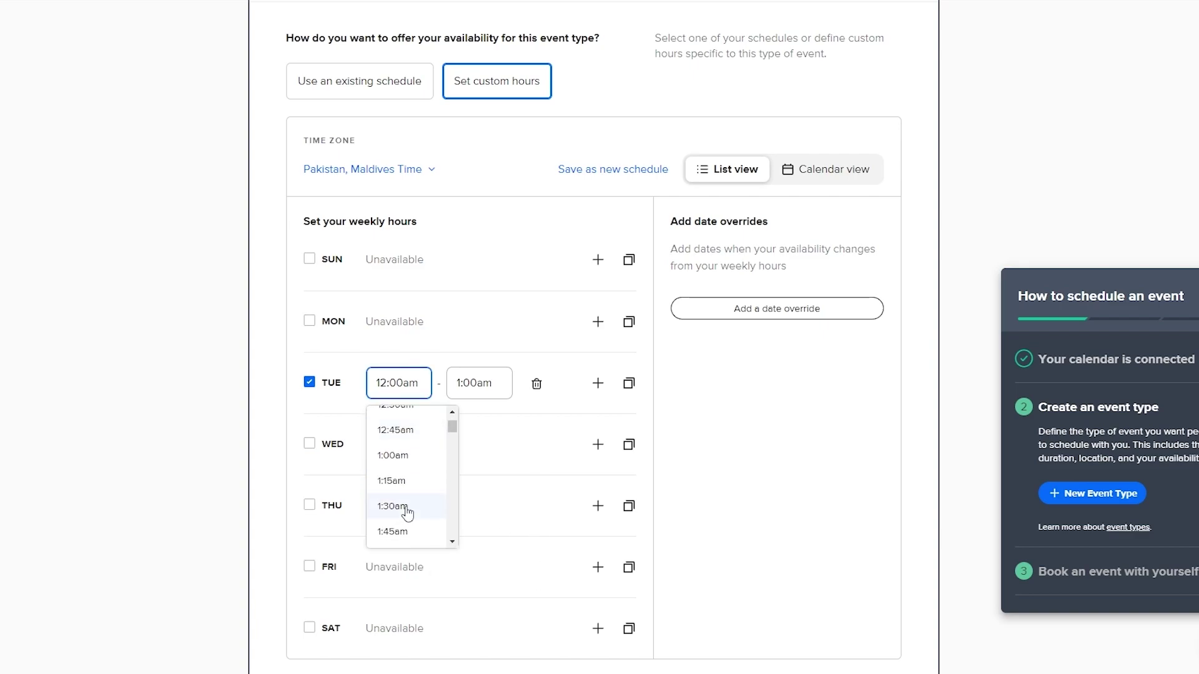
scroll(419, 495, "up", 2)
scroll(420, 497, "down", 20)
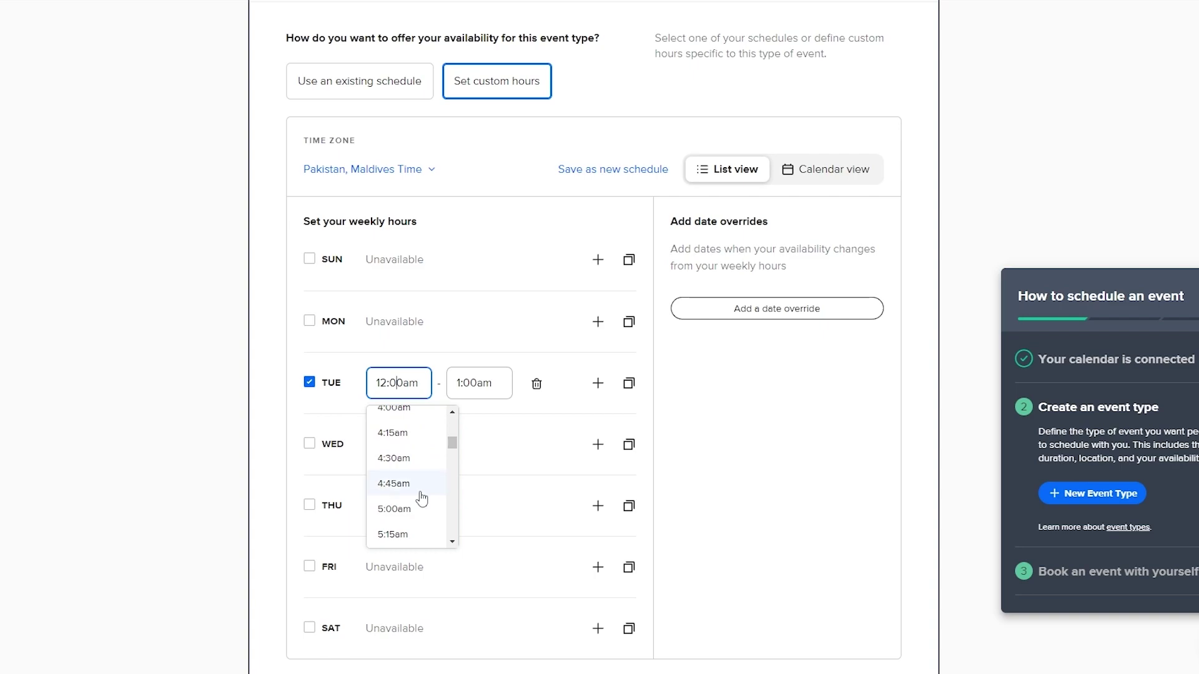
scroll(421, 497, "down", 11)
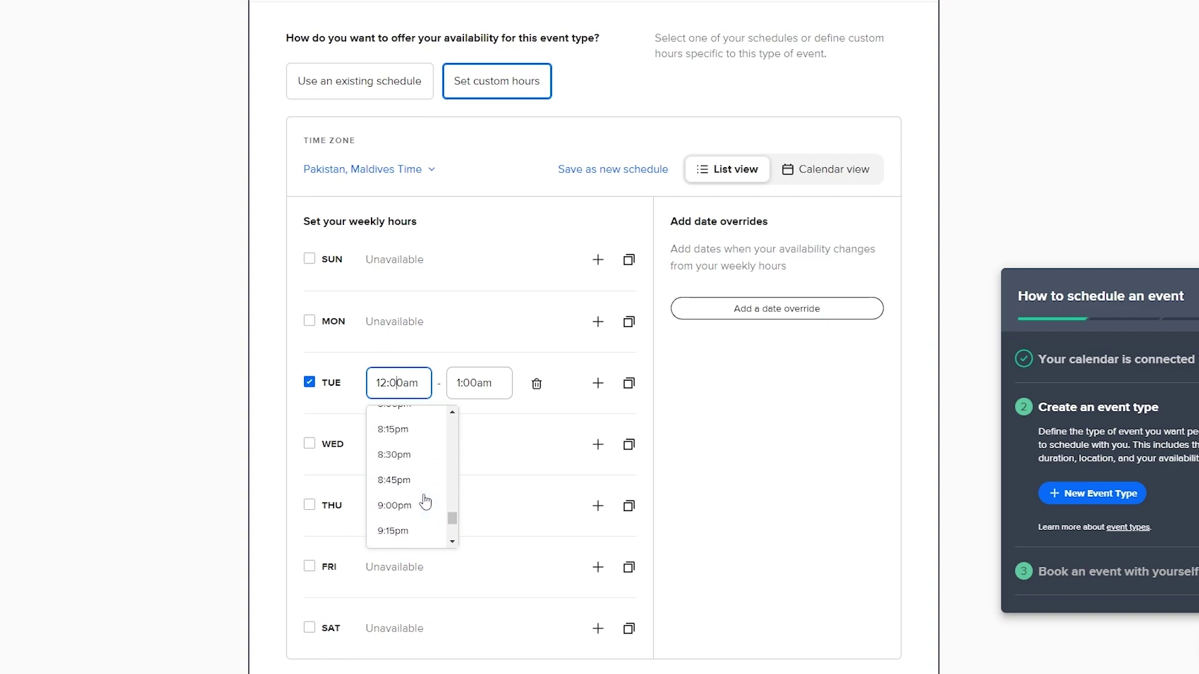
left_click(415, 477)
left_click(470, 384)
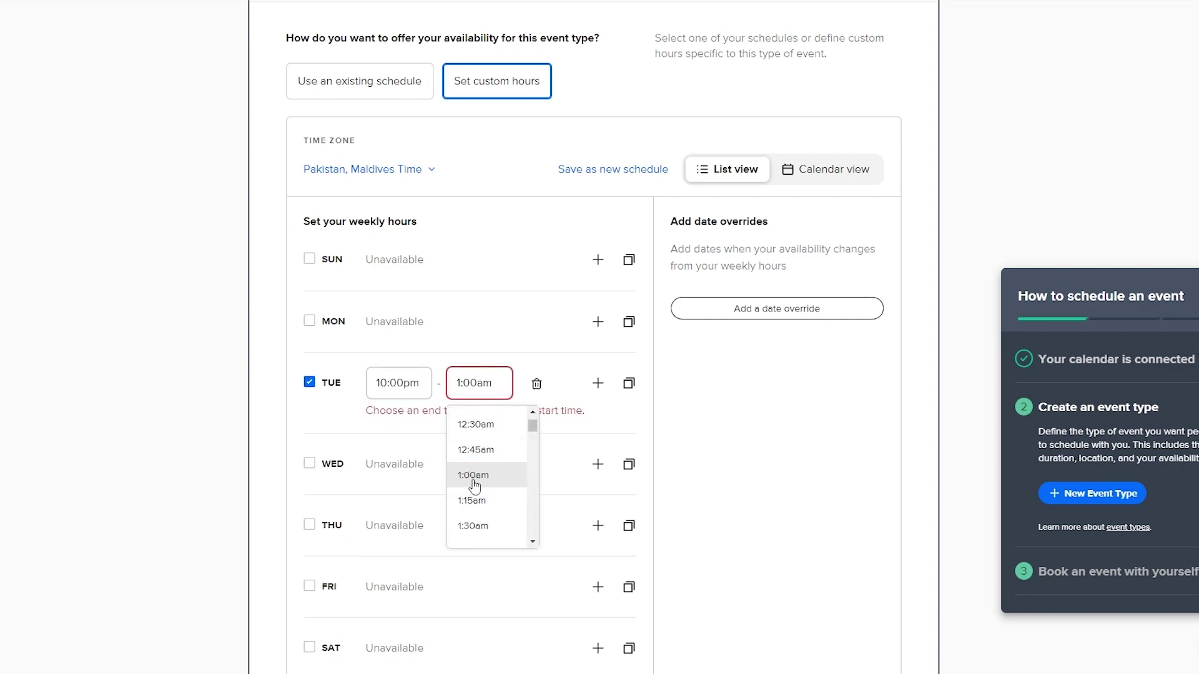
scroll(475, 493, "up", 5)
scroll(482, 517, "down", 5)
left_click(482, 524)
left_click(508, 562)
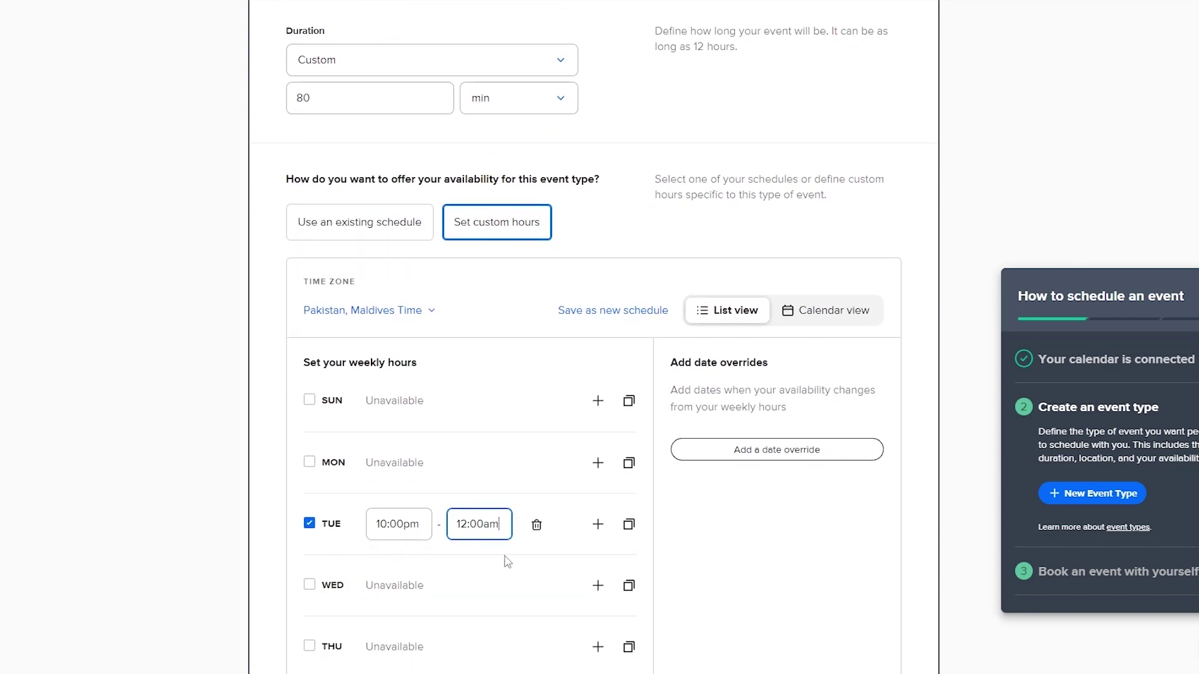
left_click(193, 504)
scroll(193, 503, "down", 4)
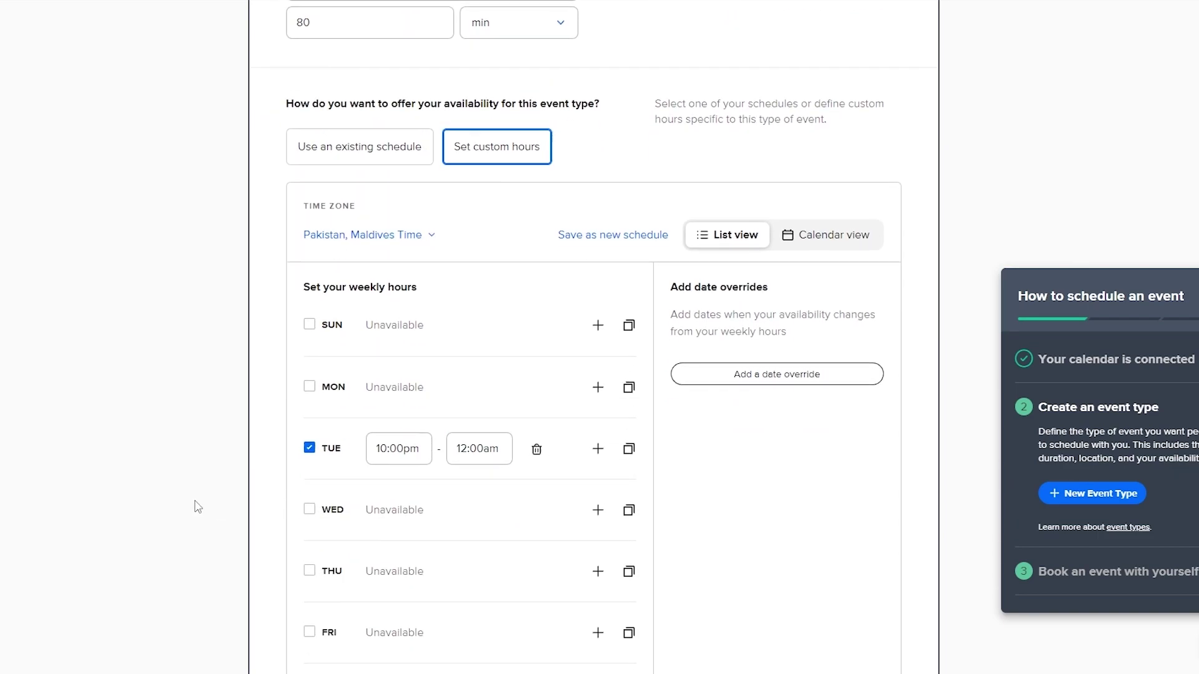
Leave the before- and after-event buffers off and save the 80-minute event type
scroll(603, 527, "down", 5)
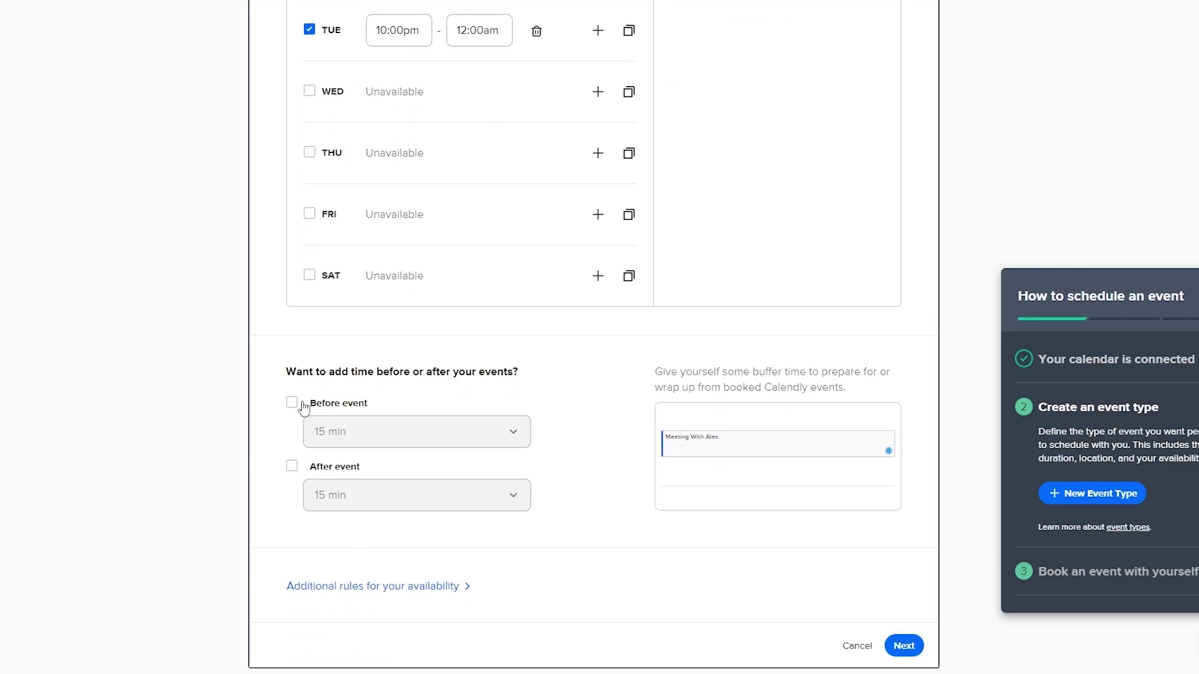
left_click_drag(287, 373, 518, 386)
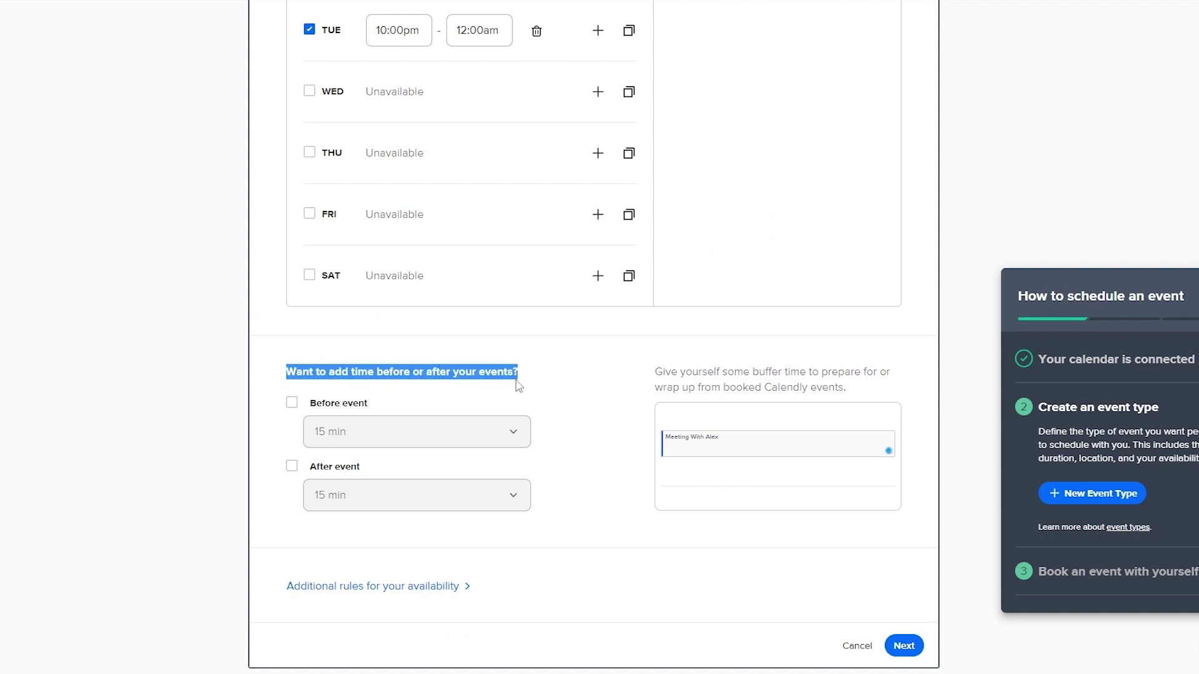
left_click(293, 405)
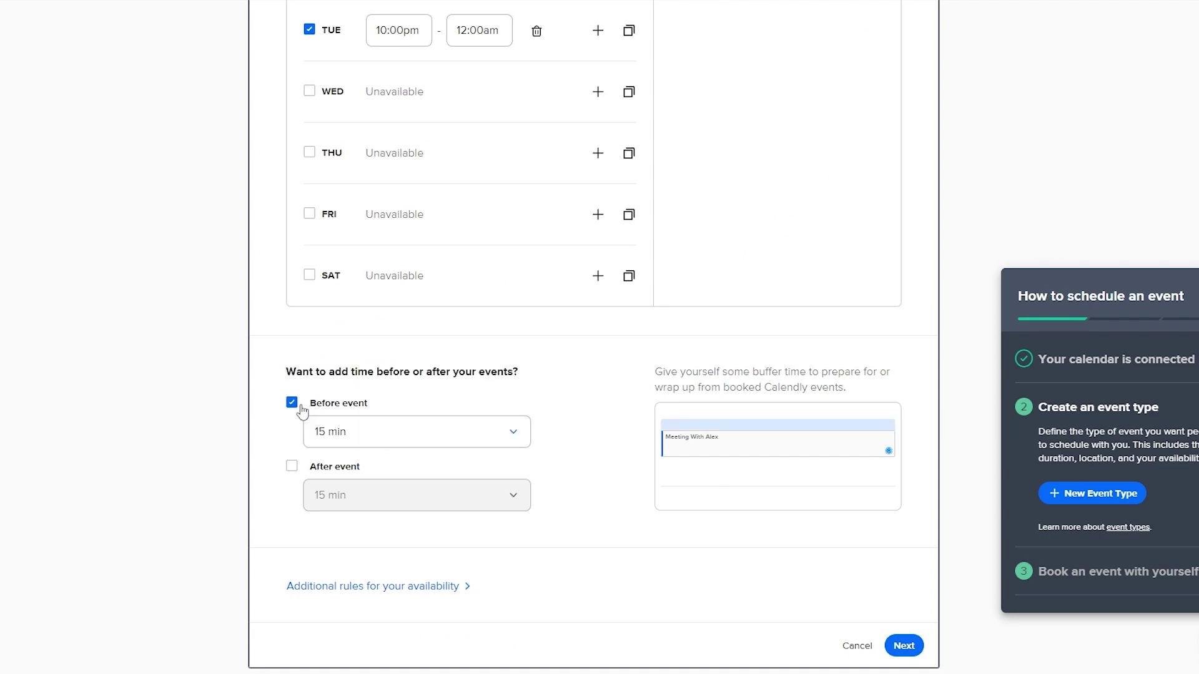
left_click(293, 404)
left_click(293, 468)
left_click(293, 469)
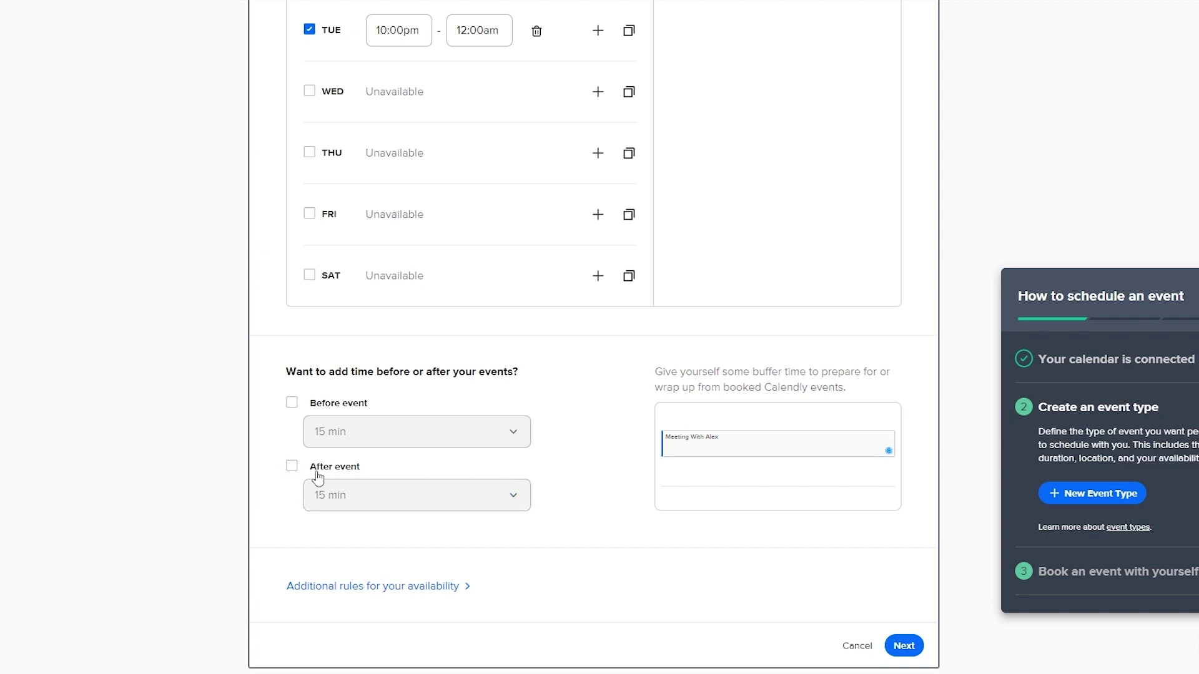
left_click(908, 648)
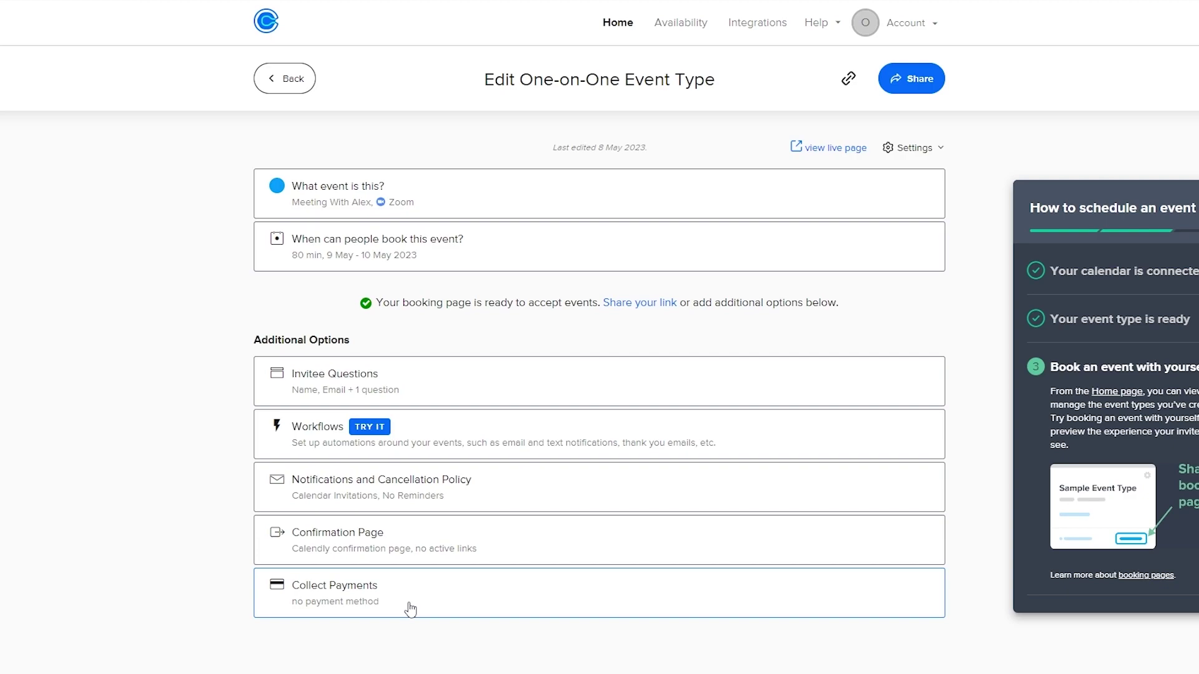
Review Meeting With Alex's share options: email times, website embed and scheduling link
left_click(916, 89)
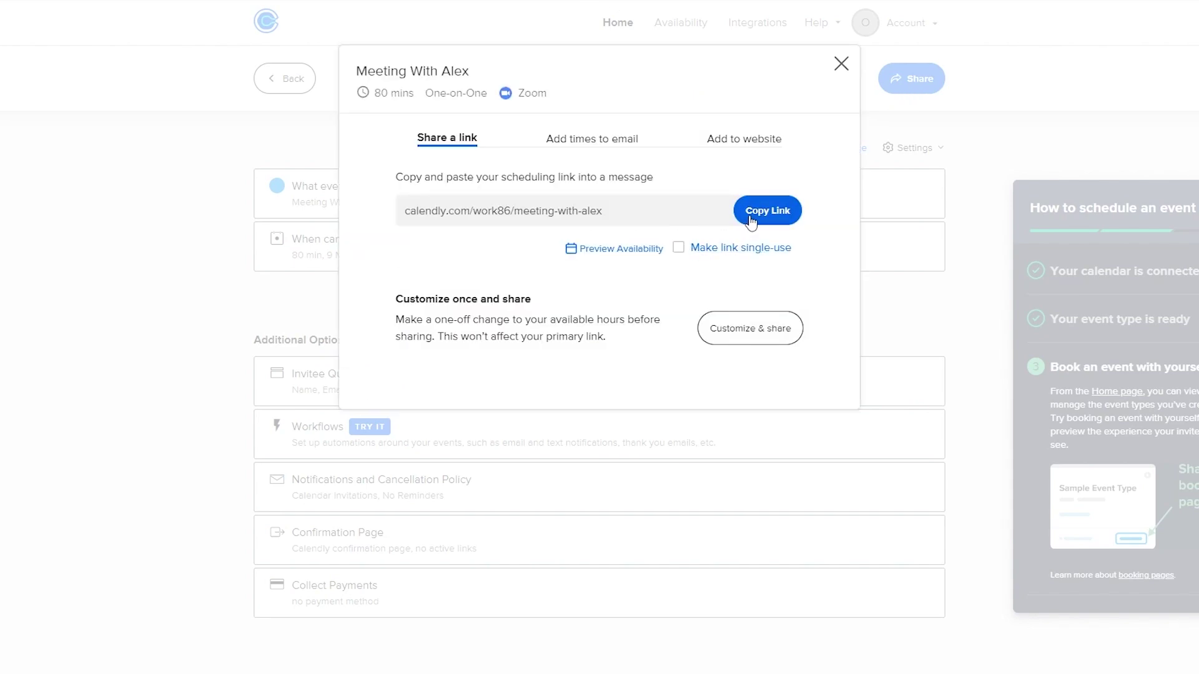
left_click(611, 139)
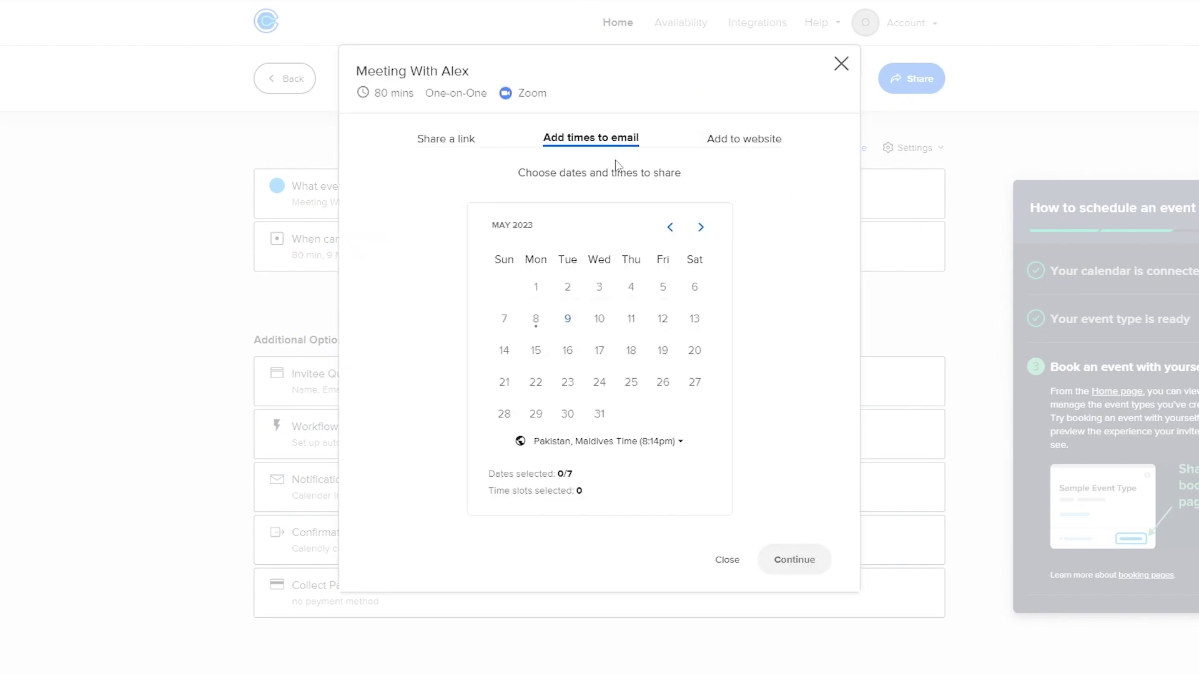
left_click(725, 152)
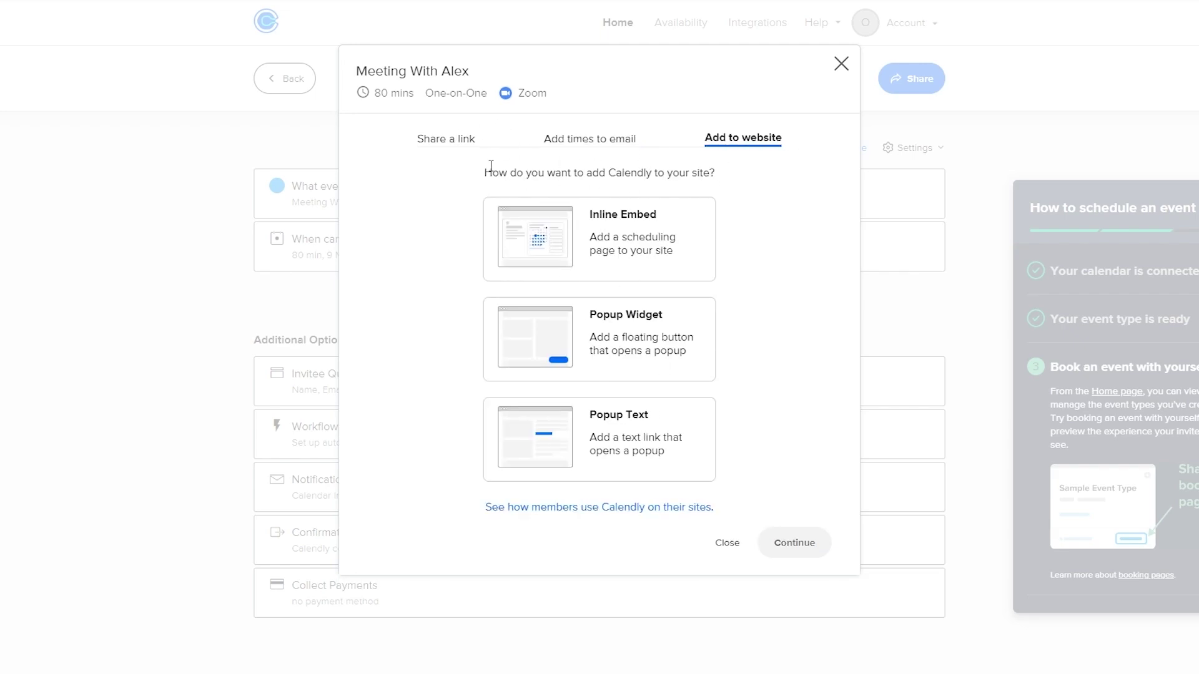
left_click(464, 141)
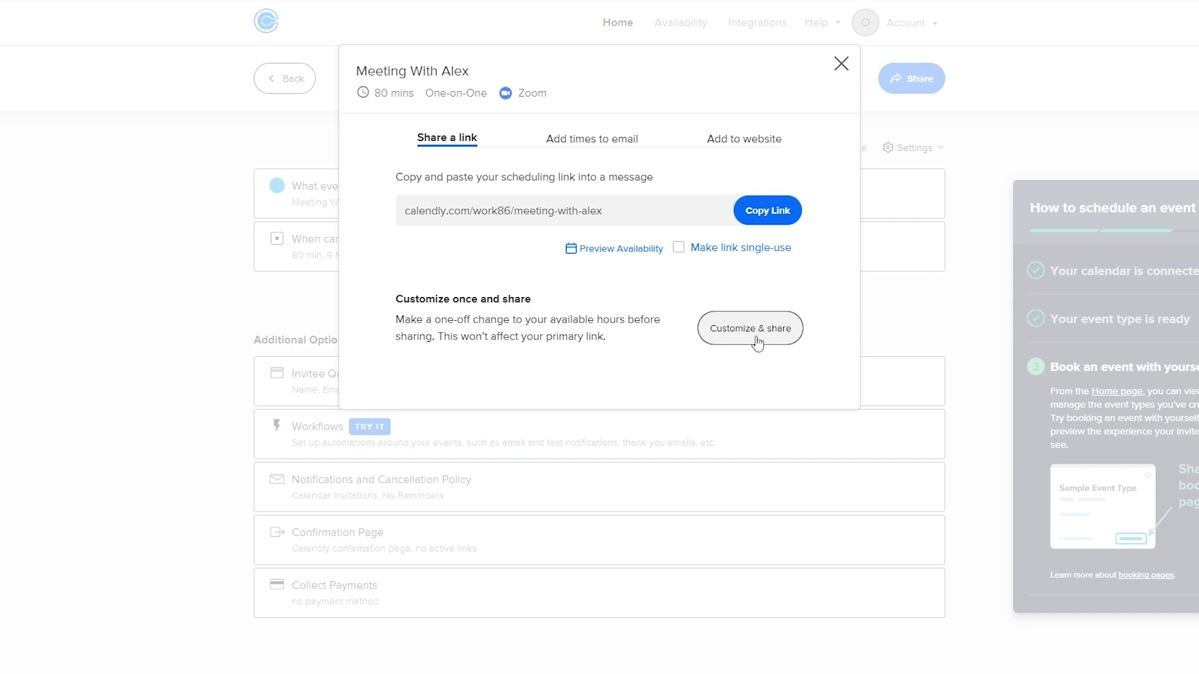
Close the share window, open Meeting With Alex for editing, then the account menu
key("Escape")
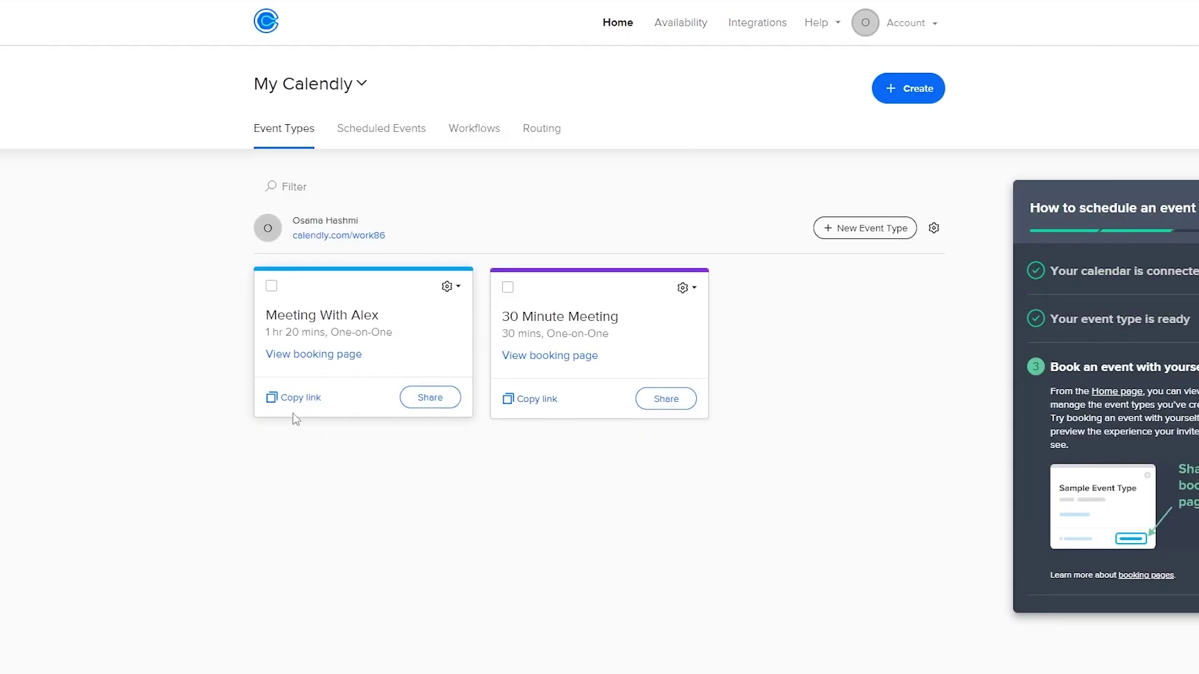
left_click(372, 335)
left_click(935, 22)
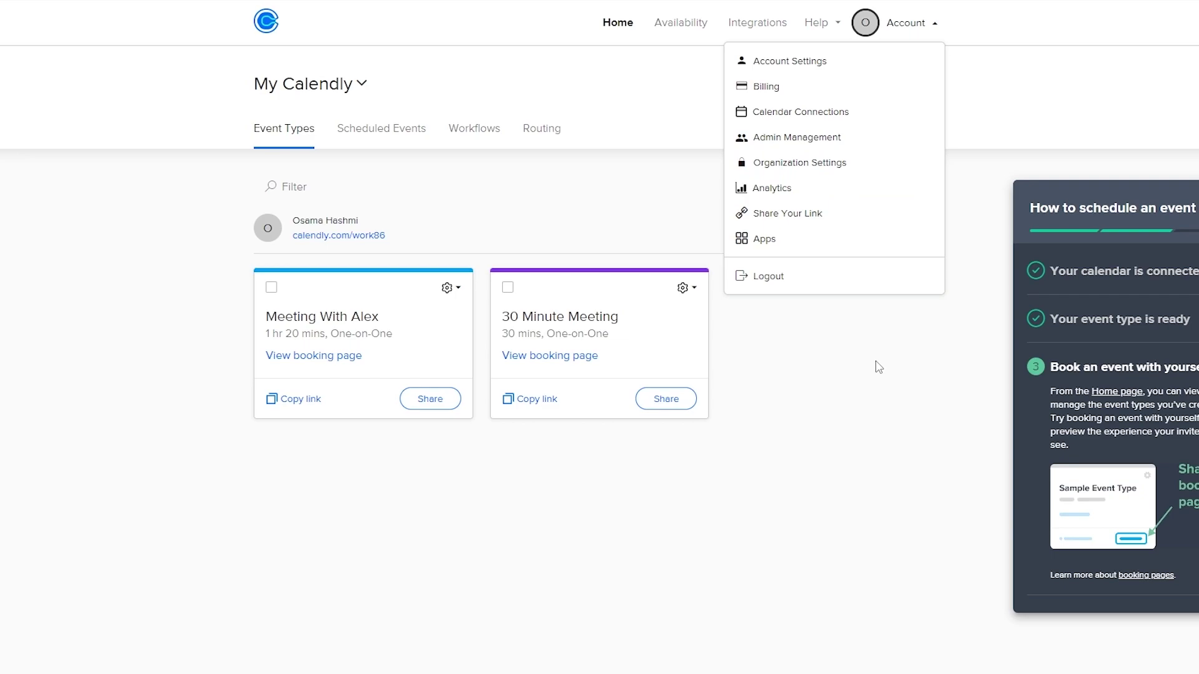
Browse Account Settings sections: Branding, My link, Phone Number(s), Login and cookie preferences
left_click(771, 62)
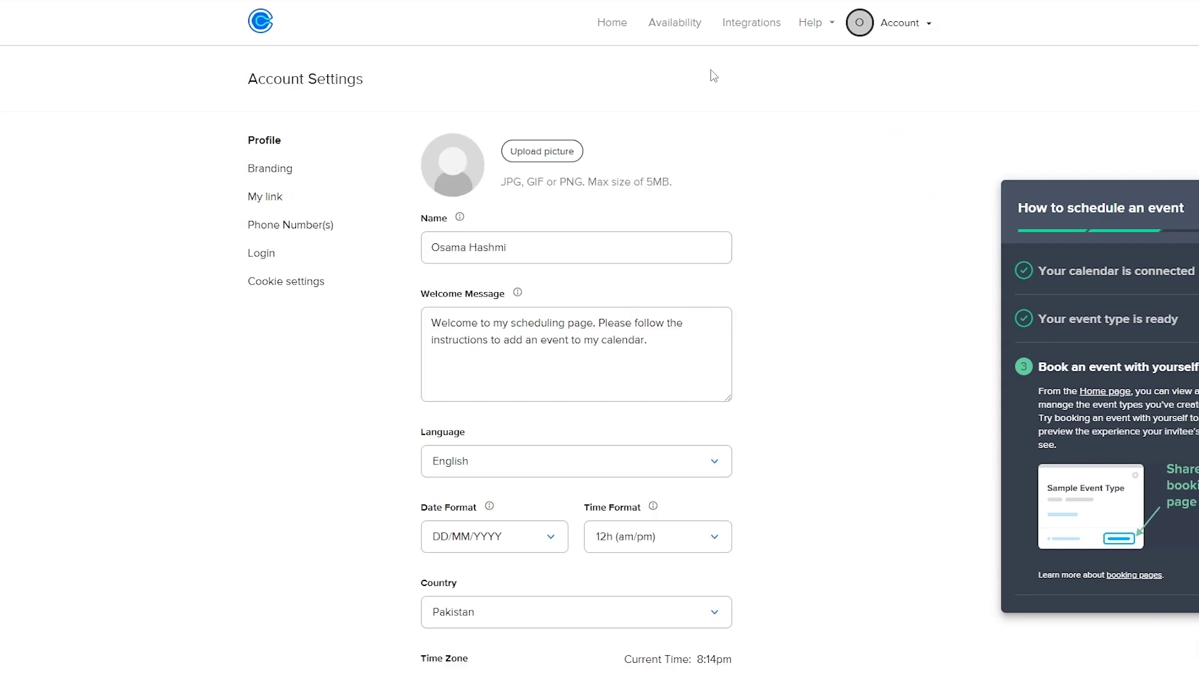
scroll(549, 442, "down", 2)
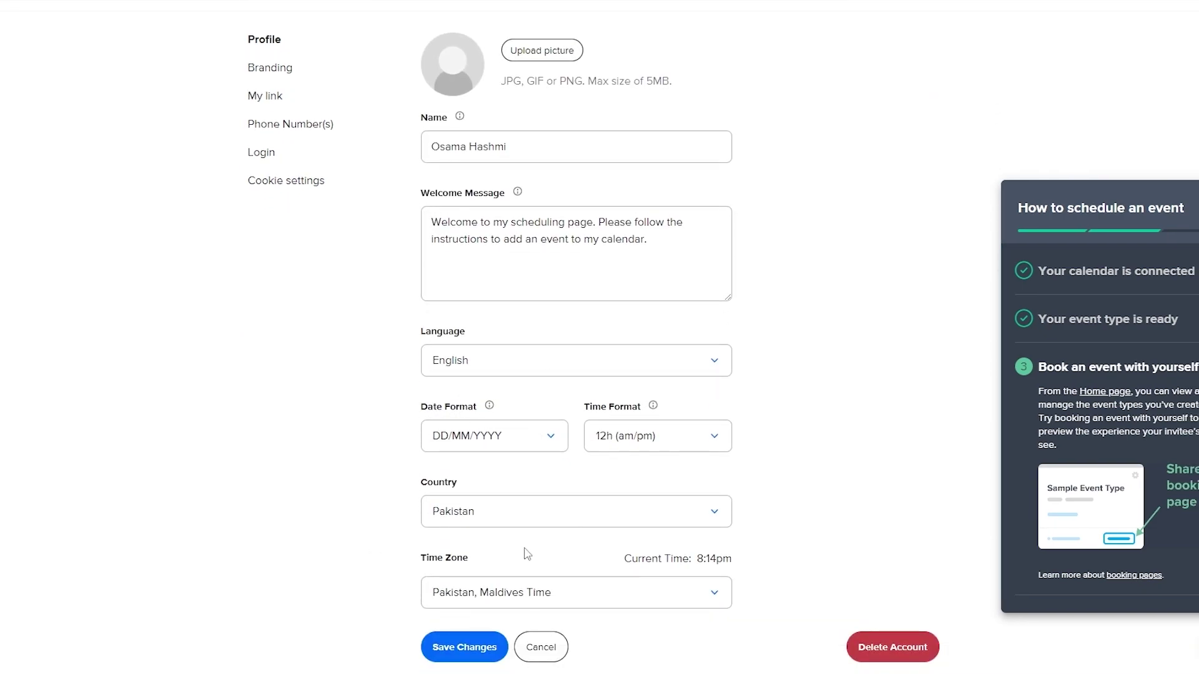
scroll(527, 554, "up", 2)
left_click(285, 177)
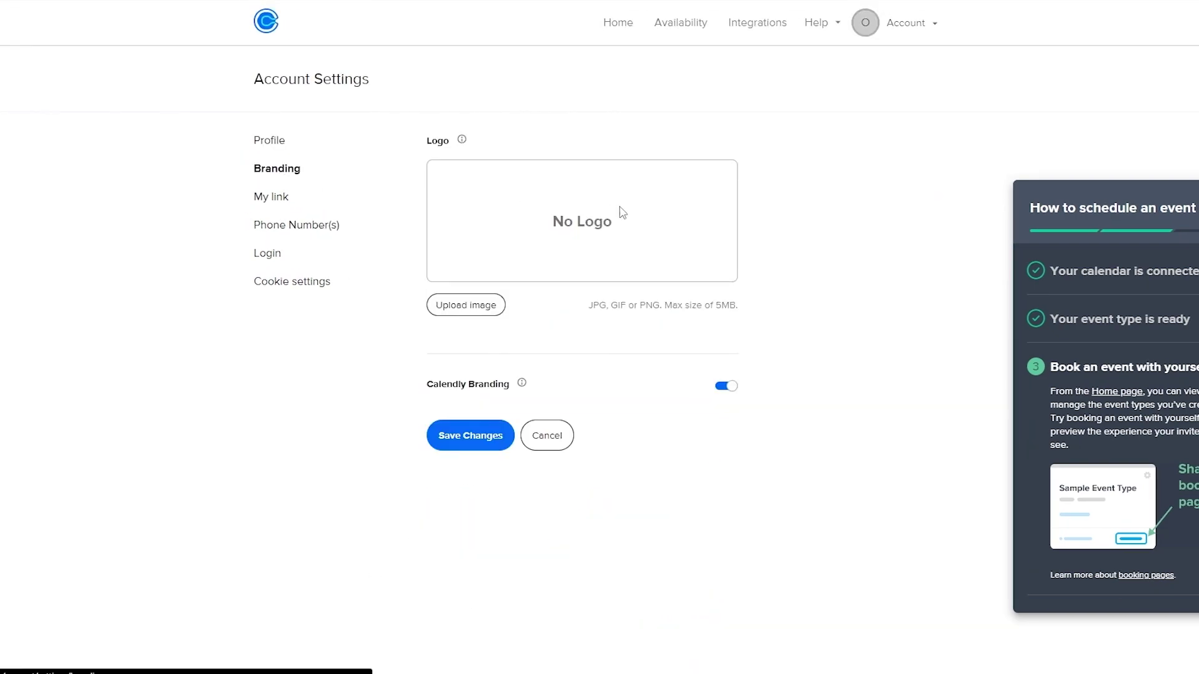
left_click(271, 198)
left_click(304, 230)
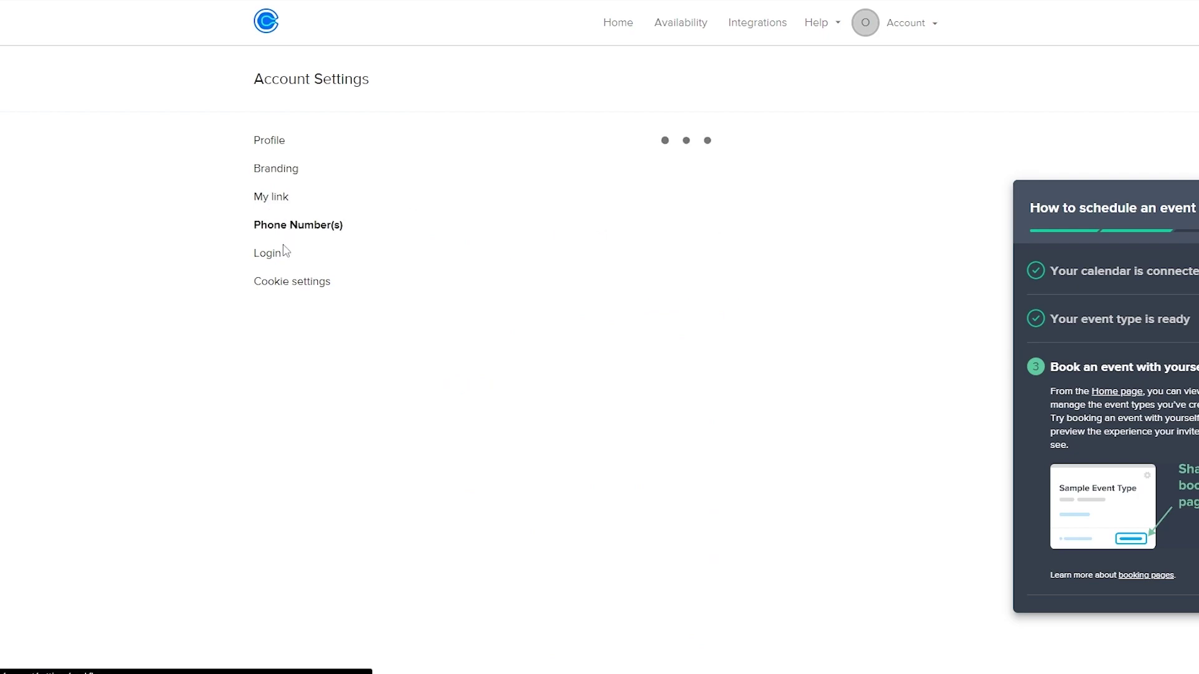
left_click(272, 256)
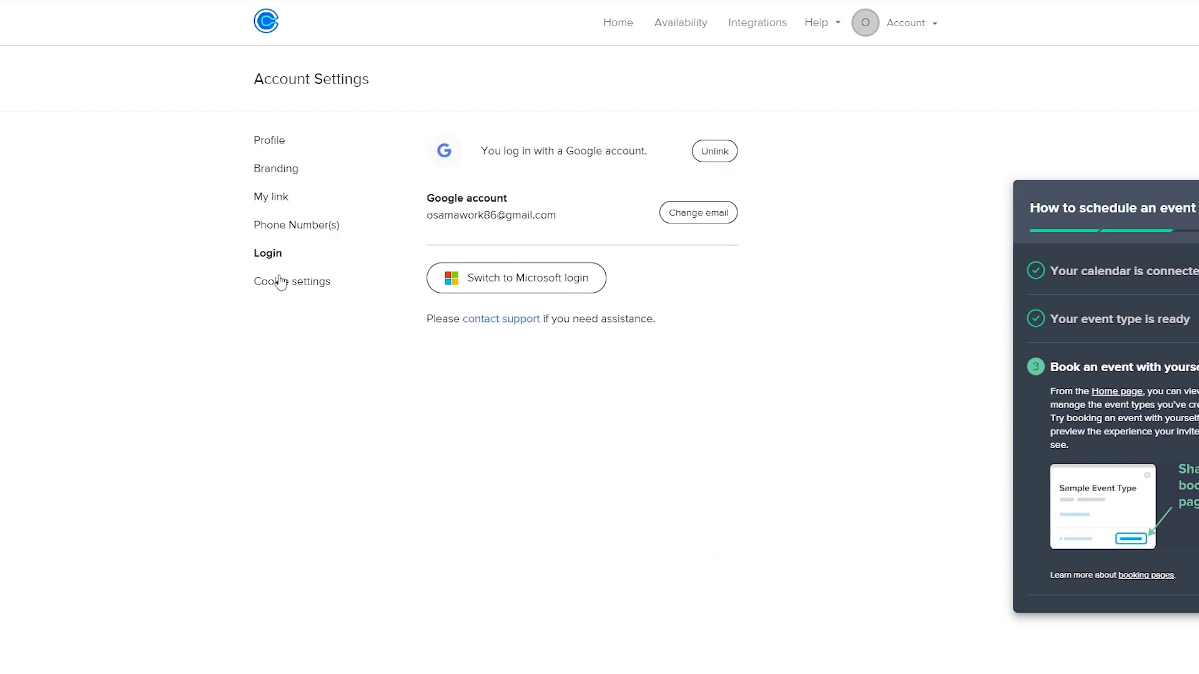
left_click(275, 284)
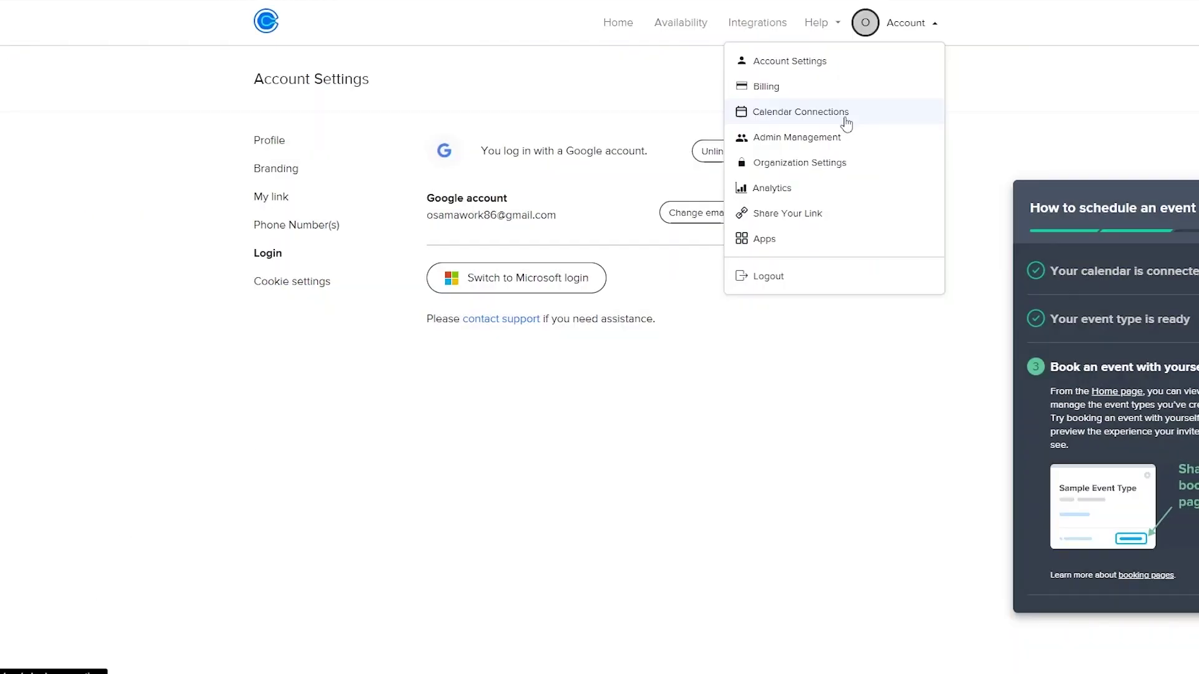
Check Admin Management's Groups and Managed events tabs, then go to Calendar Connections
left_click(833, 140)
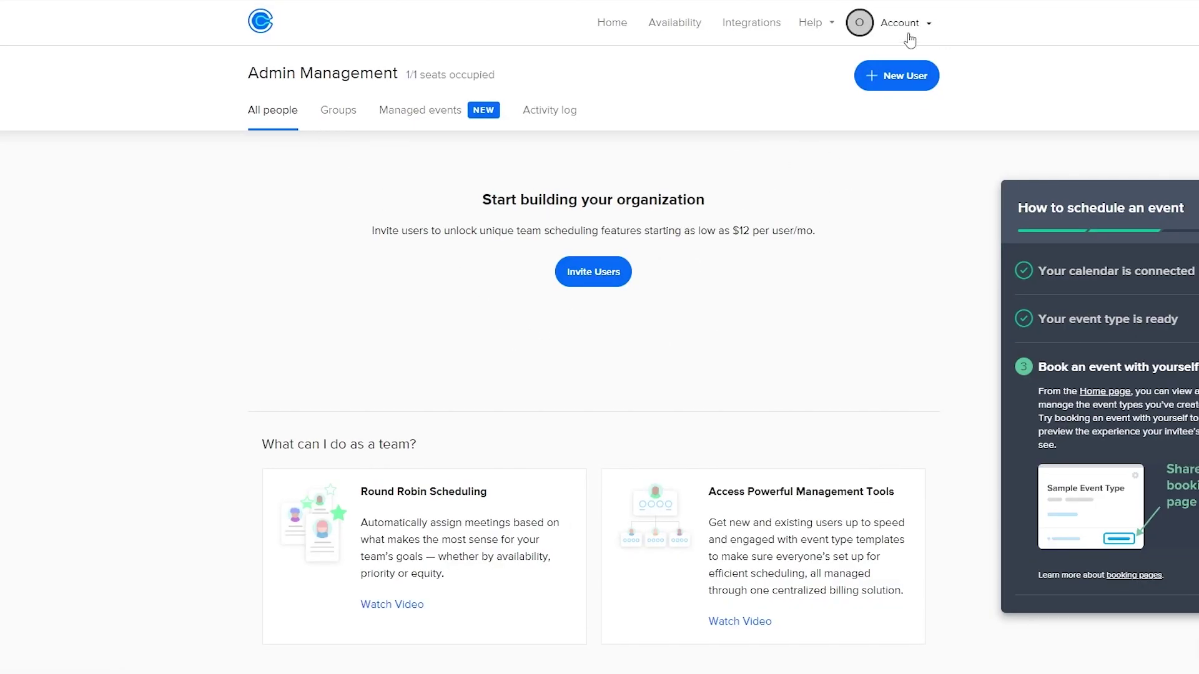
left_click_drag(756, 162, 791, 207)
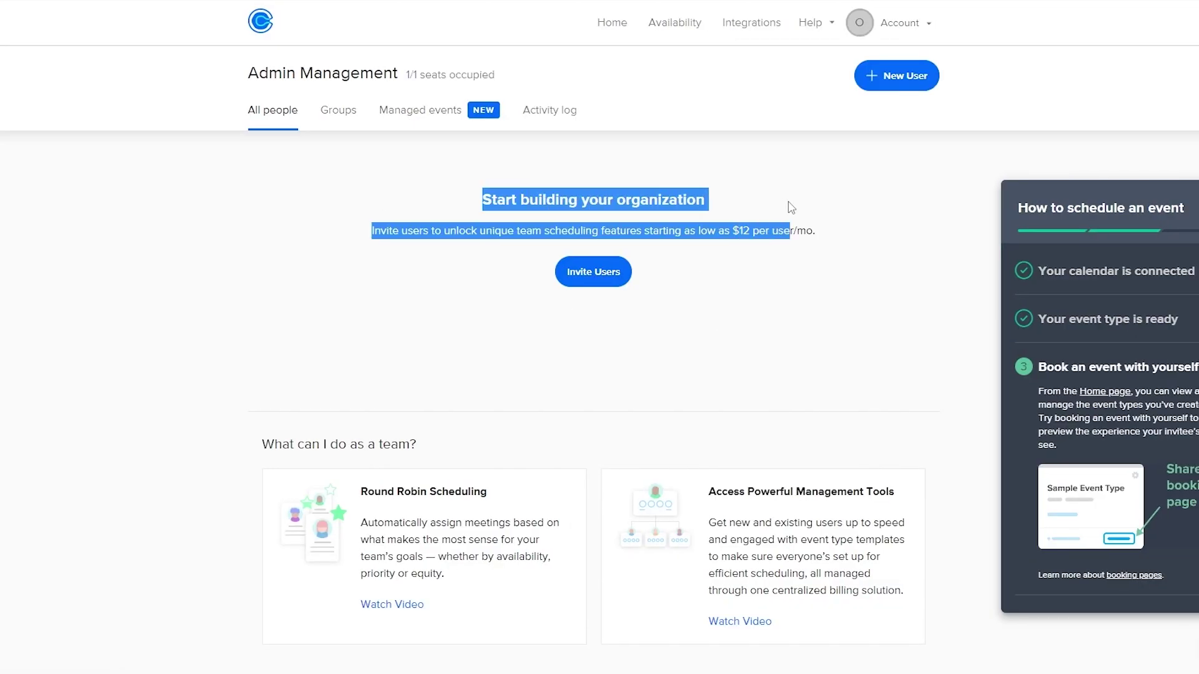
left_click(340, 122)
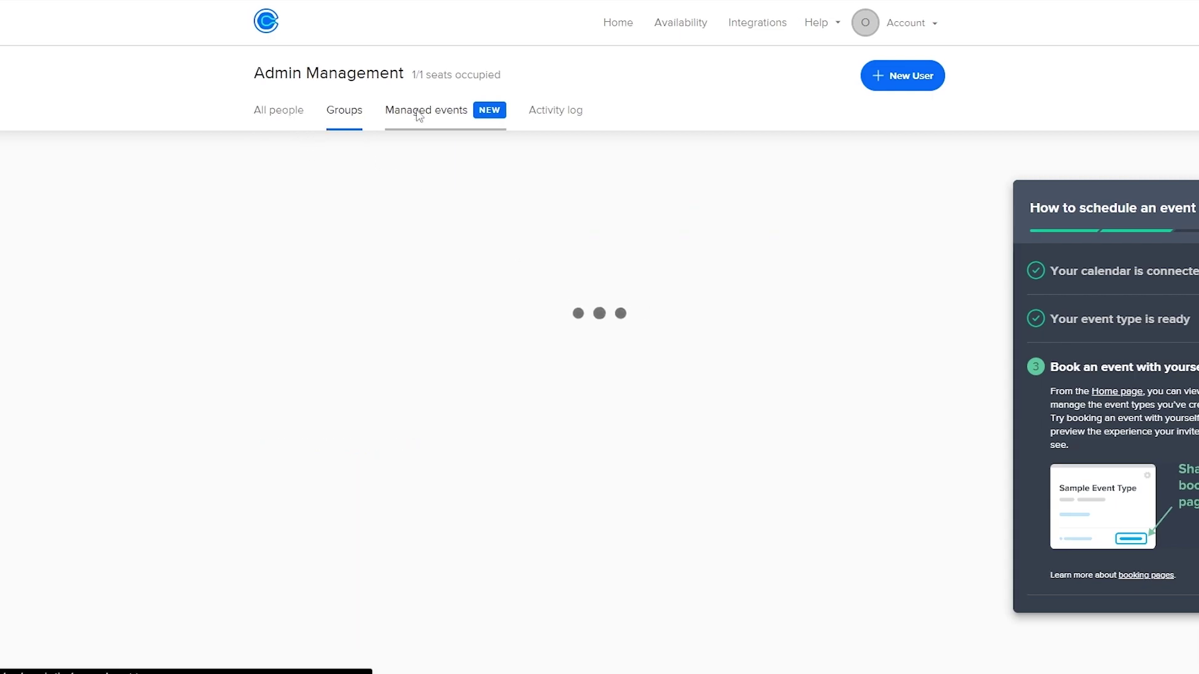
left_click(419, 111)
left_click(933, 28)
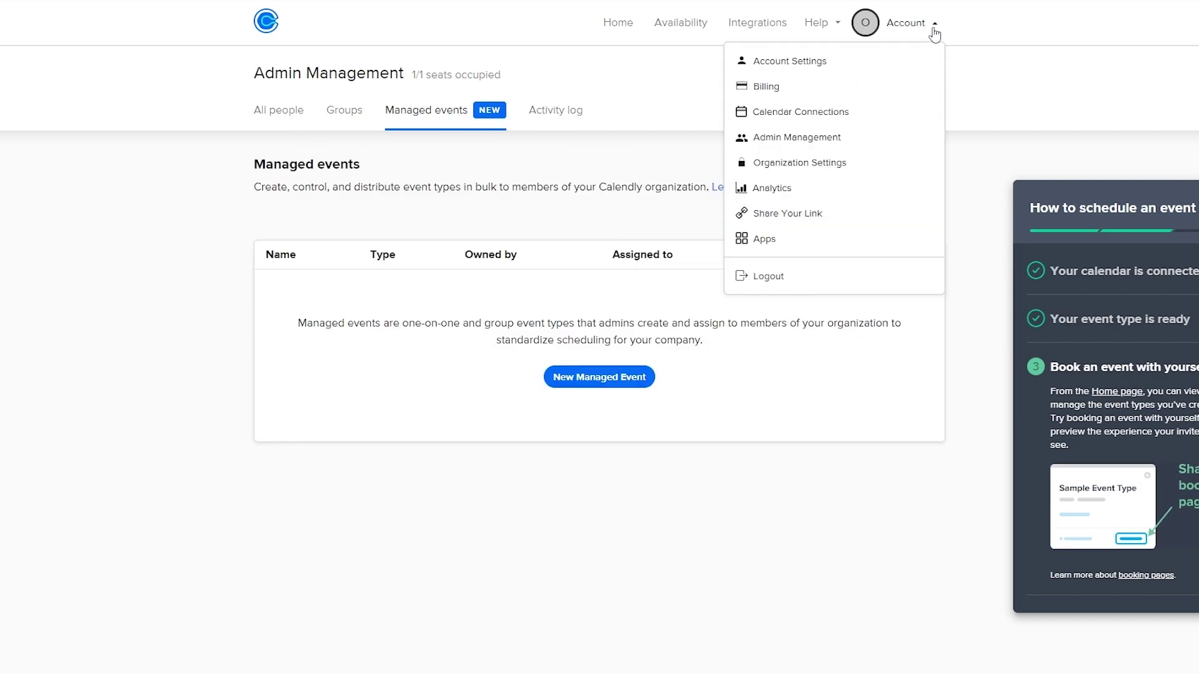
left_click(818, 110)
Review the single connected Google calendar (1/6) and the calendar types available to add
left_click_drag(249, 79, 436, 88)
left_click(193, 221)
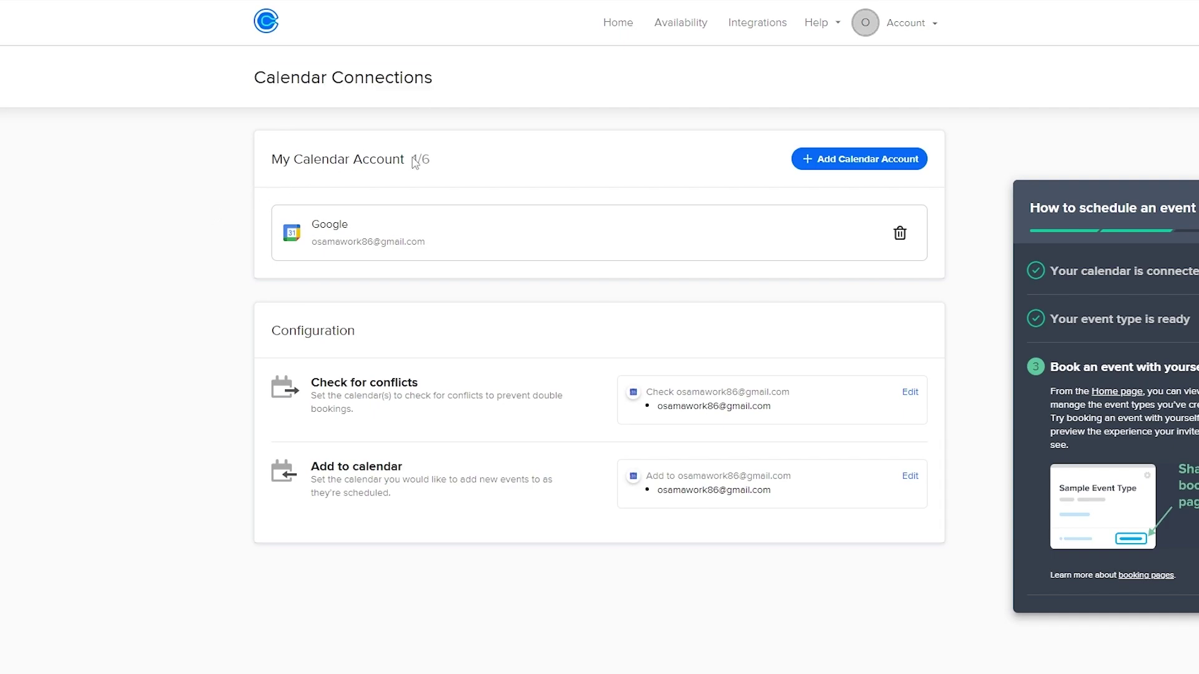
left_click_drag(413, 161, 437, 166)
left_click(893, 160)
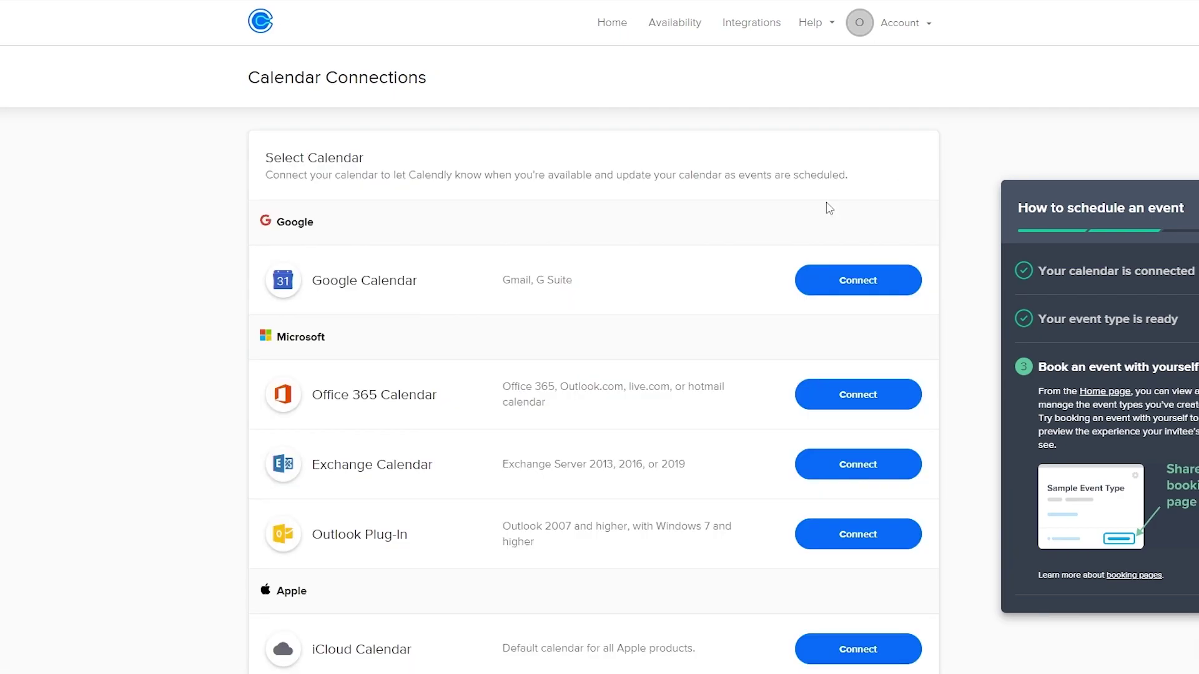
scroll(362, 437, "down", 1)
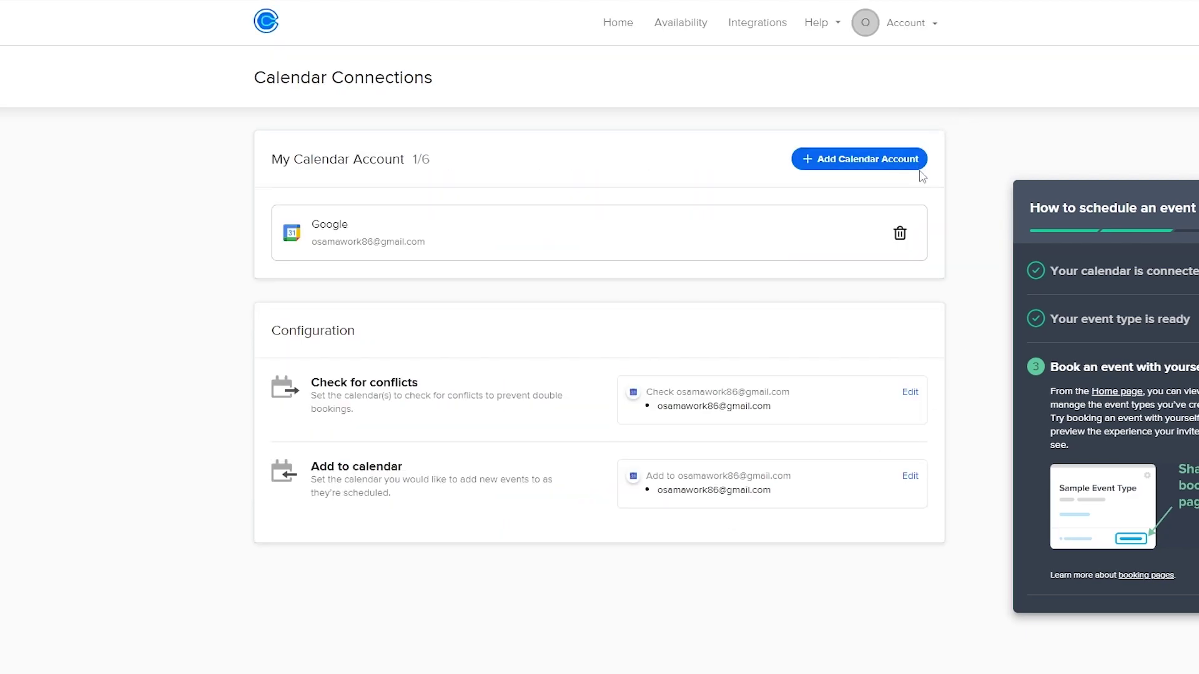
Inspect the personal link calendly.com/work86 in Account Settings, leaving it unchanged
left_click(890, 42)
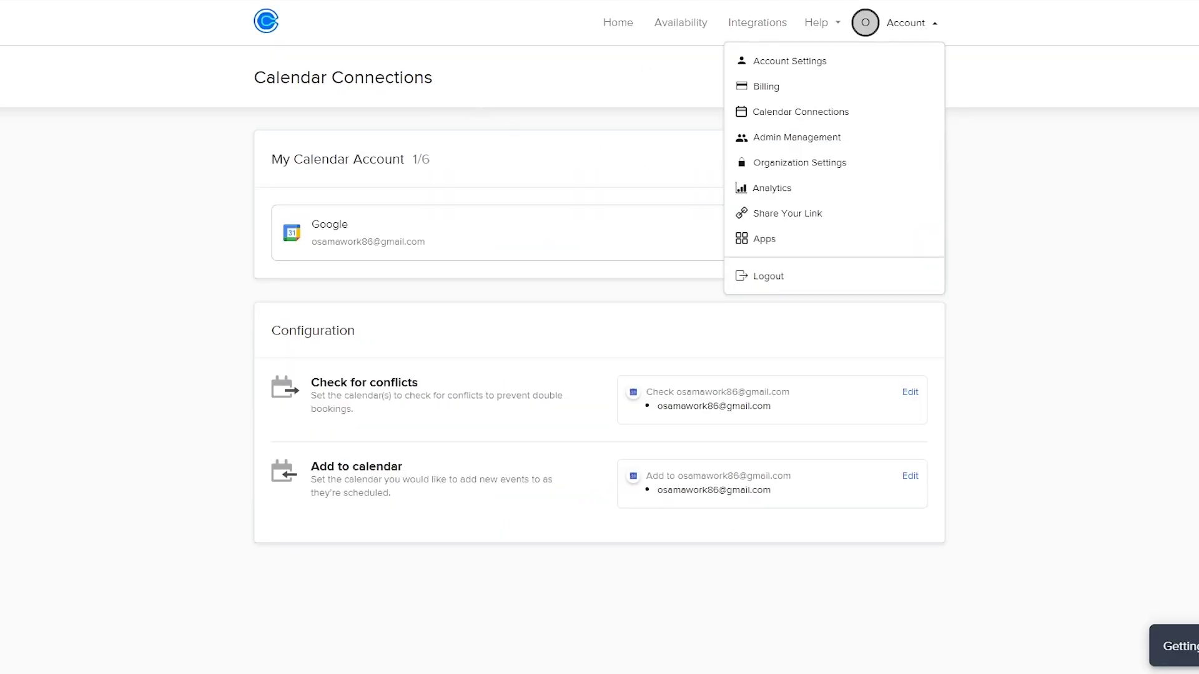
left_click(756, 59)
left_click(271, 197)
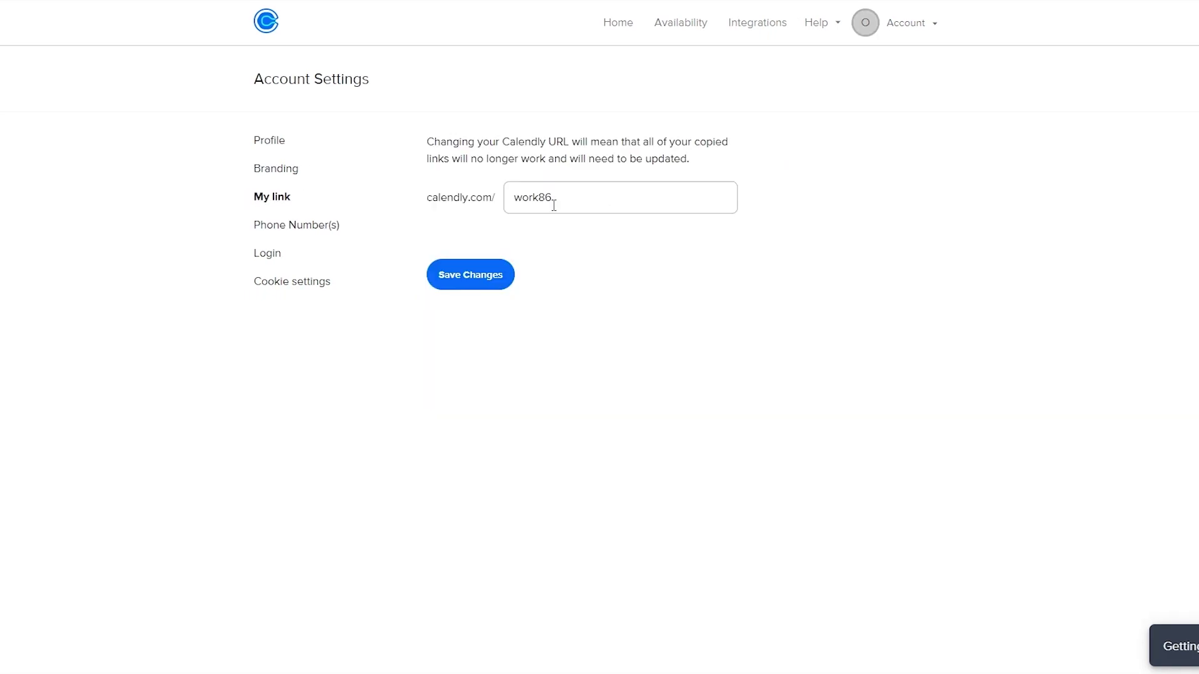
left_click_drag(542, 197, 556, 204)
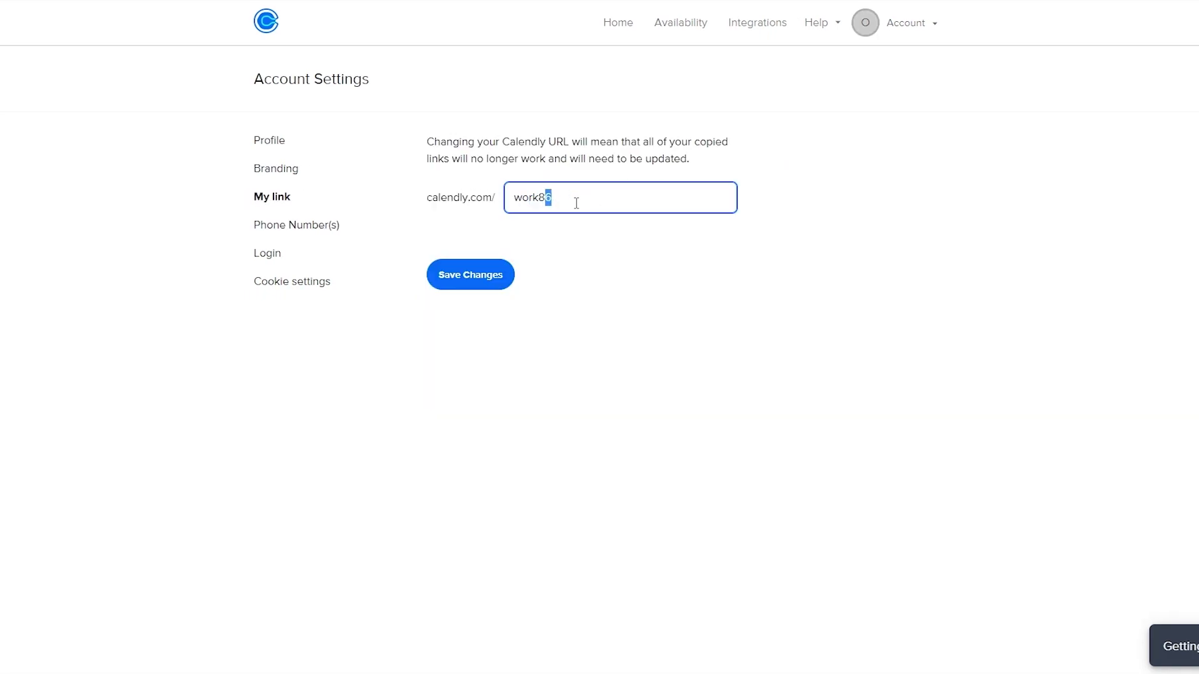
double_click(632, 197)
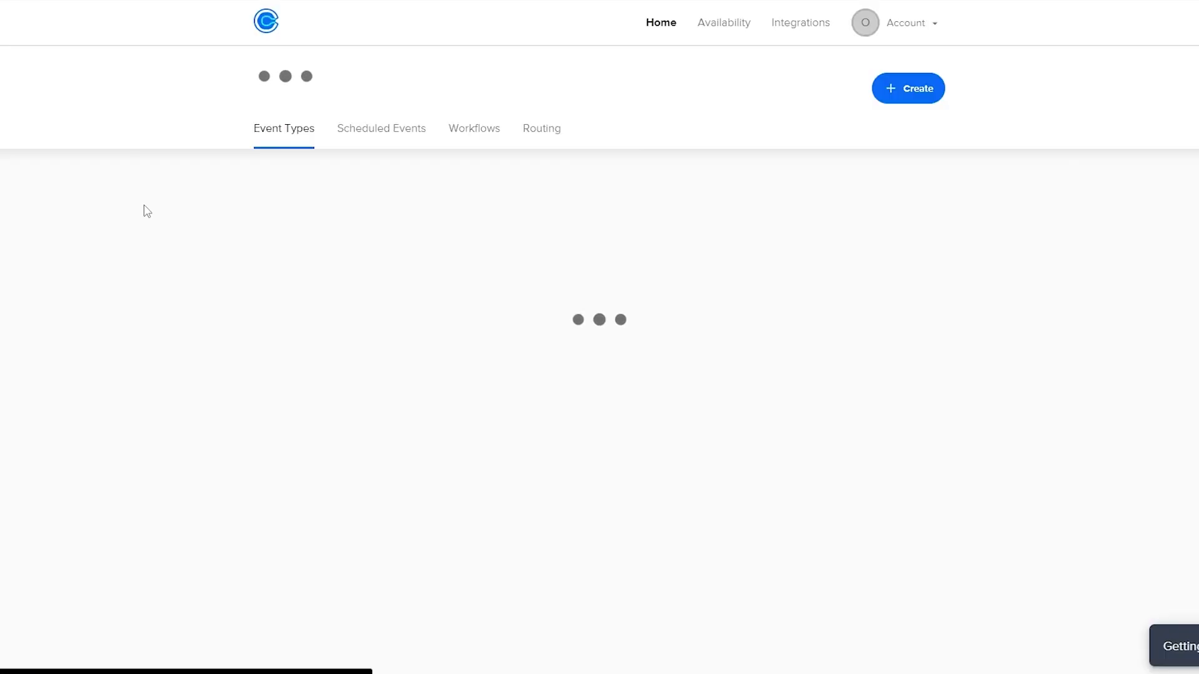
Copy Meeting With Alex's Tuesday, May 9, 10:00pm slot to the clipboard as email-ready times
left_click(367, 138)
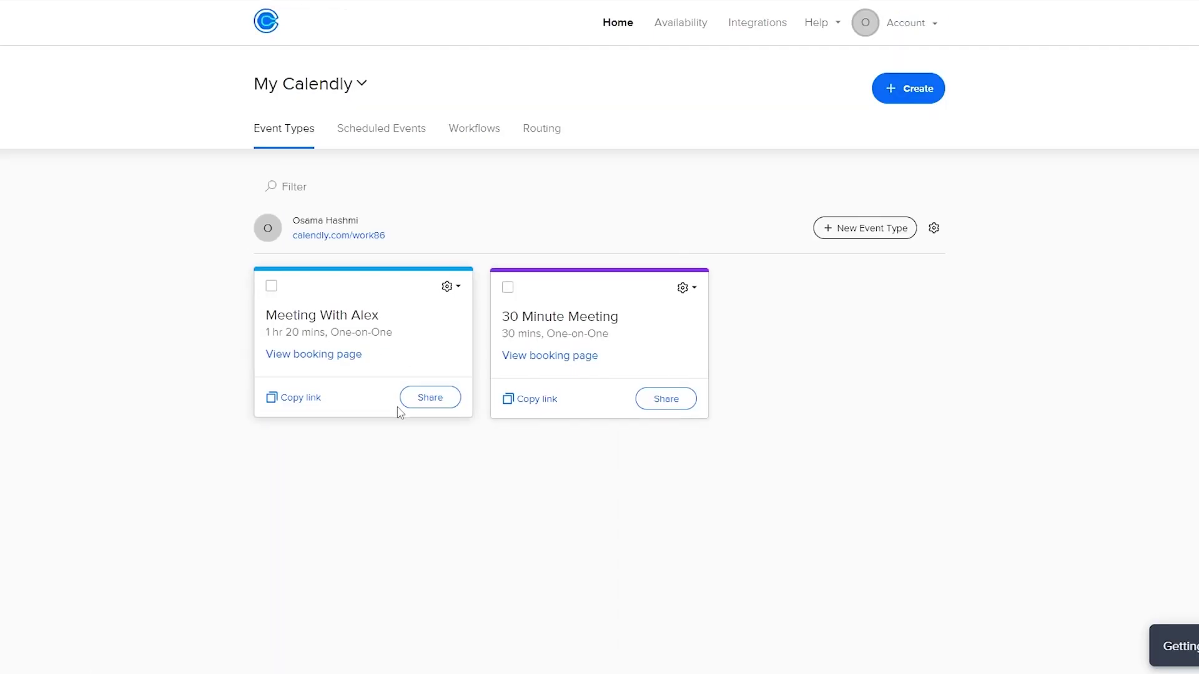
left_click(441, 403)
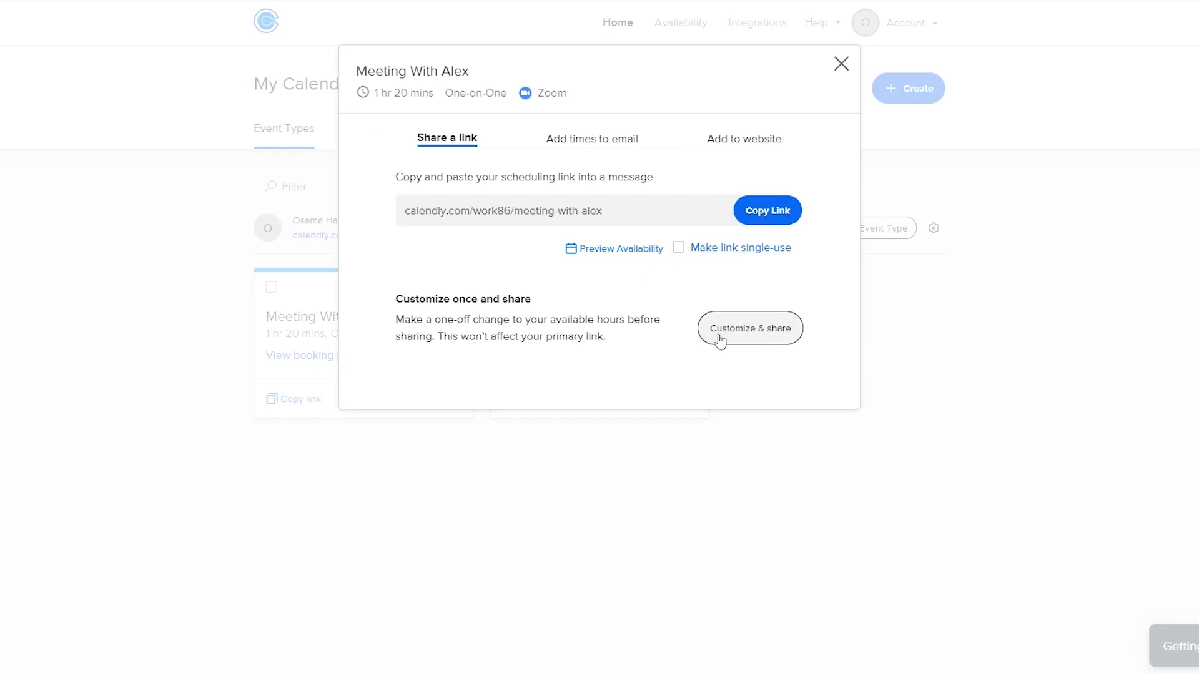
left_click(600, 145)
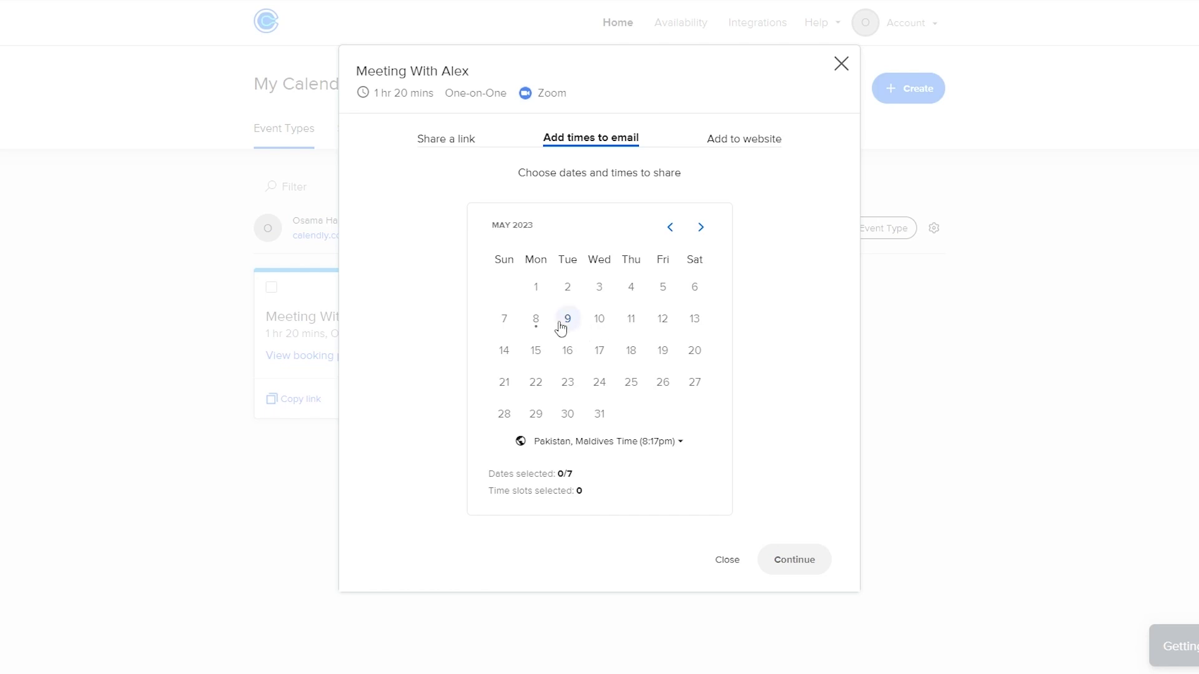
left_click(565, 321)
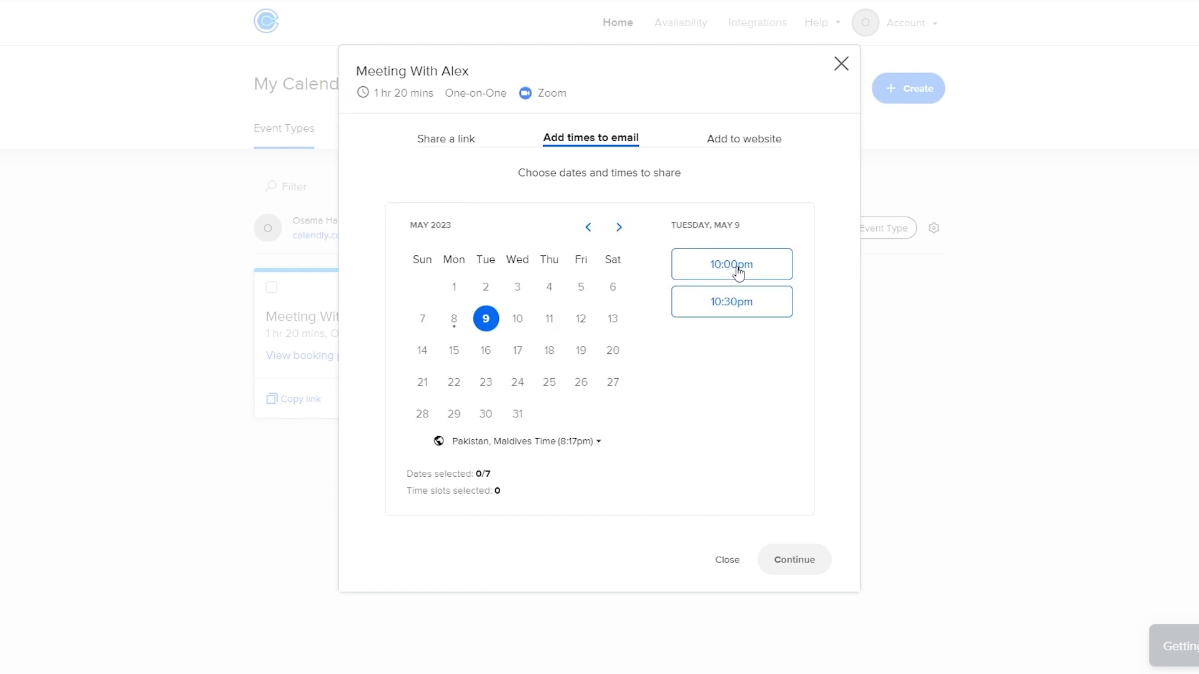
left_click(759, 268)
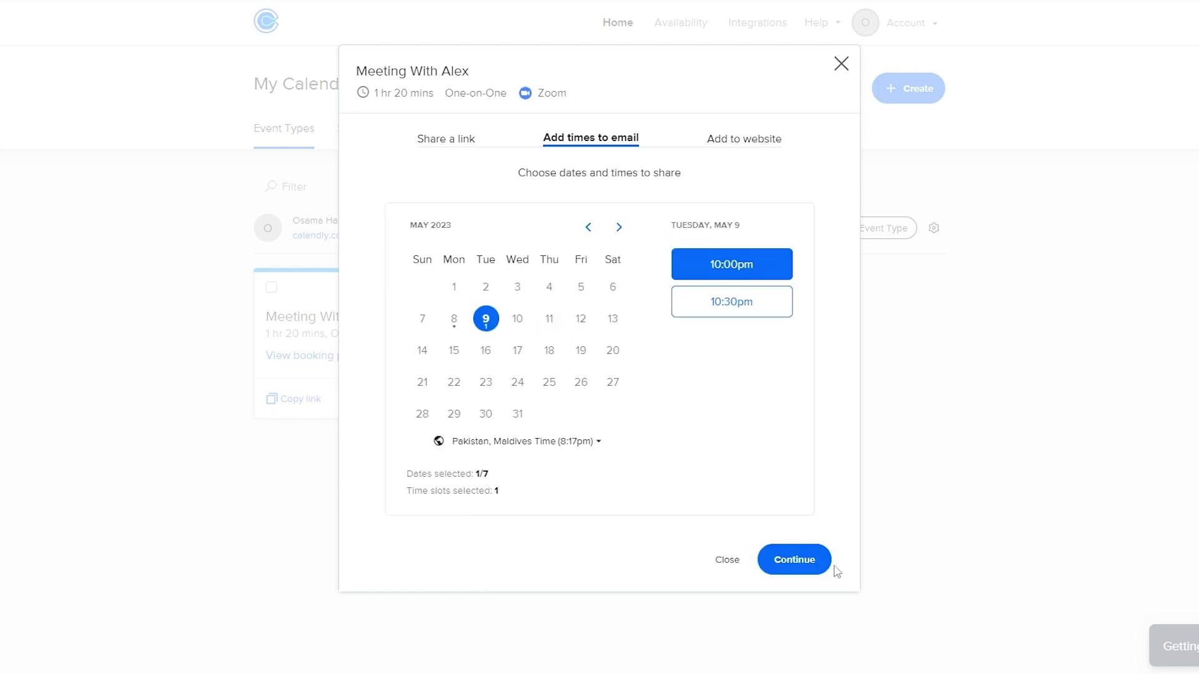
left_click(798, 565)
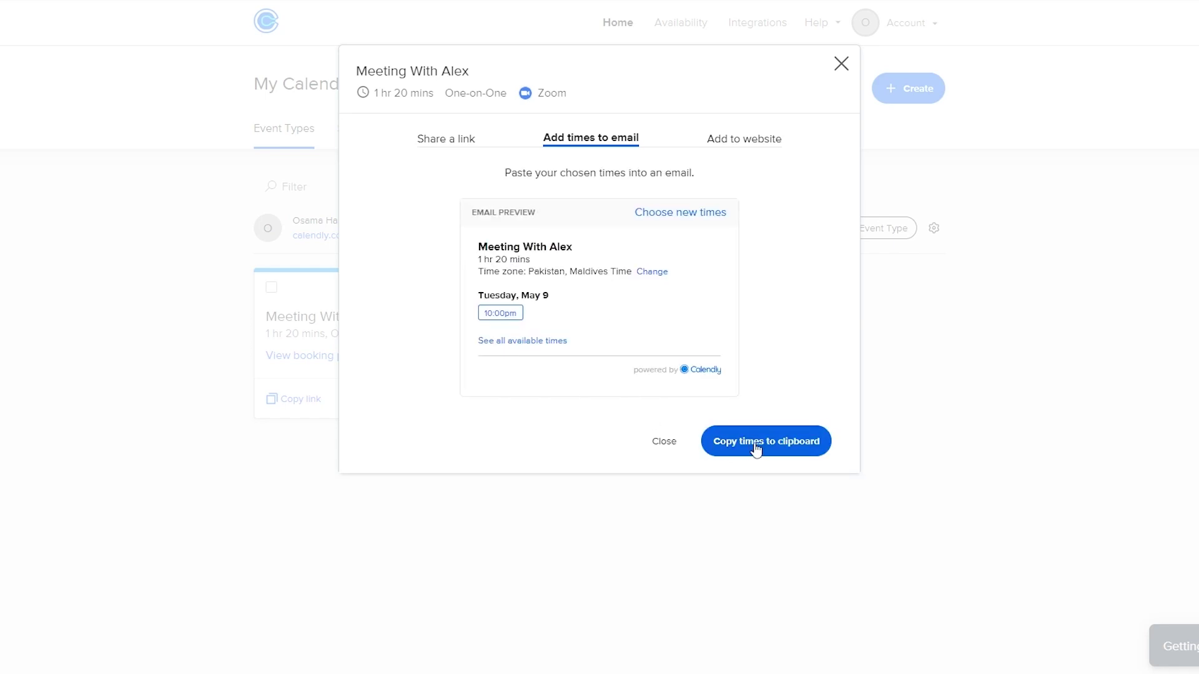
left_click(777, 454)
Close the Share dialog to return to the Event Types list
left_click(664, 442)
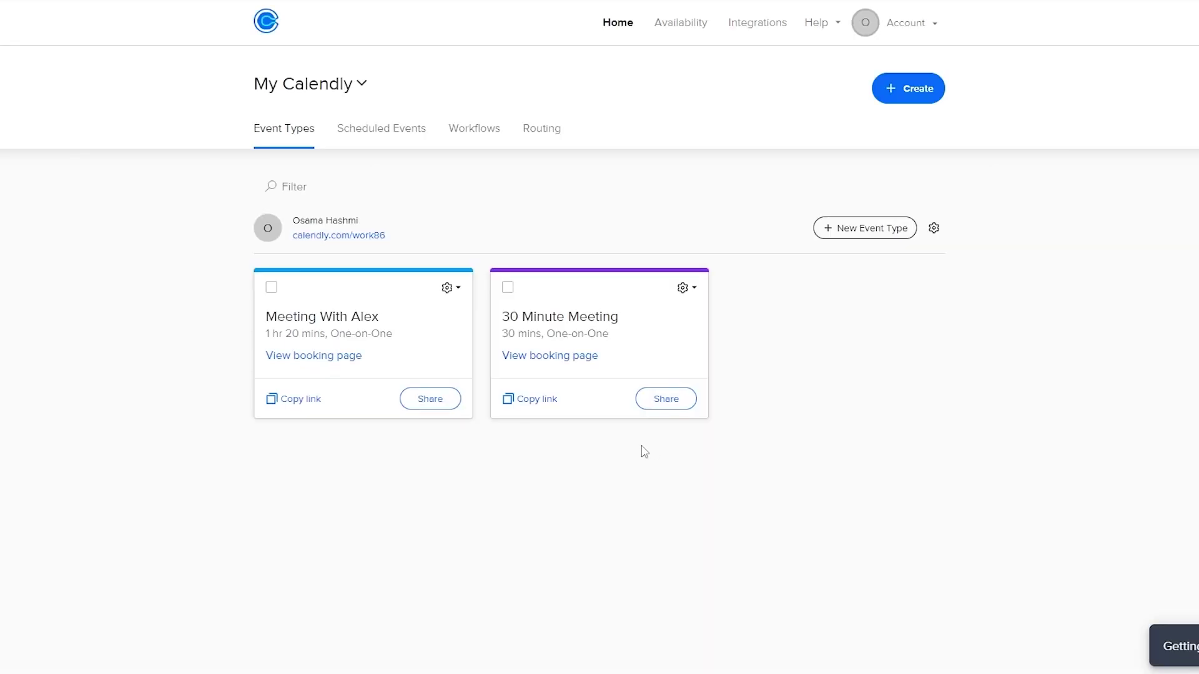